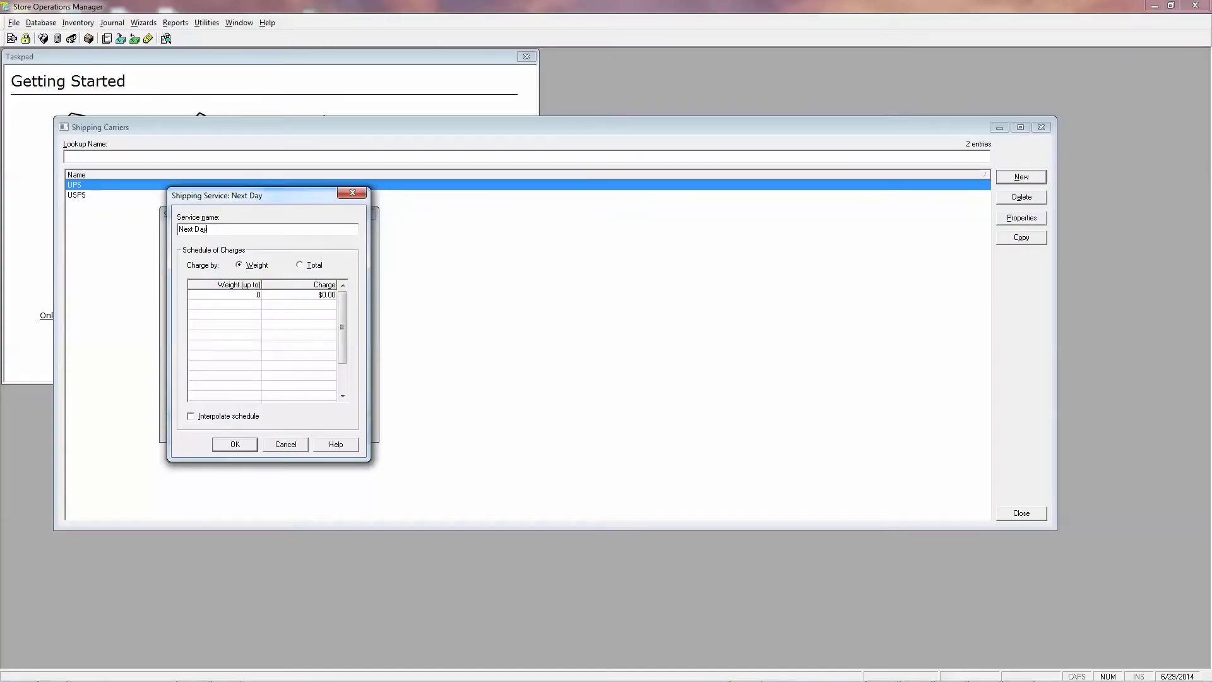
# Step: Enter 'Next Day', select a weight limit, and set an Is Greater Than rule comparison
pyautogui.write('Day')
pyautogui.click(250, 294)
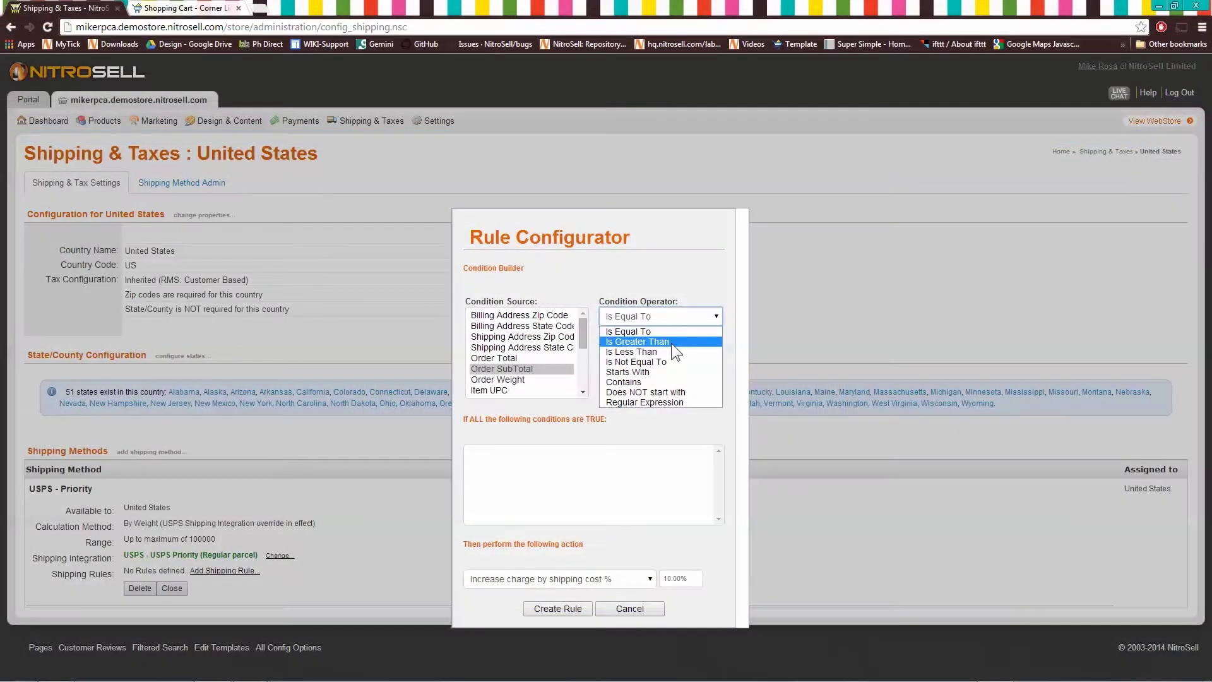
pyautogui.click(672, 343)
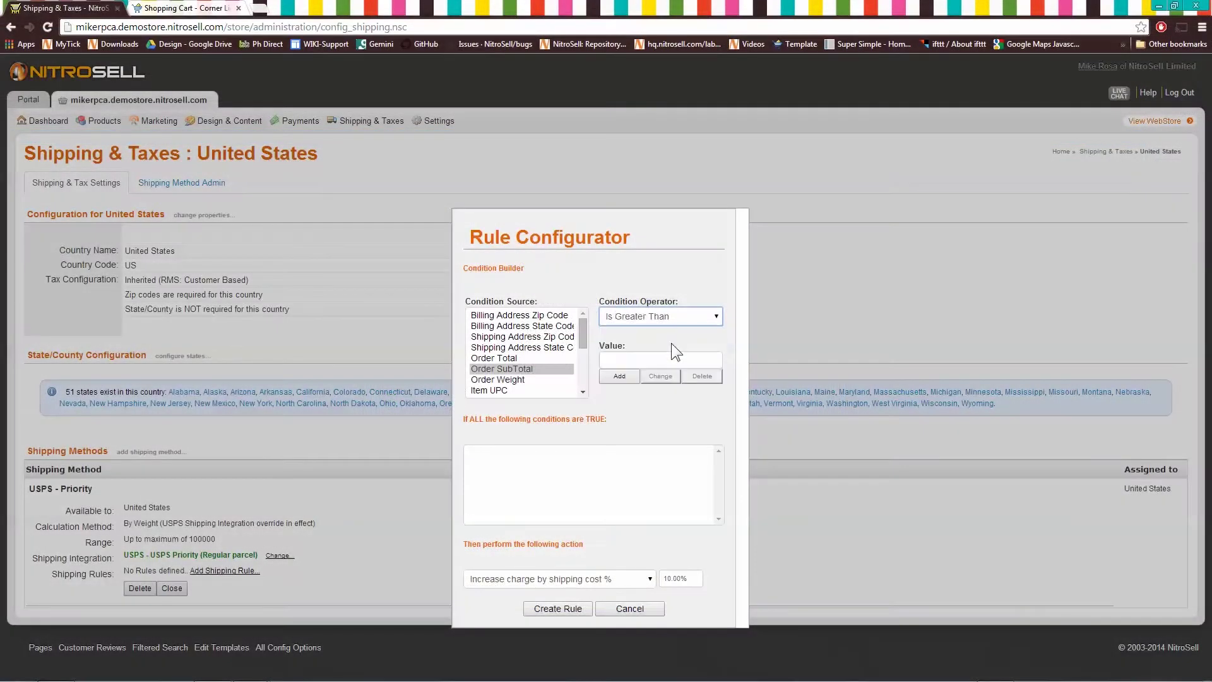
pyautogui.click(661, 359)
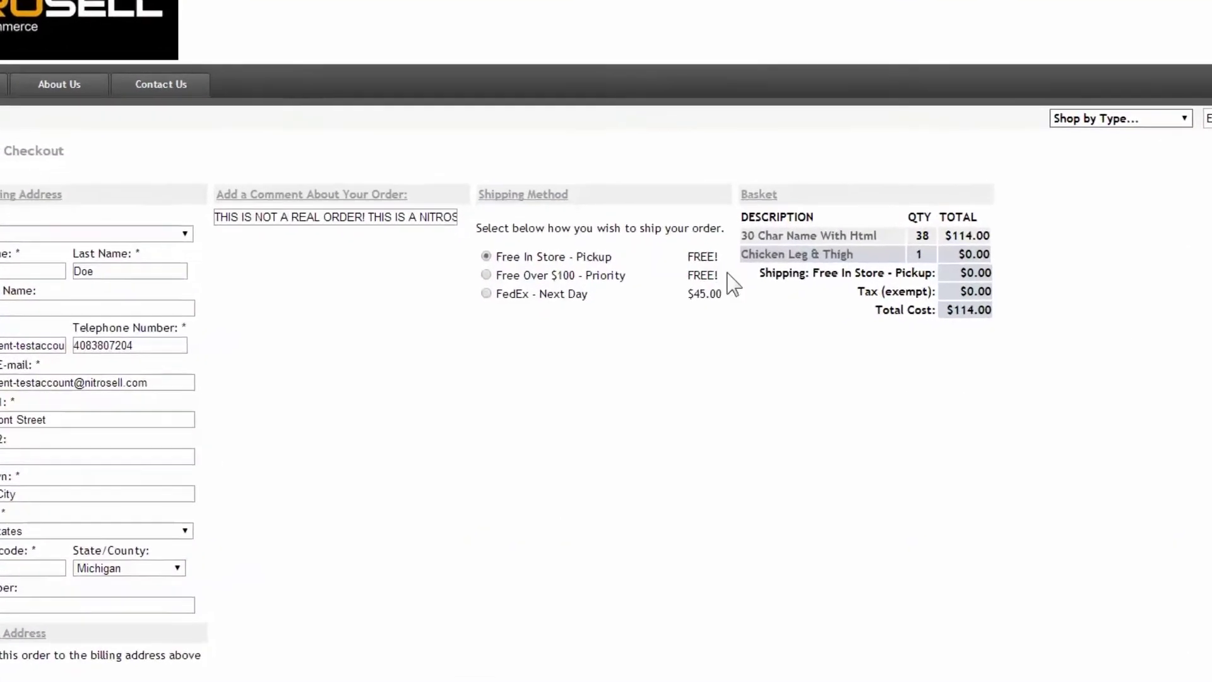
pyautogui.moveTo(731, 279); pyautogui.dragTo(514, 278)
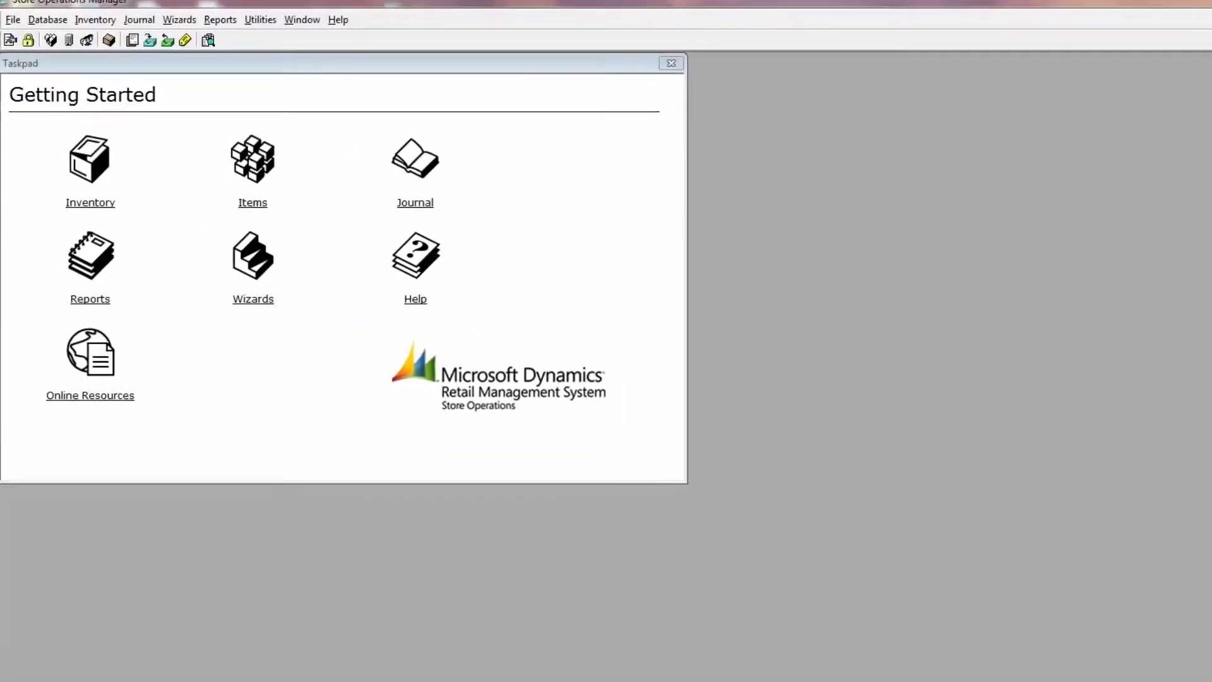
# Step: Delete the USPS carrier from the Shipping Carriers list
pyautogui.click(59, 19)
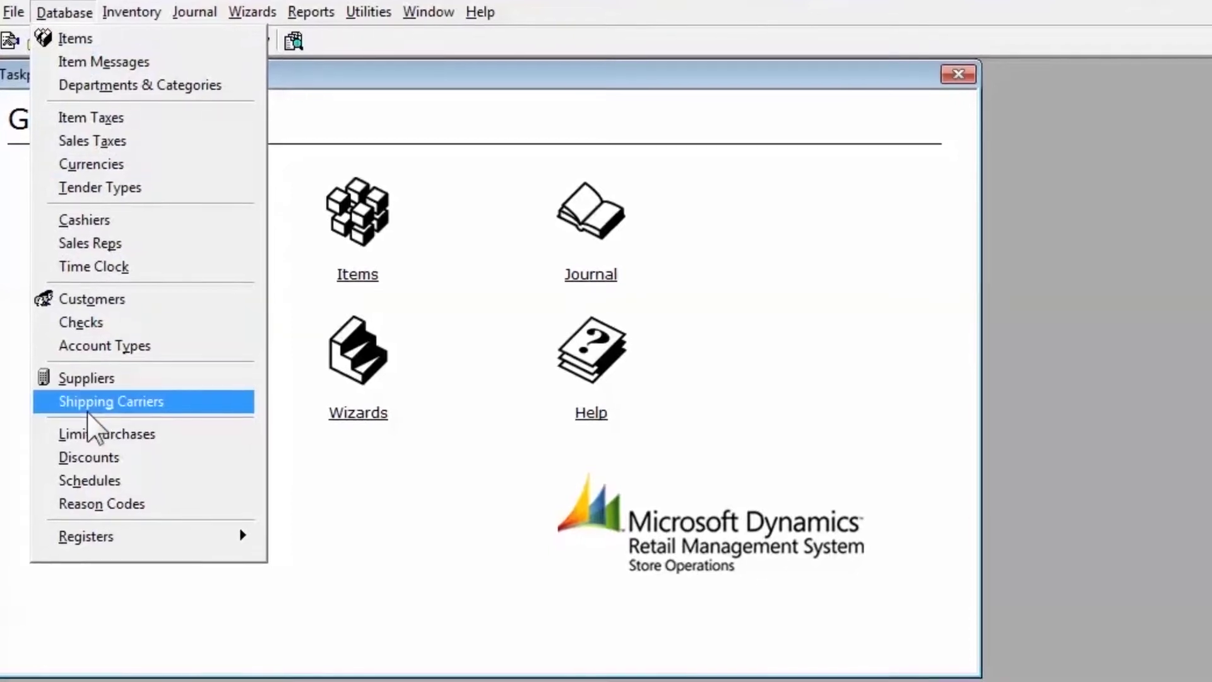
pyautogui.click(88, 404)
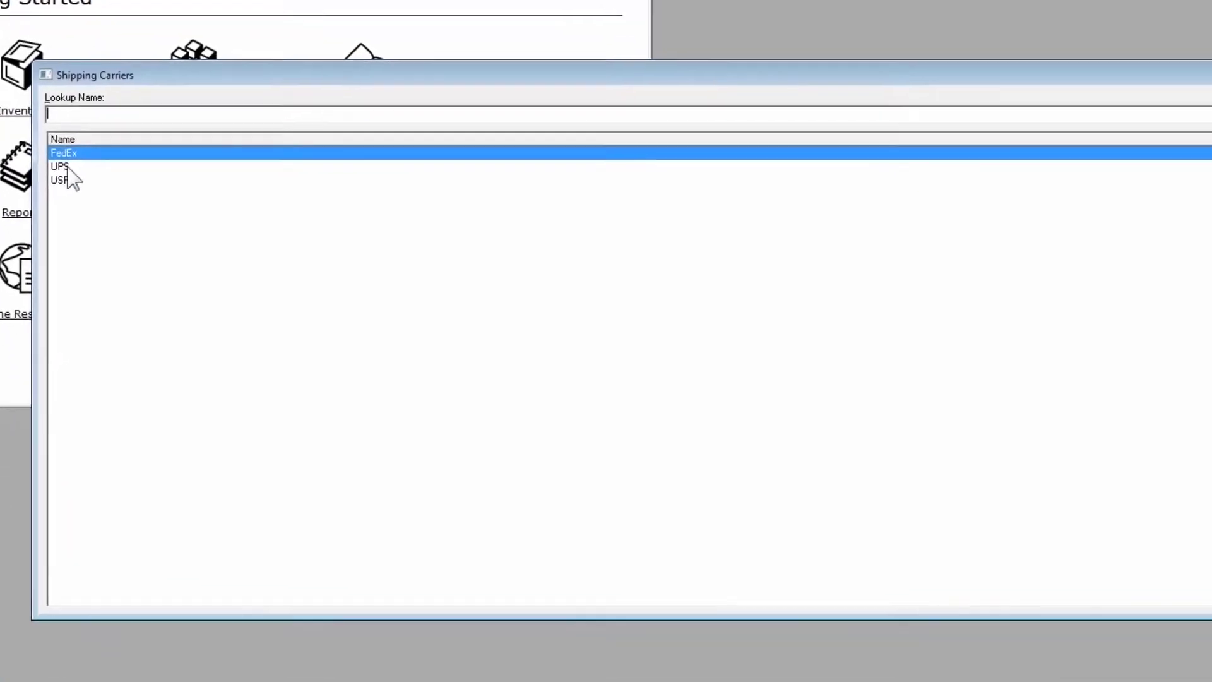
pyautogui.click(93, 219)
pyautogui.click(98, 228)
pyautogui.click(98, 219)
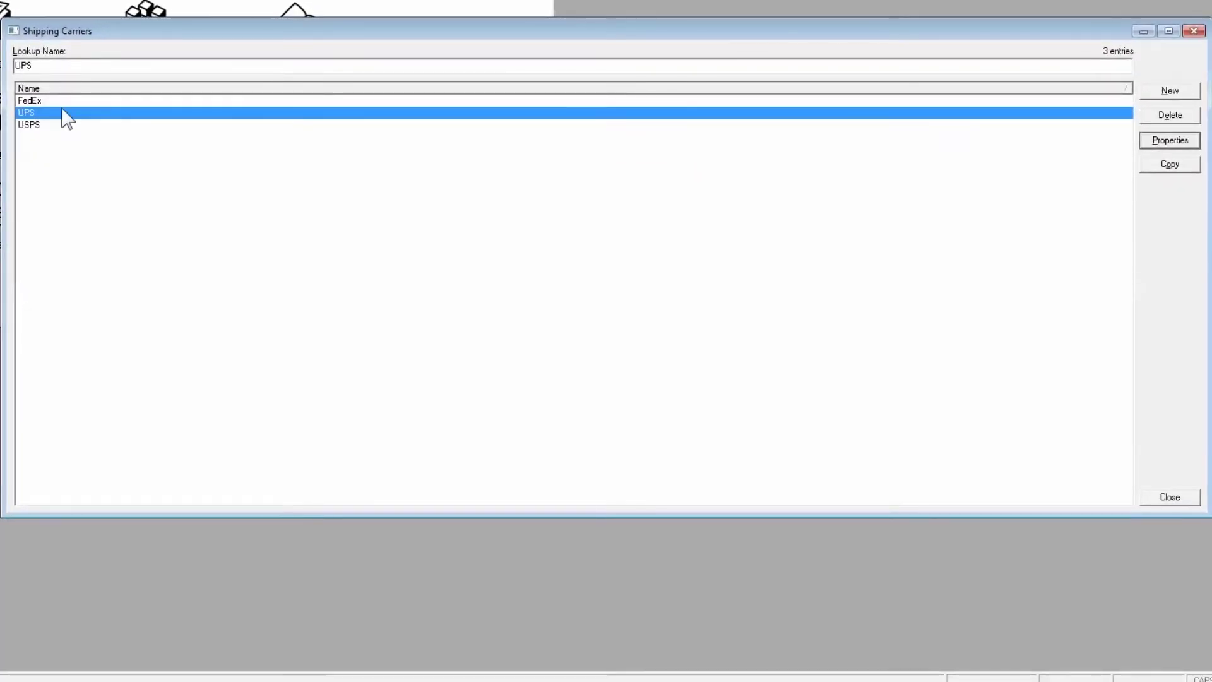
pyautogui.click(63, 103)
pyautogui.click(38, 125)
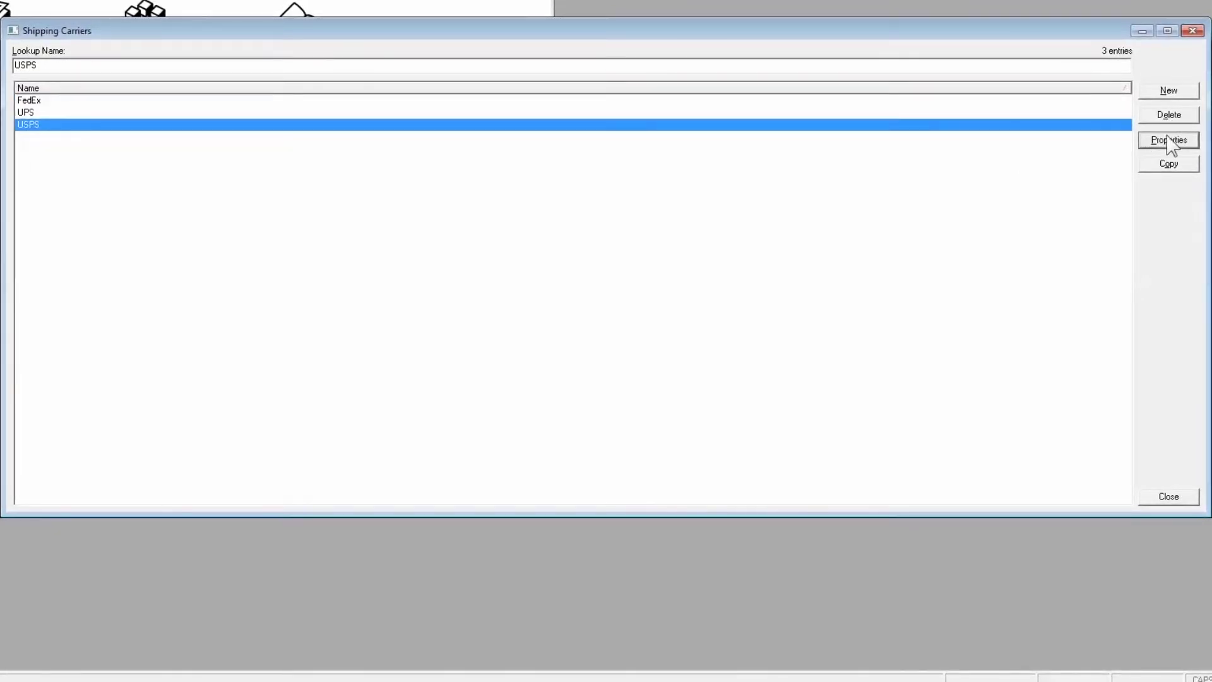
pyautogui.click(1169, 118)
pyautogui.click(693, 333)
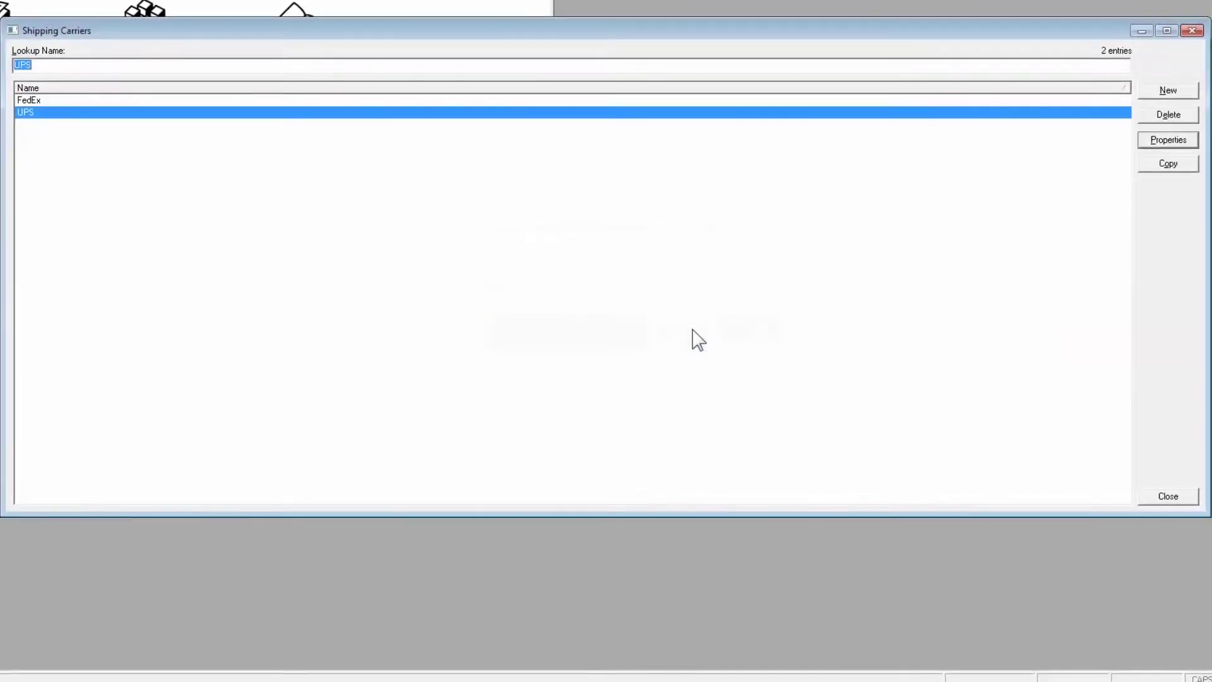
# Step: Open the FedEx carrier's properties and close them without changes
pyautogui.click(331, 103)
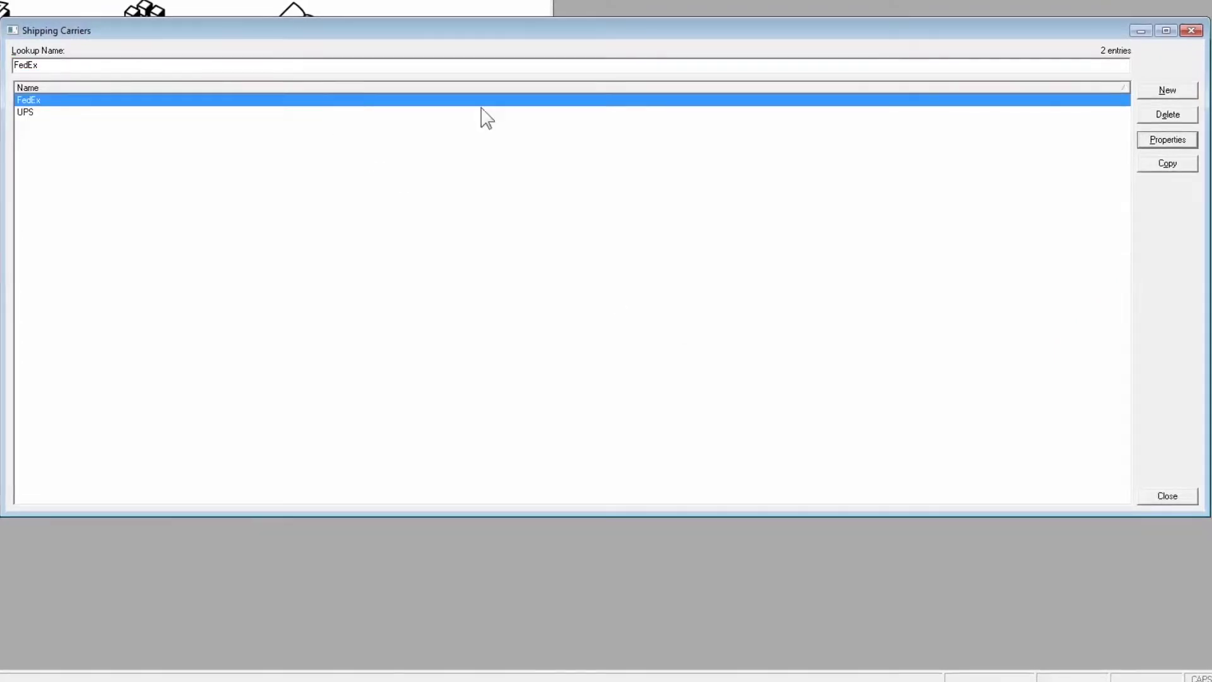
pyautogui.click(1164, 141)
pyautogui.click(184, 303)
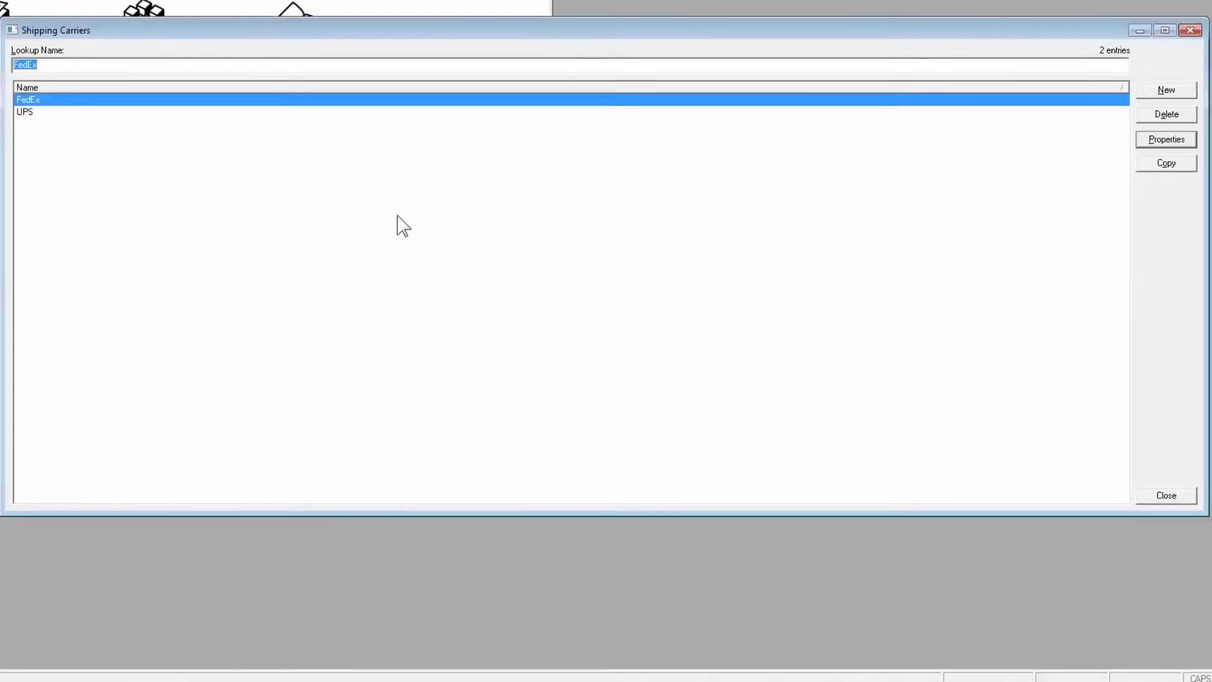
# Step: Create a new shipping carrier named USPS
pyautogui.click(1166, 90)
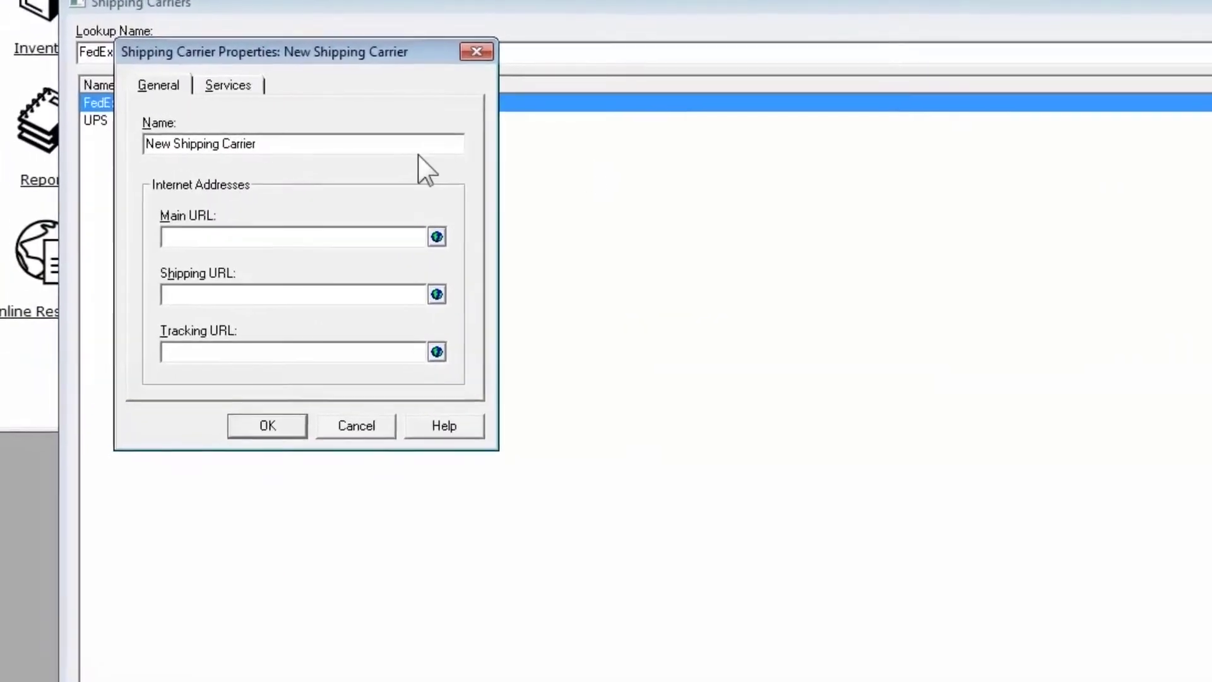
pyautogui.moveTo(108, 137); pyautogui.dragTo(128, 140)
pyautogui.moveTo(289, 169); pyautogui.dragTo(541, 181)
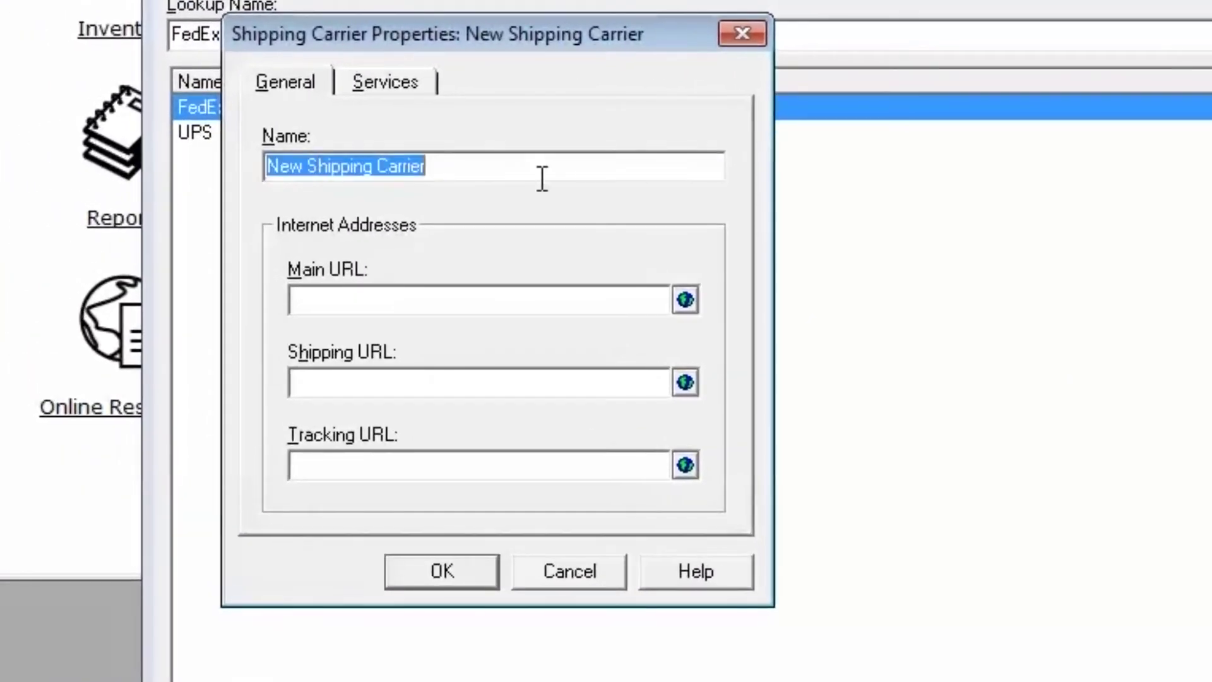
pyautogui.write('USPS')
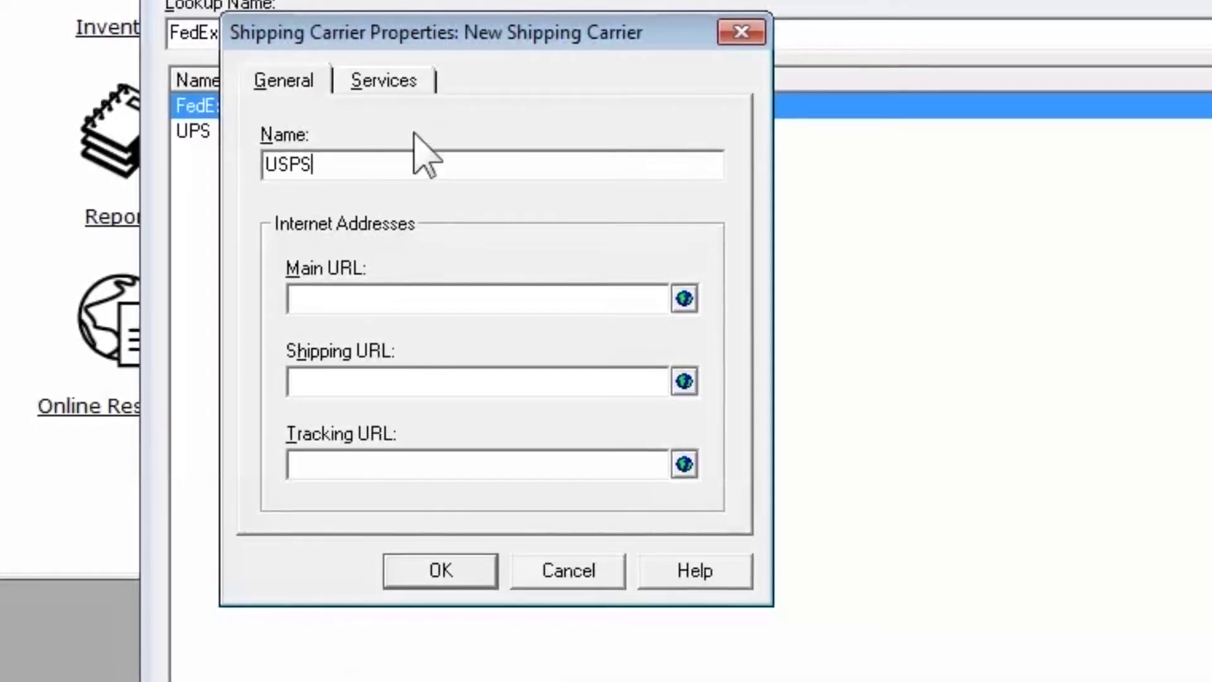
# Step: Add a service named Priority to the USPS carrier
pyautogui.click(407, 83)
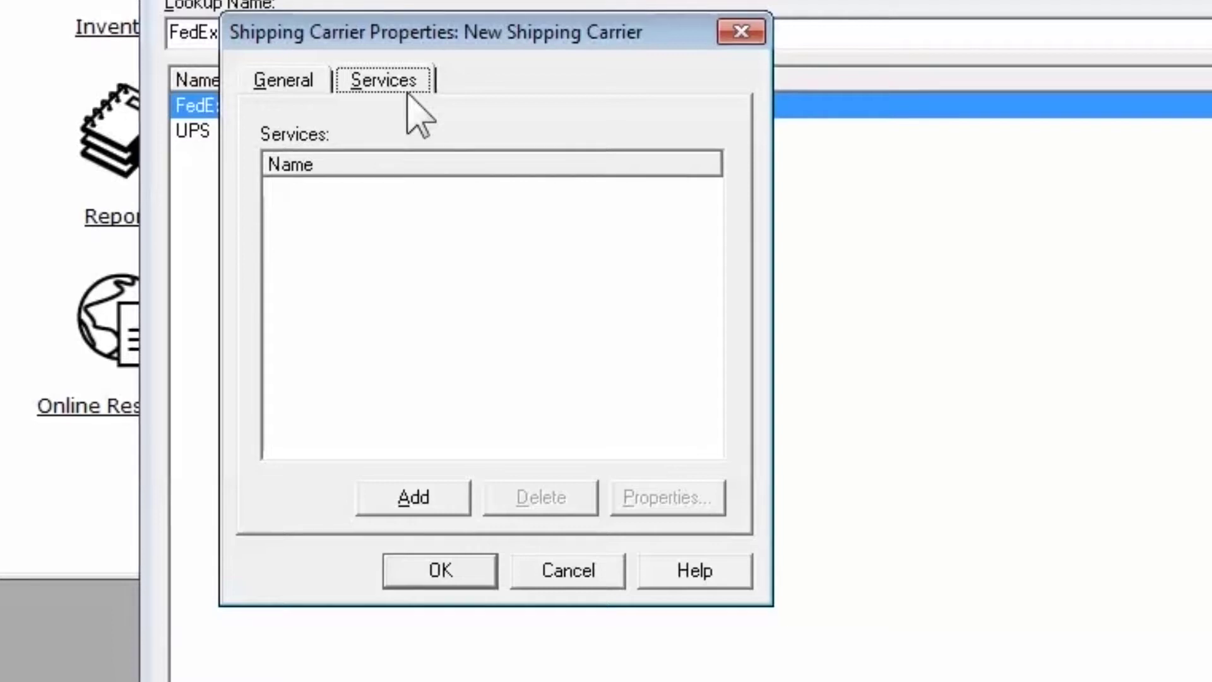
pyautogui.click(423, 499)
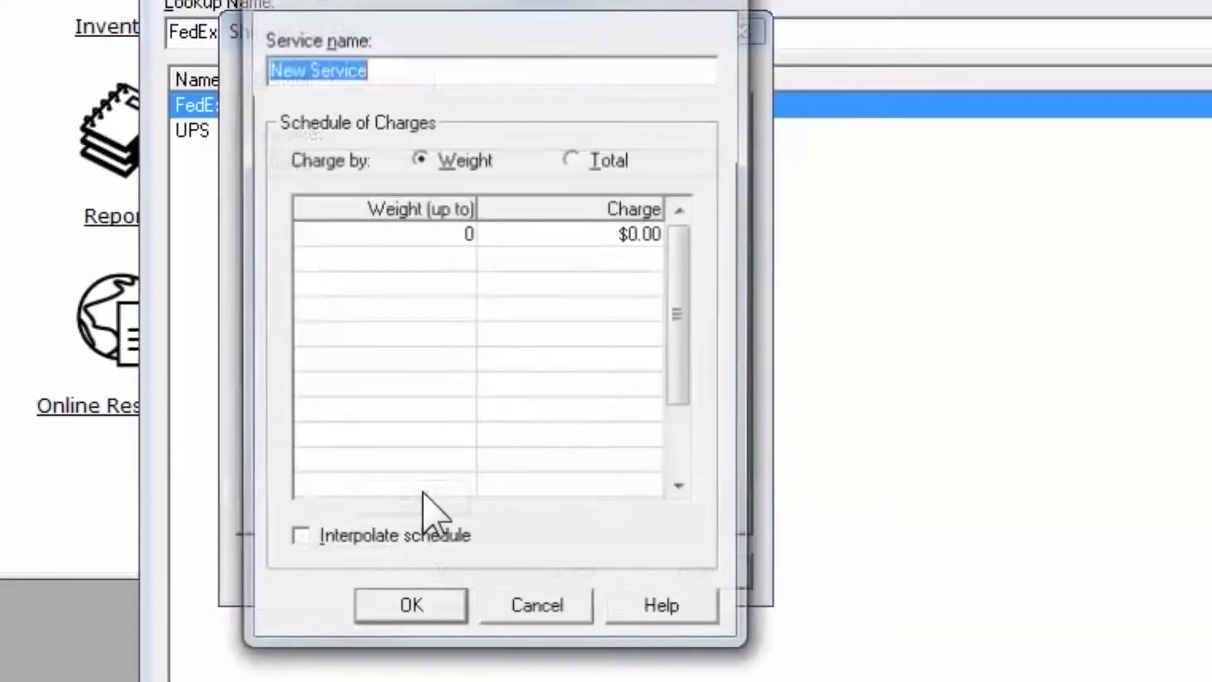
pyautogui.write('Priority')
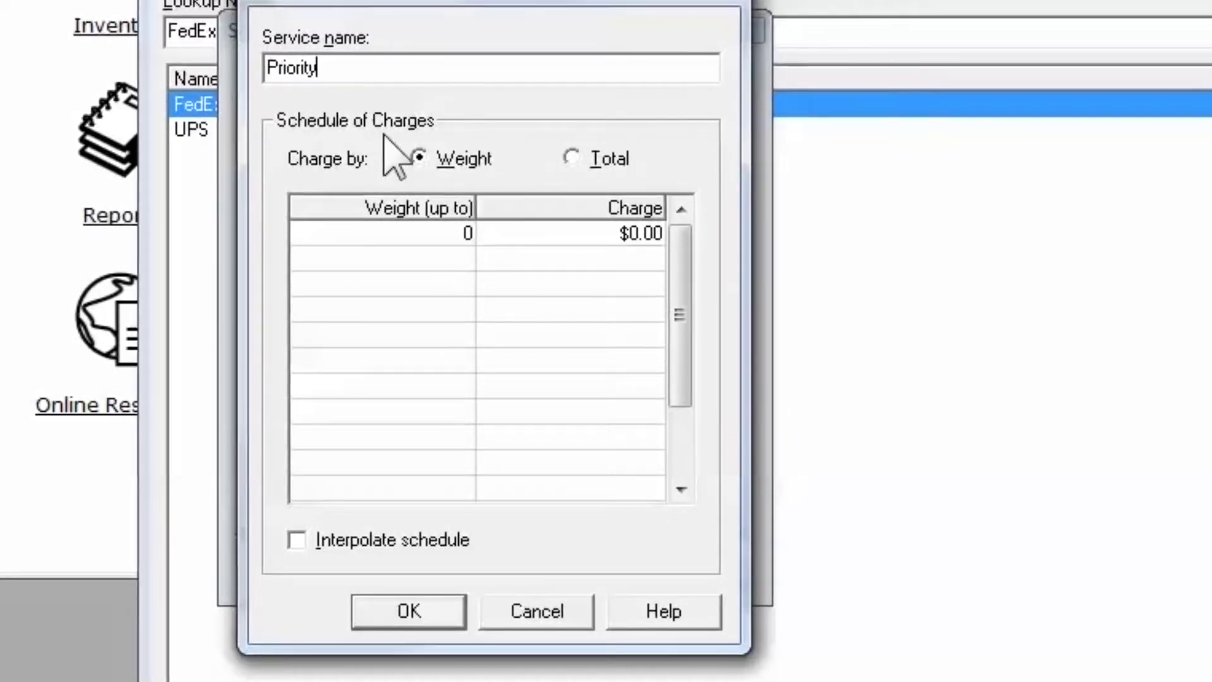
# Step: Enter trial weights 10, 20 and 30 in the charges table, then clear the extra rows
pyautogui.click(410, 234)
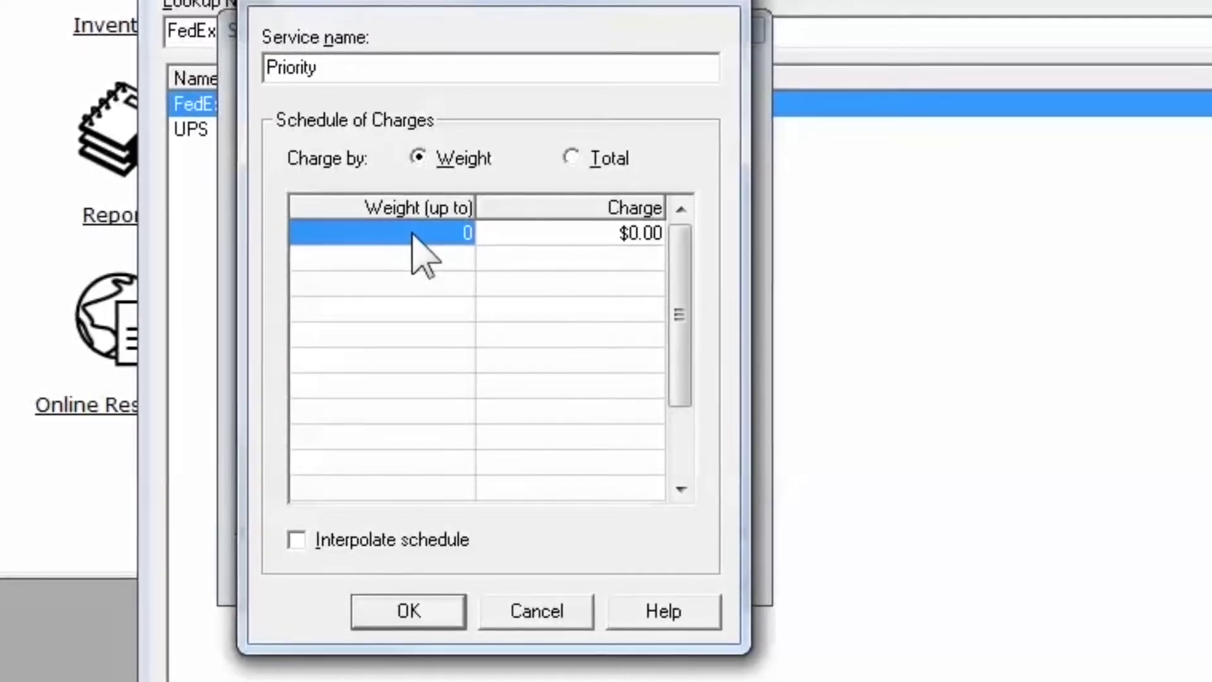
pyautogui.write('10')
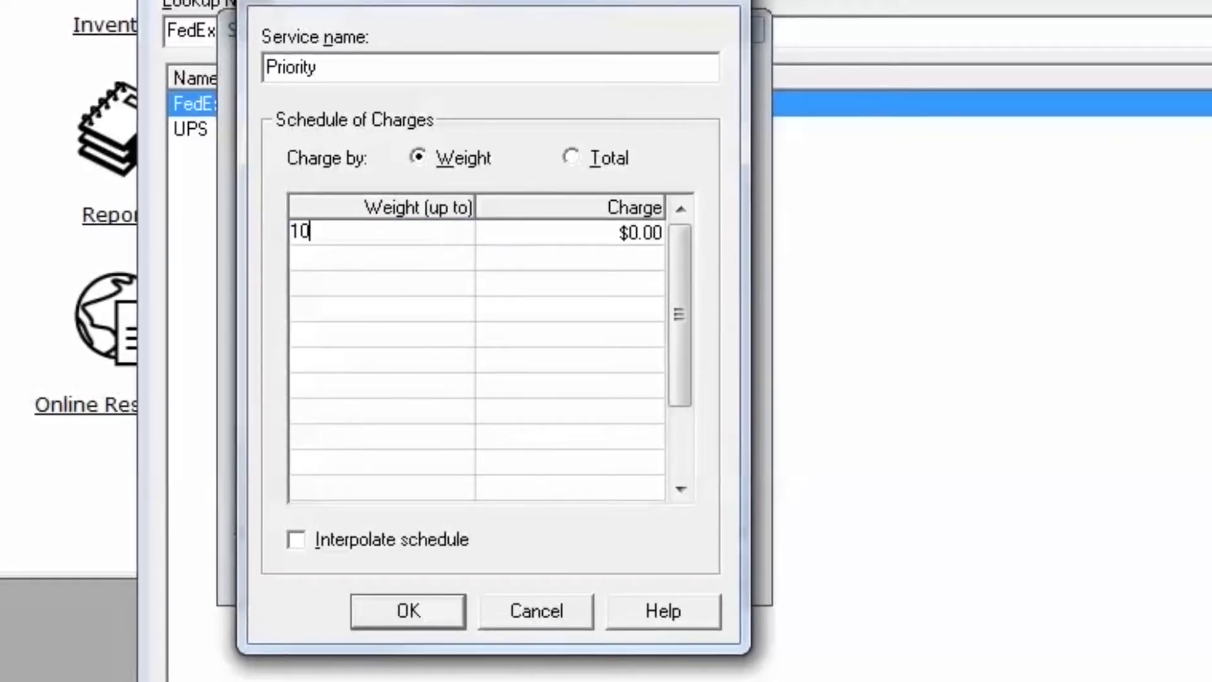
pyautogui.press('Down')
pyautogui.write('20')
pyautogui.press('Down')
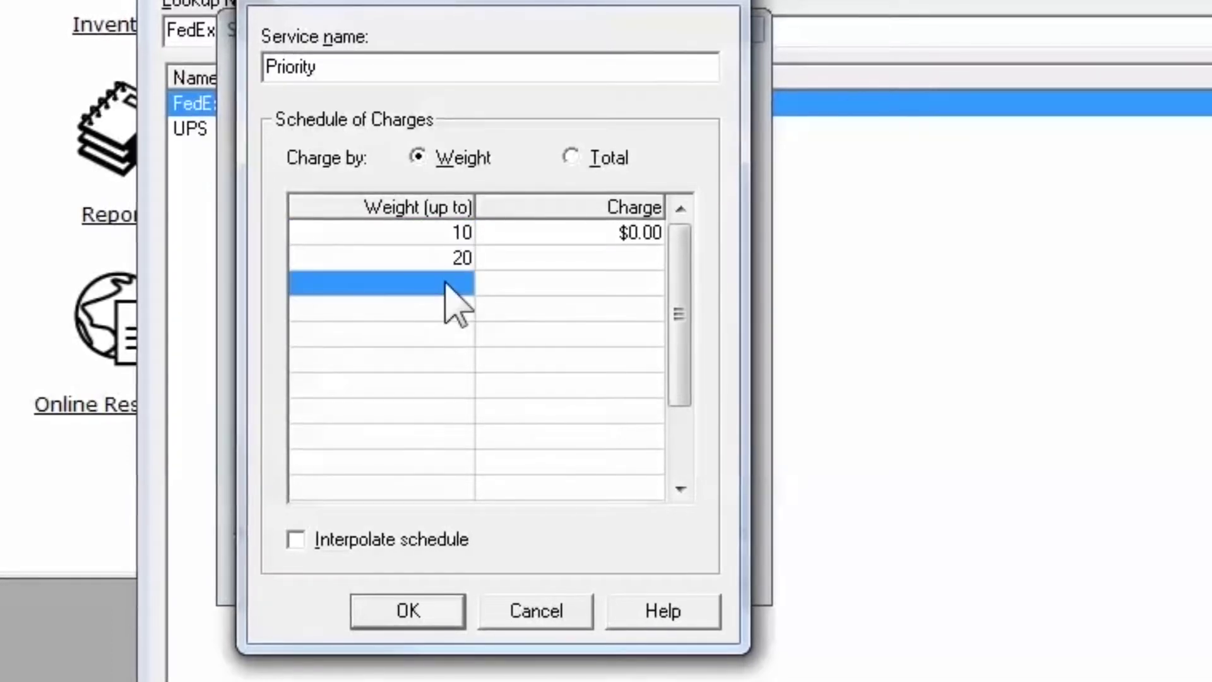
pyautogui.write('30')
pyautogui.press('Escape')
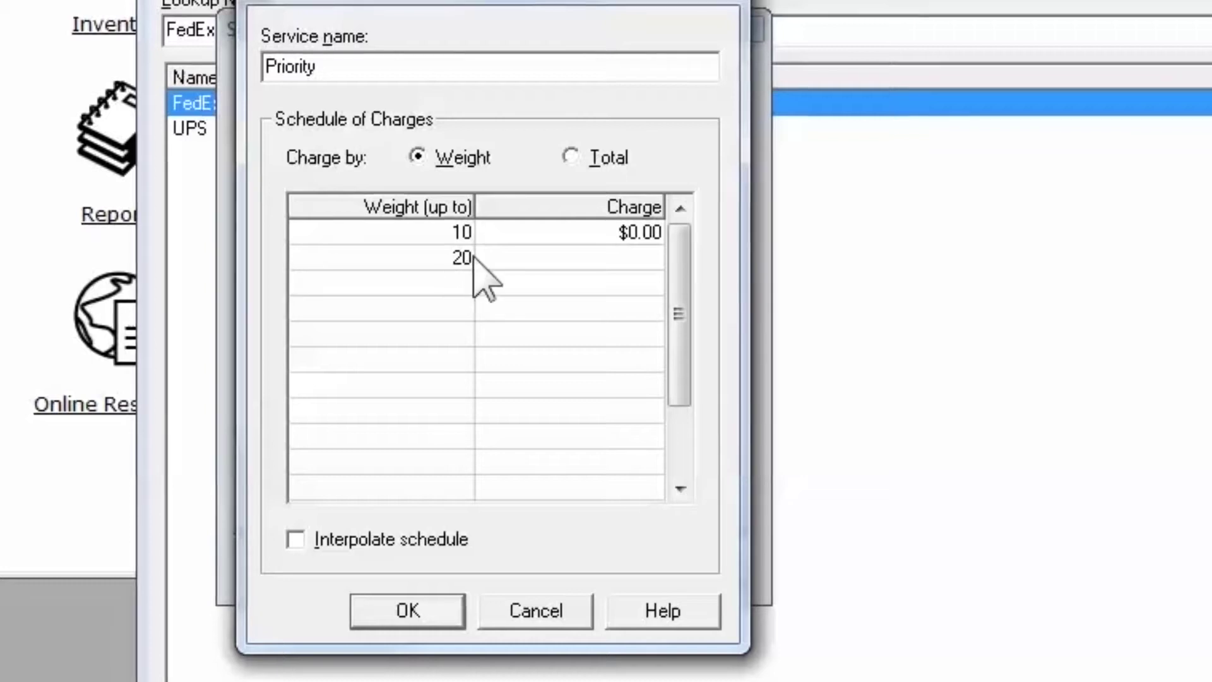
pyautogui.click(457, 258)
pyautogui.press('Delete')
# Step: Set the Priority weight limit to 100000 at $0.00 and save the service and carrier
pyautogui.click(460, 231)
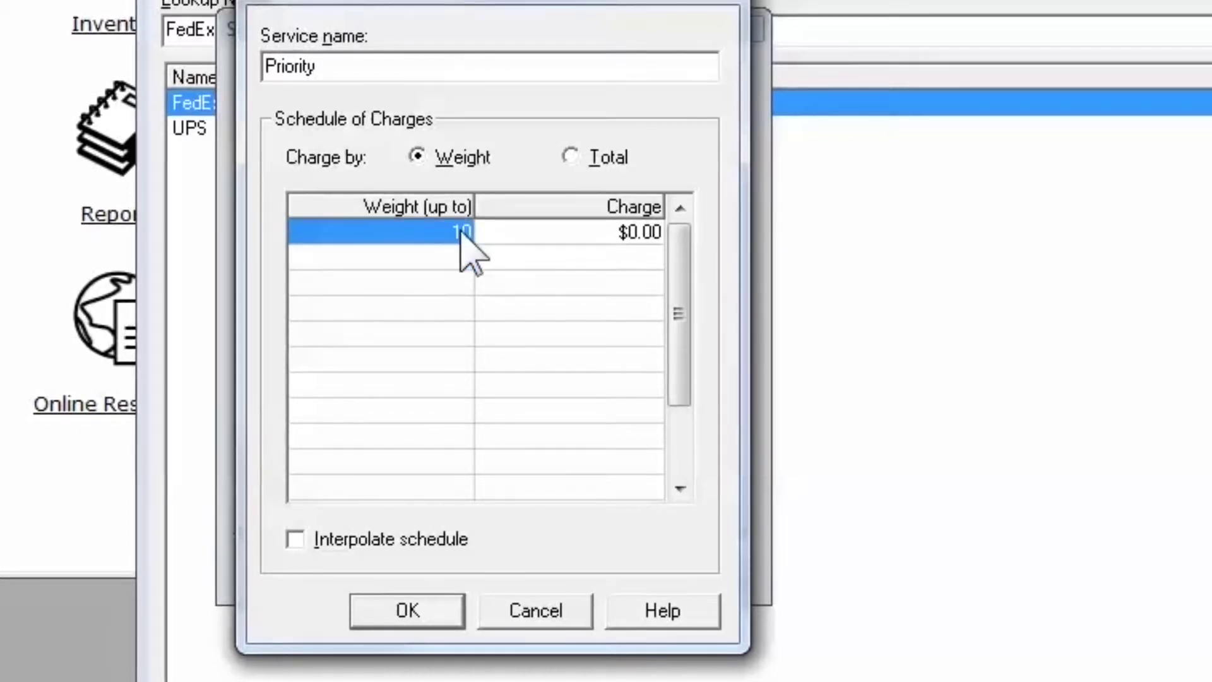
pyautogui.write('11111')
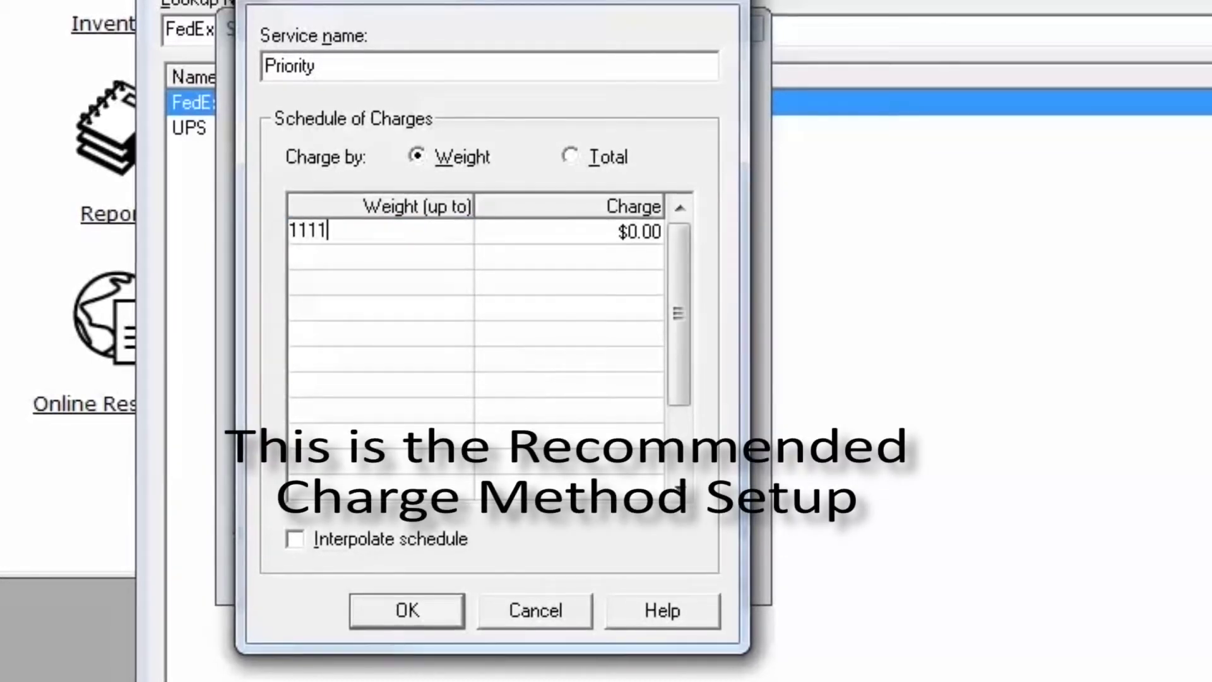
pyautogui.press('BackSpace')
pyautogui.press('BackSpace')
pyautogui.press('BackSpace')
pyautogui.write('00000')
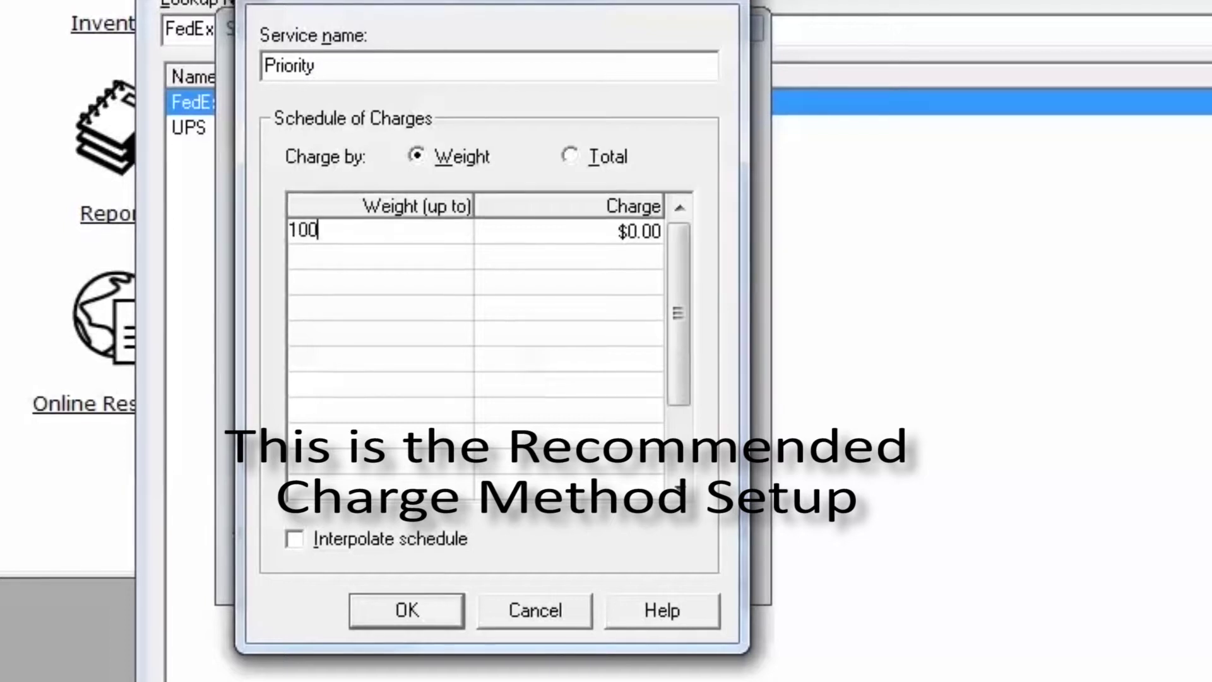
pyautogui.click(572, 236)
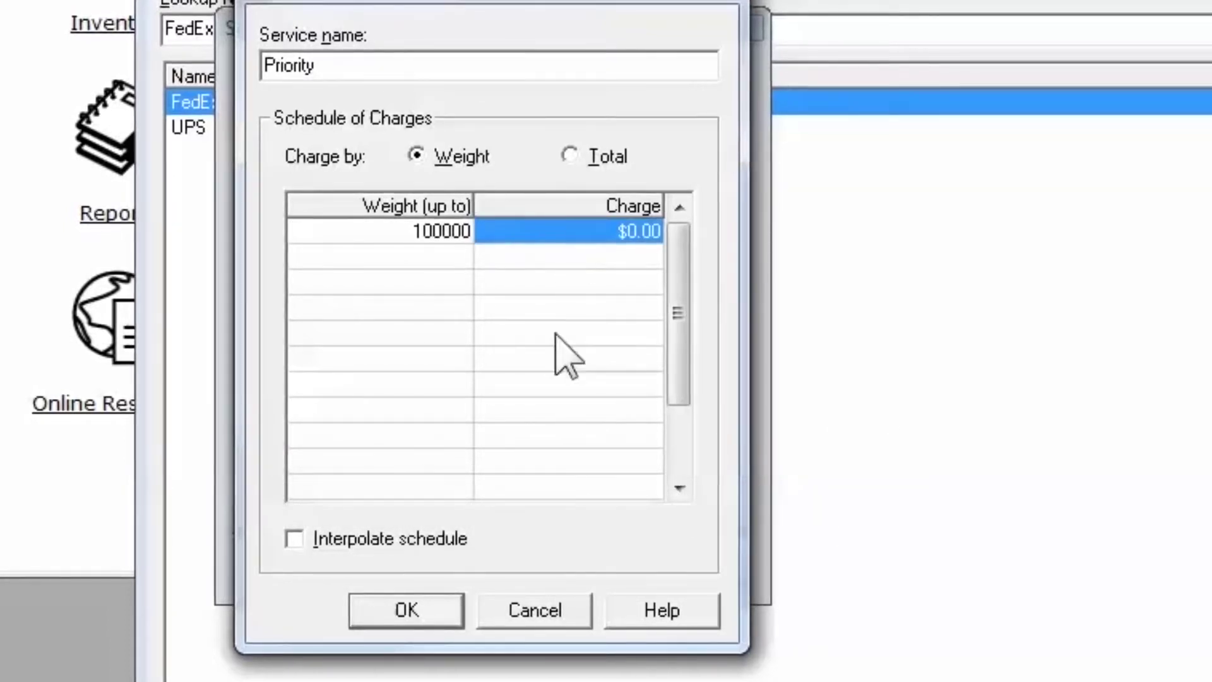
pyautogui.click(414, 607)
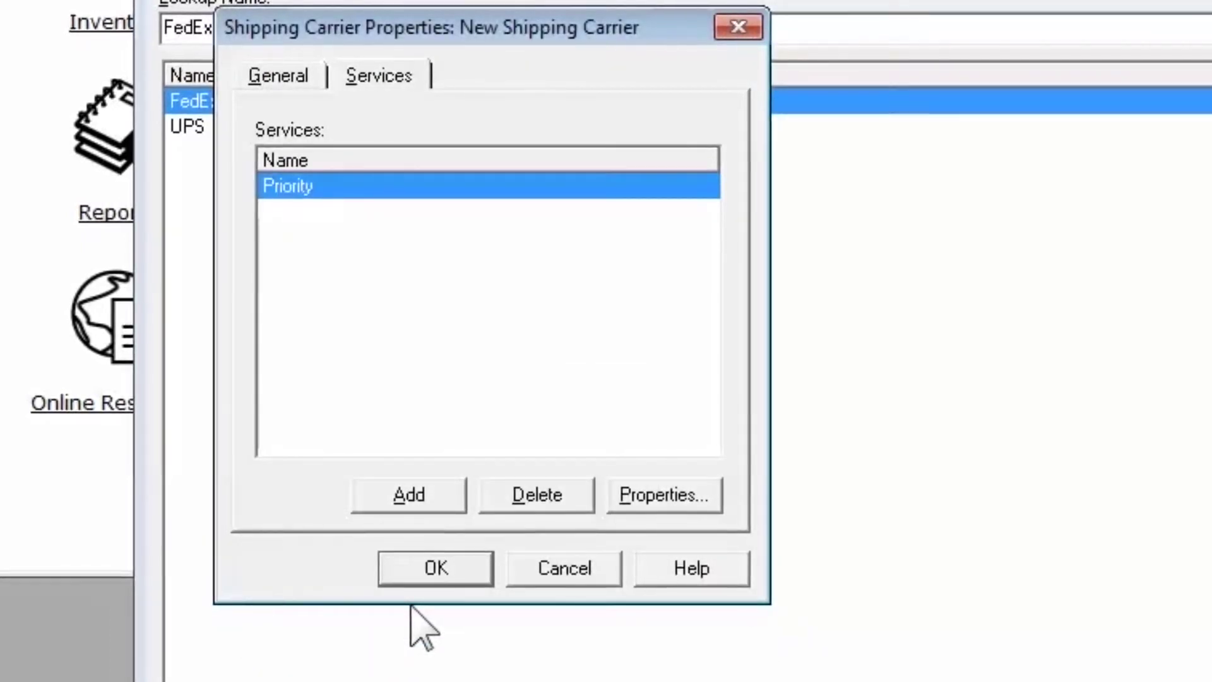
pyautogui.click(438, 577)
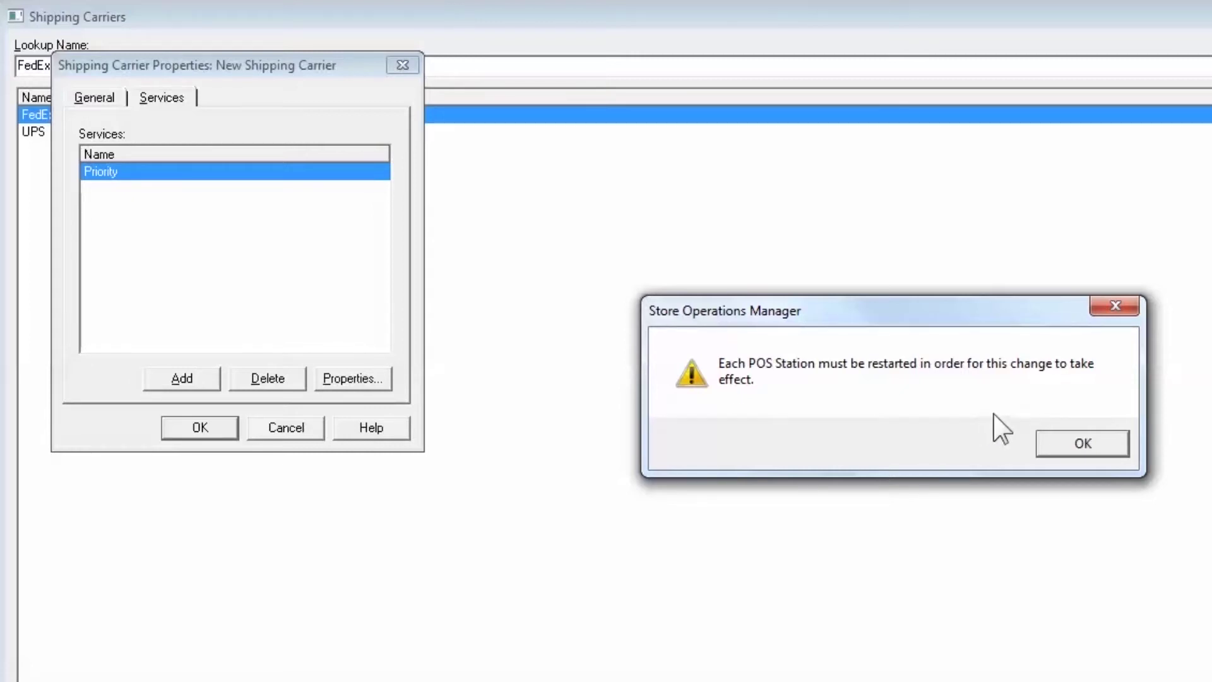
# Step: Dismiss the restart warning and create a new carrier named FedEx
pyautogui.click(1062, 445)
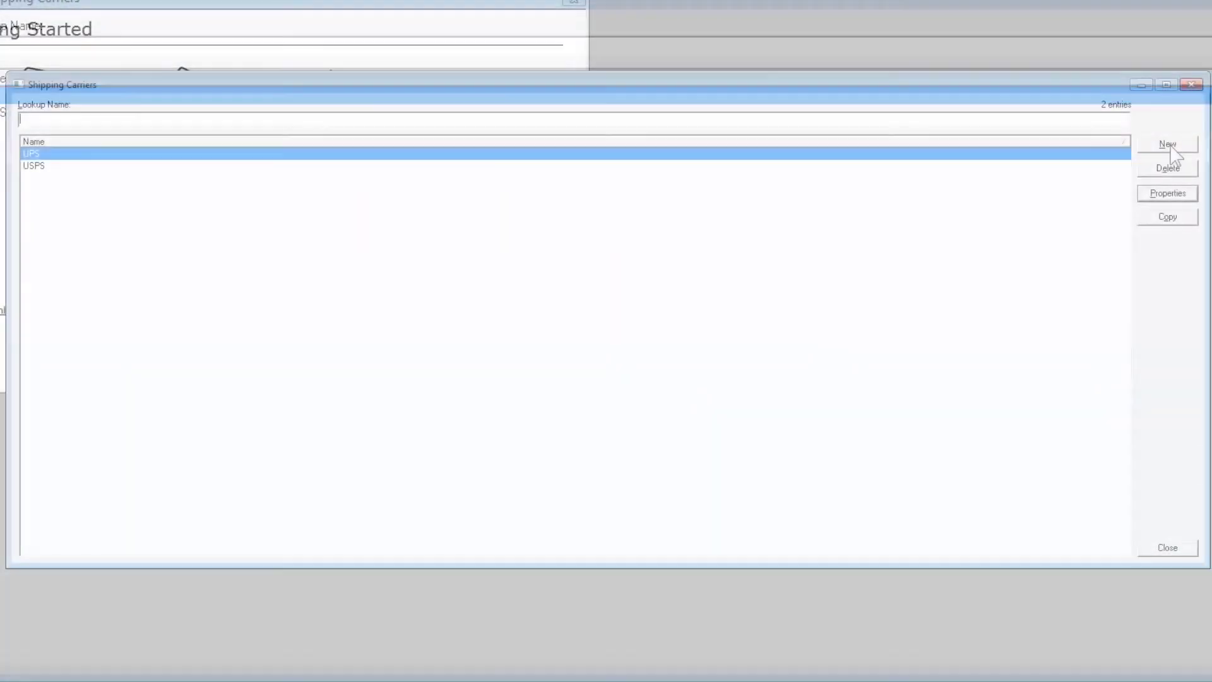
pyautogui.click(1166, 145)
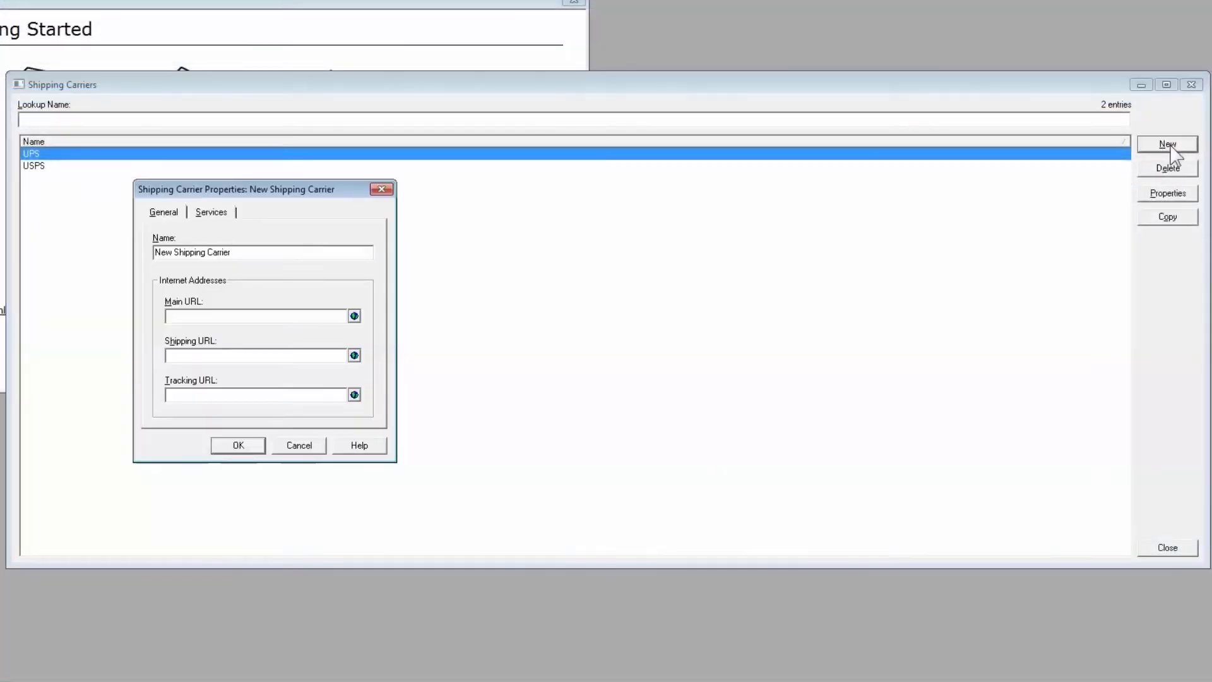
pyautogui.moveTo(151, 235); pyautogui.dragTo(297, 258)
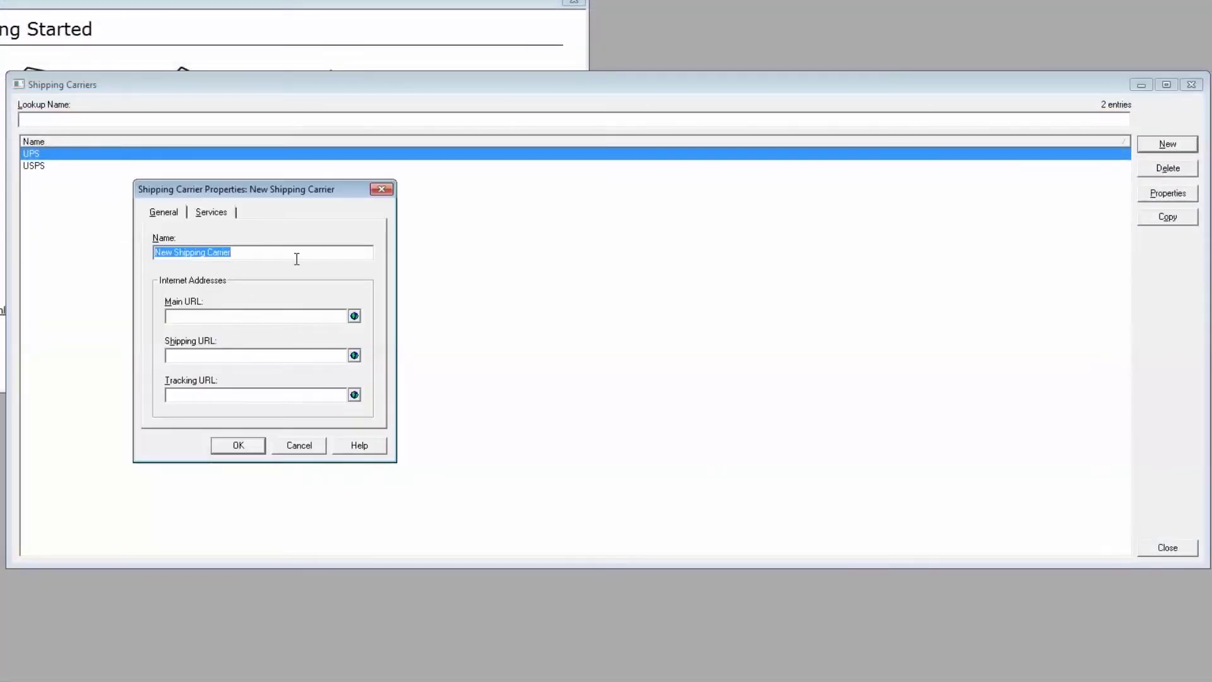
pyautogui.write('FedEx')
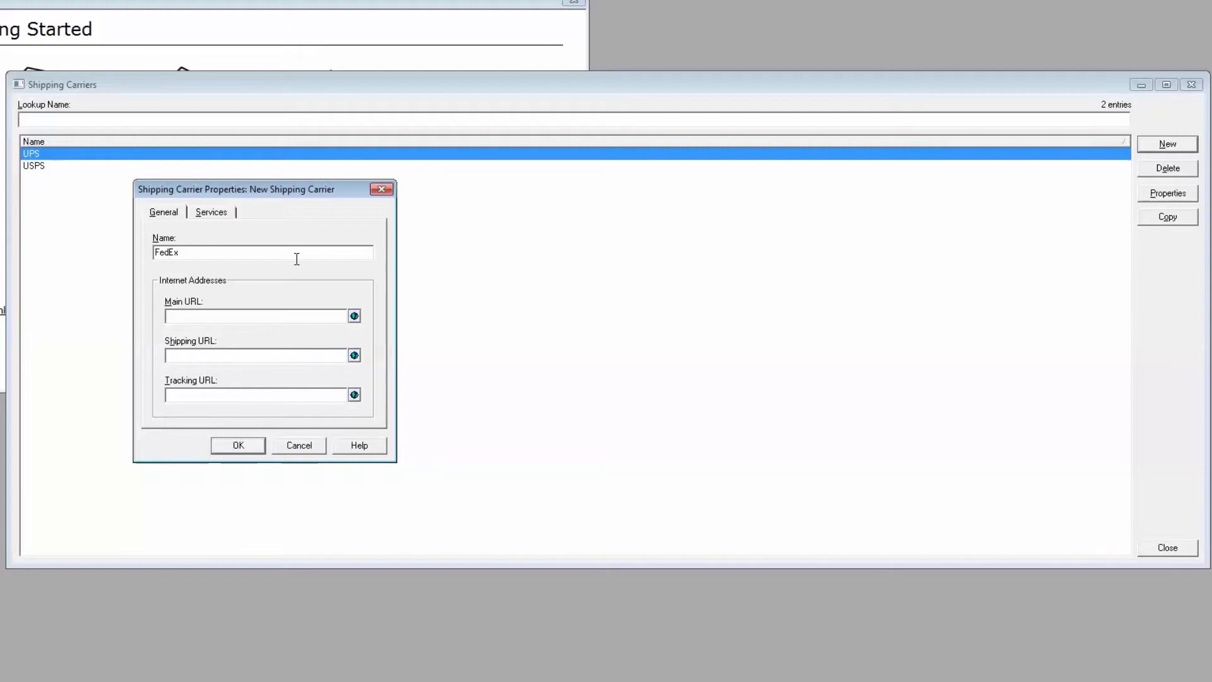
# Step: Give FedEx a Next Day service up to 10000000 weight and save both dialogs
pyautogui.click(212, 211)
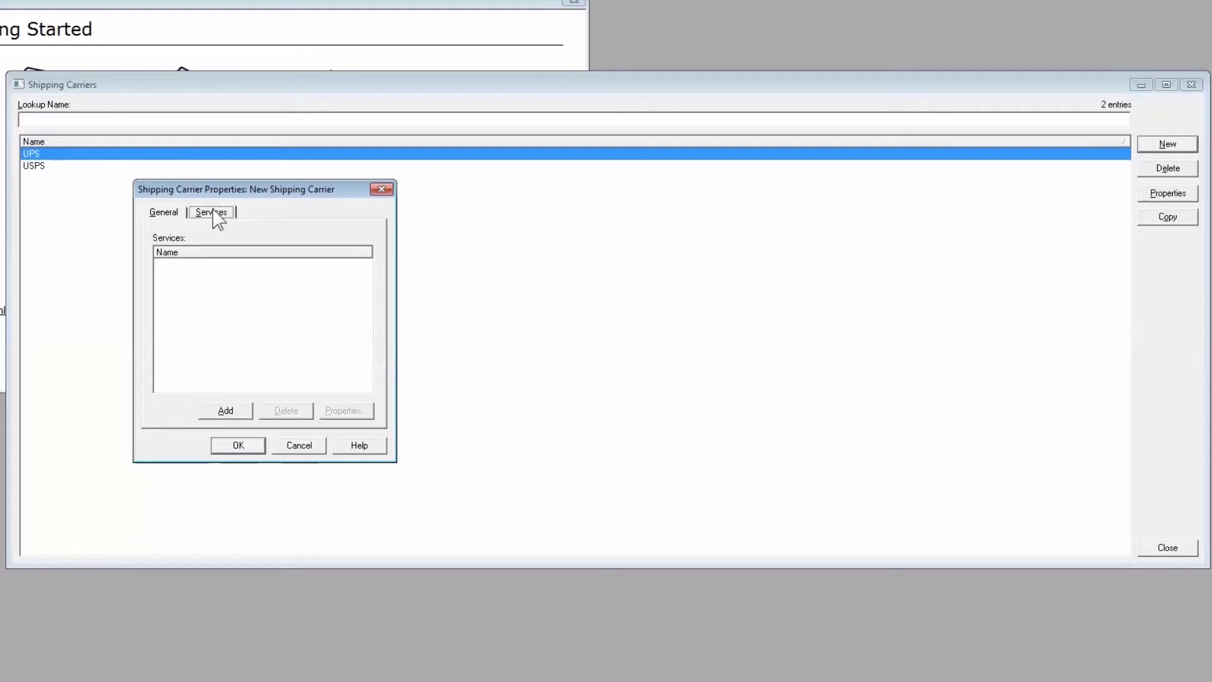
pyautogui.click(226, 411)
pyautogui.write('Next Day')
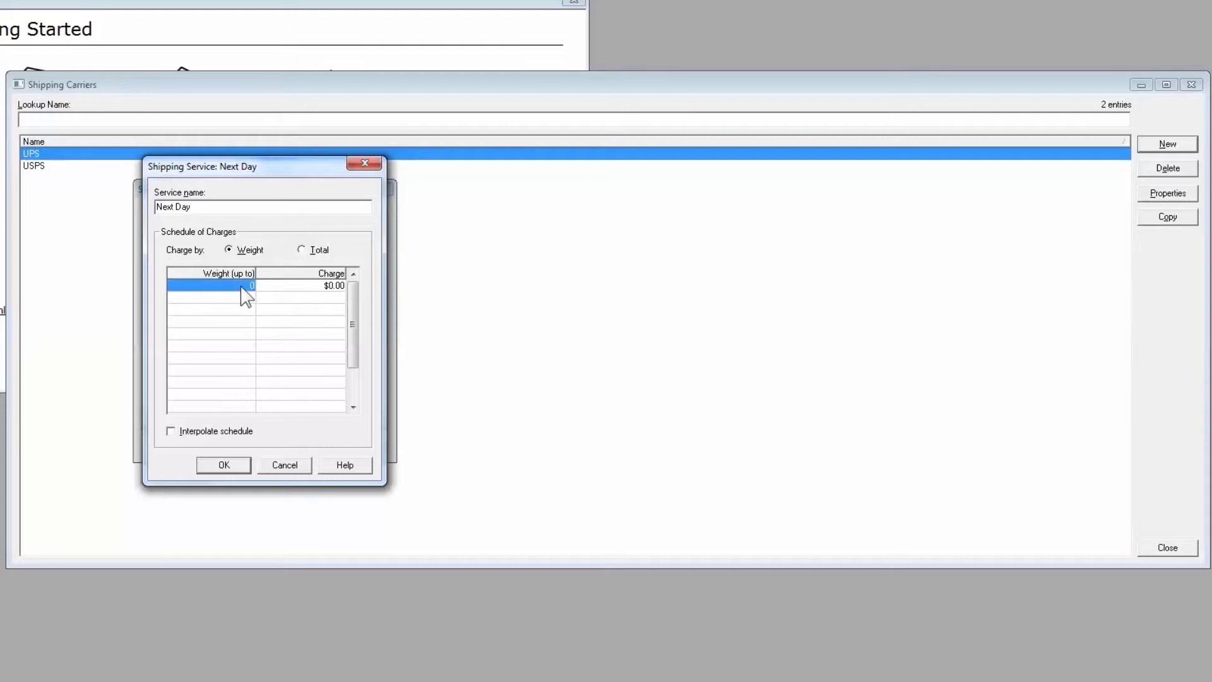
pyautogui.write('10000000')
pyautogui.click(229, 464)
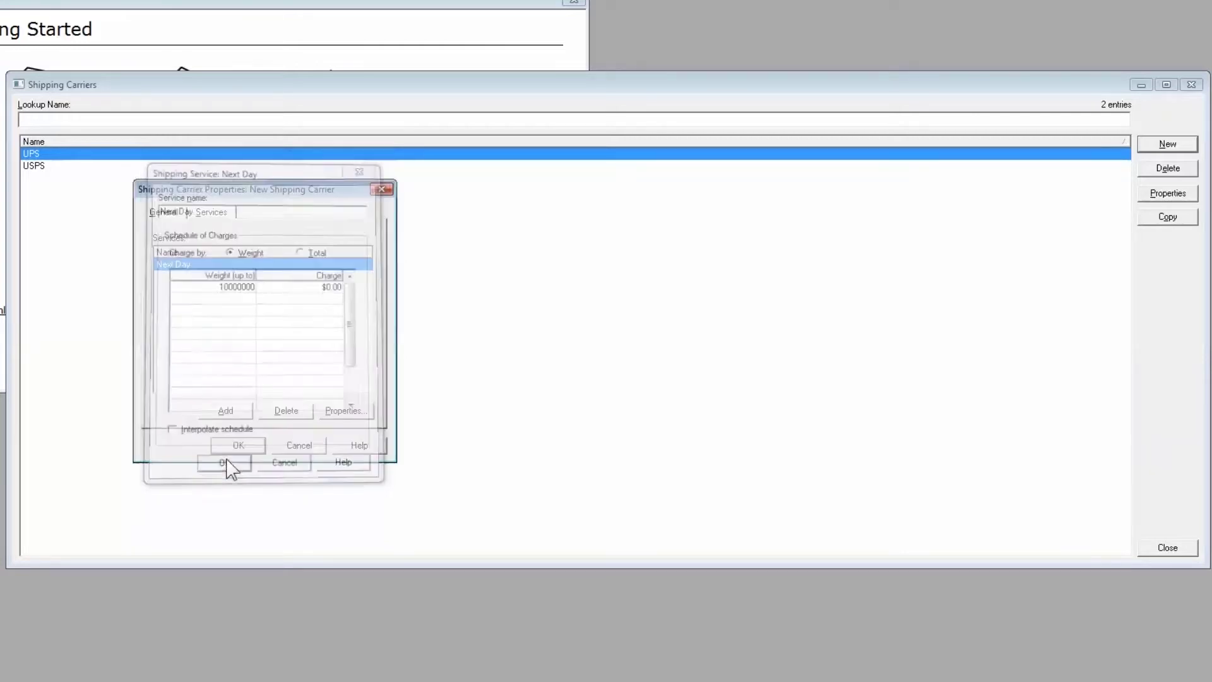
pyautogui.click(244, 445)
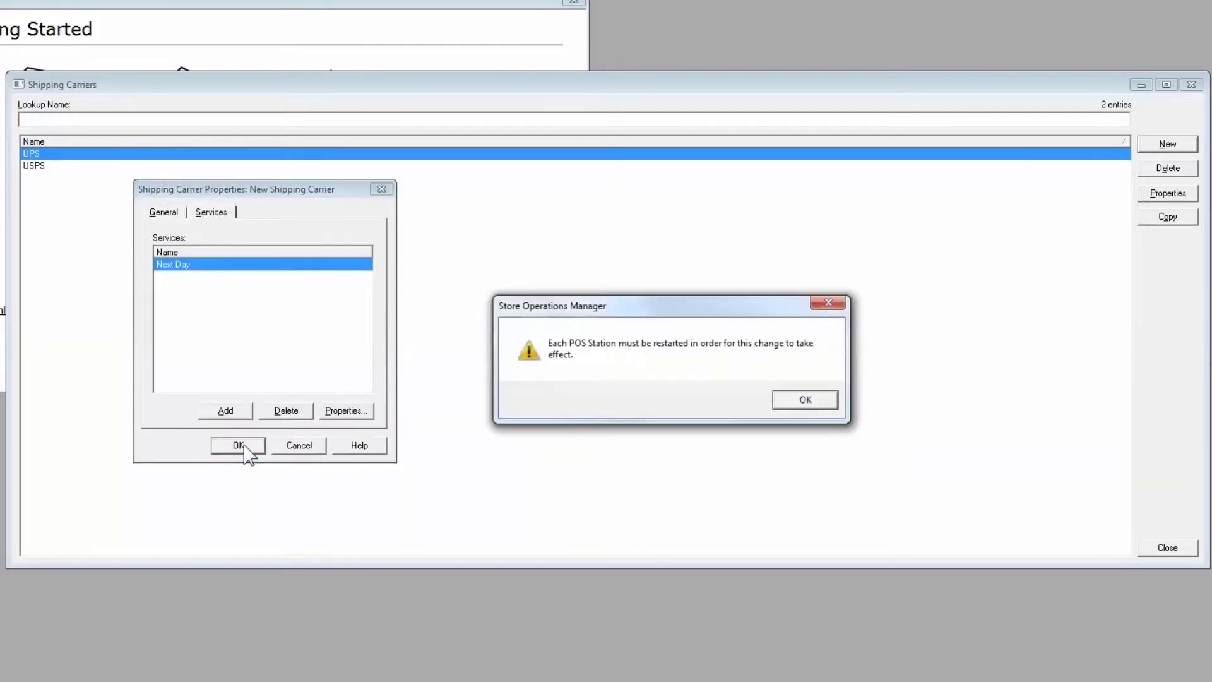
pyautogui.click(825, 401)
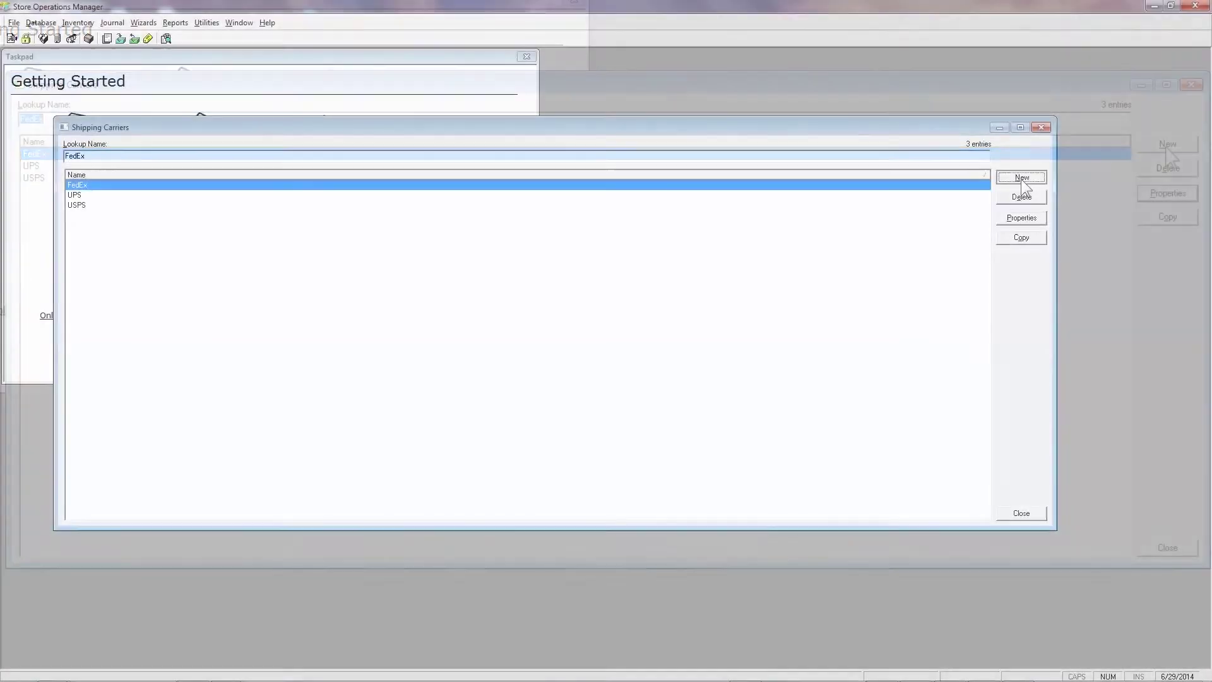
# Step: Create a new shipping carrier named Free In Store
pyautogui.click(1167, 145)
pyautogui.write('Fr')
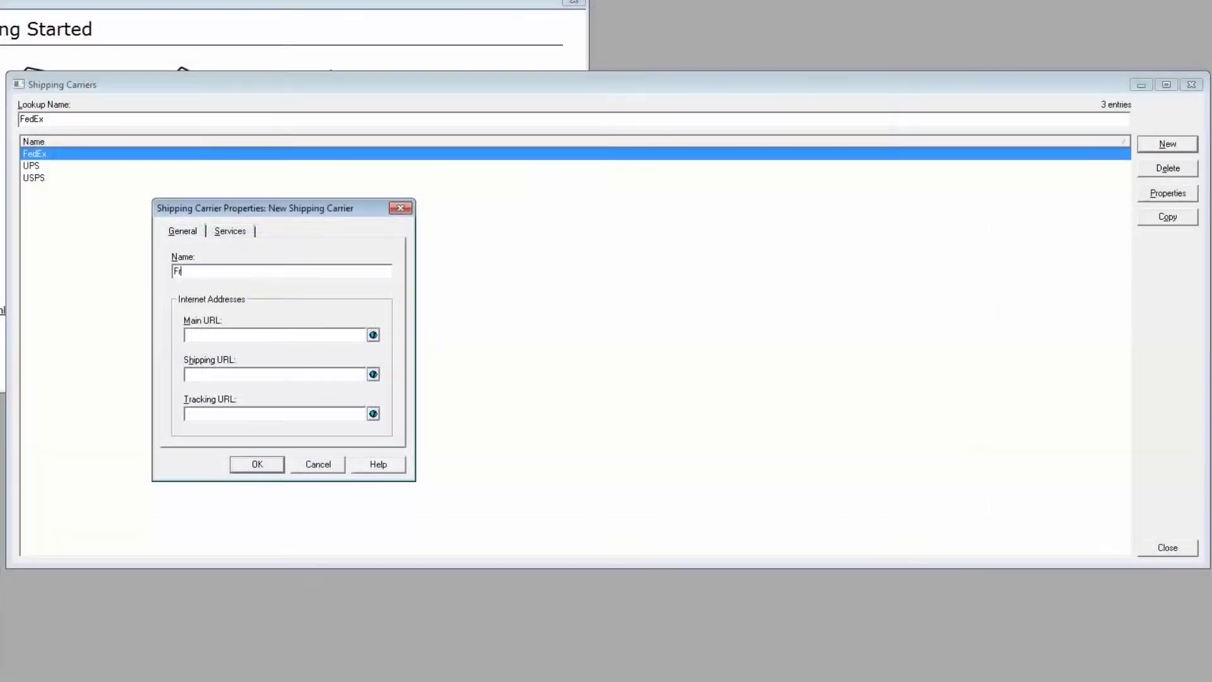
pyautogui.write('ee In D')
pyautogui.press('BackSpace')
# Step: Add a Pickup service with weight limit 1 and save the service and carrier
pyautogui.click(222, 235)
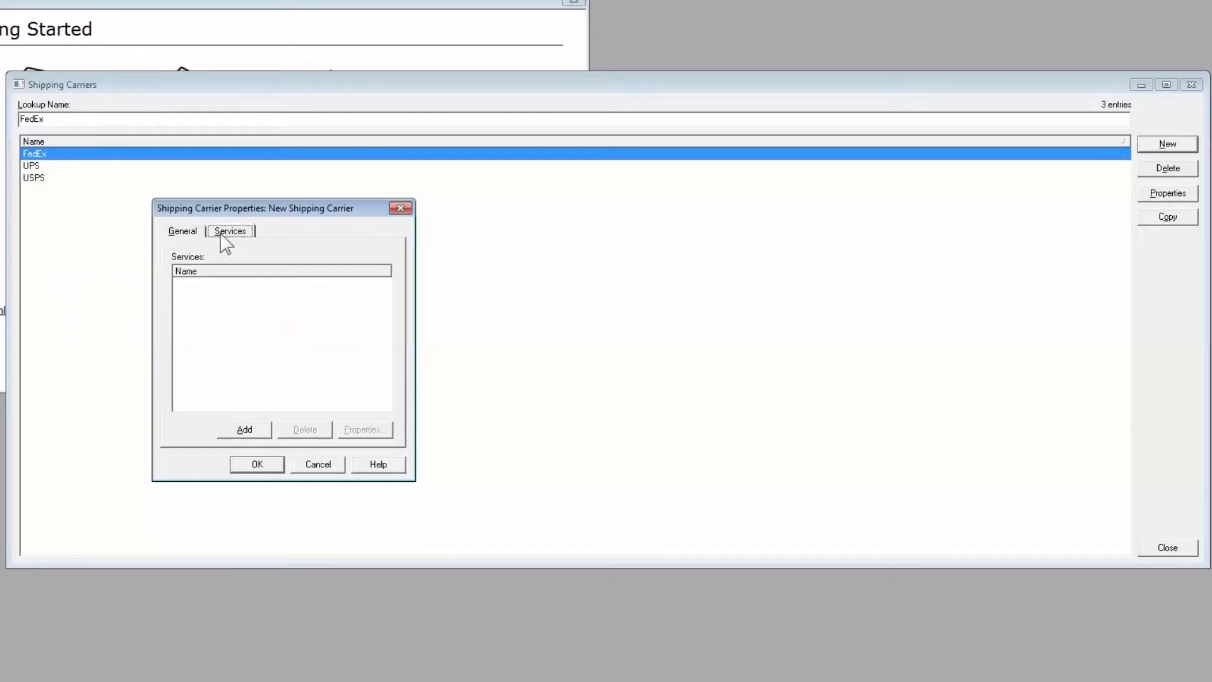
pyautogui.click(246, 435)
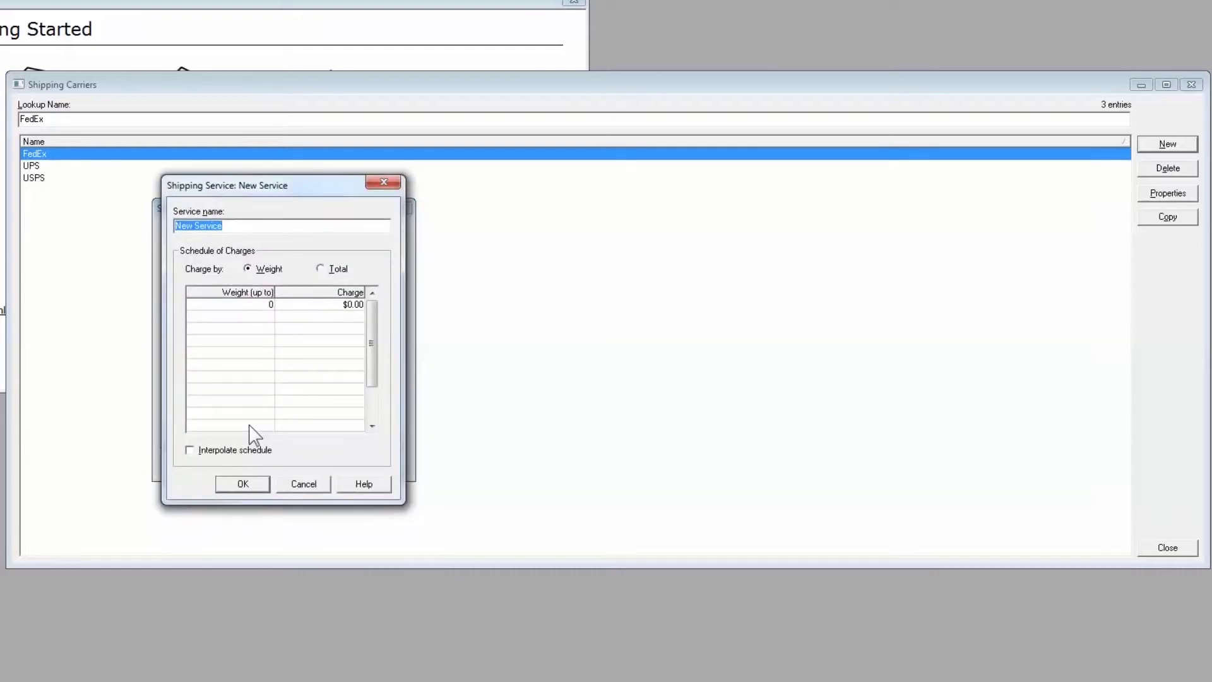
pyautogui.write('Pickup')
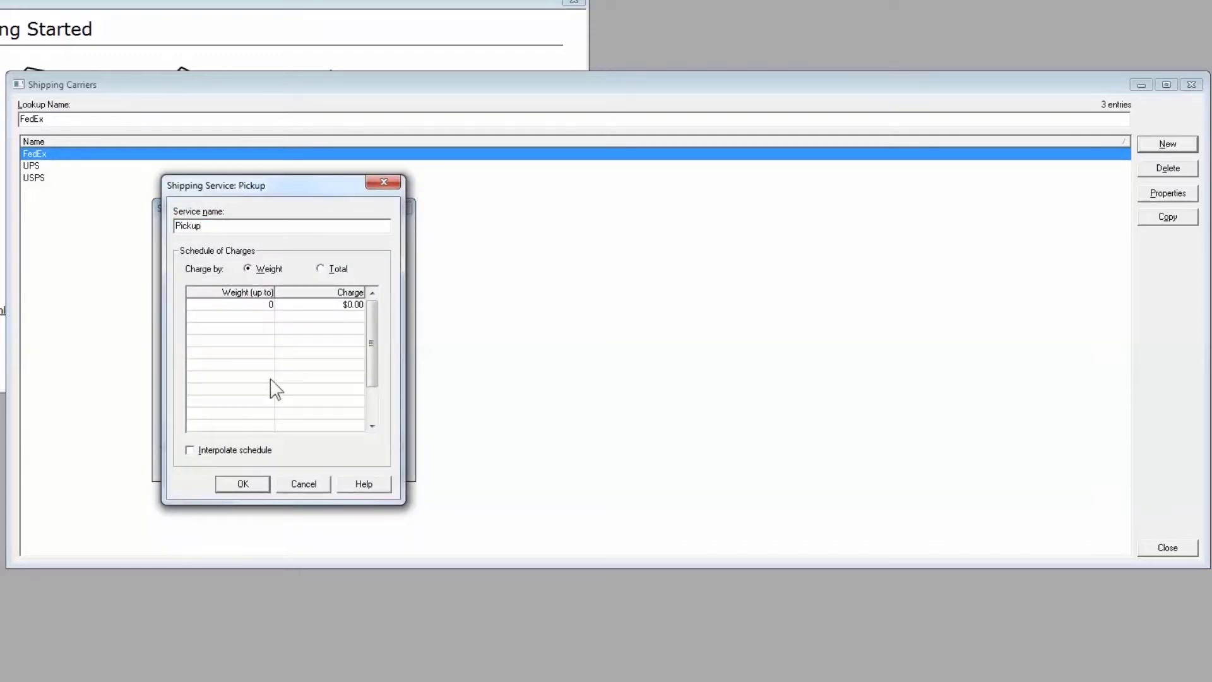
pyautogui.click(251, 305)
pyautogui.write('100000')
pyautogui.click(242, 486)
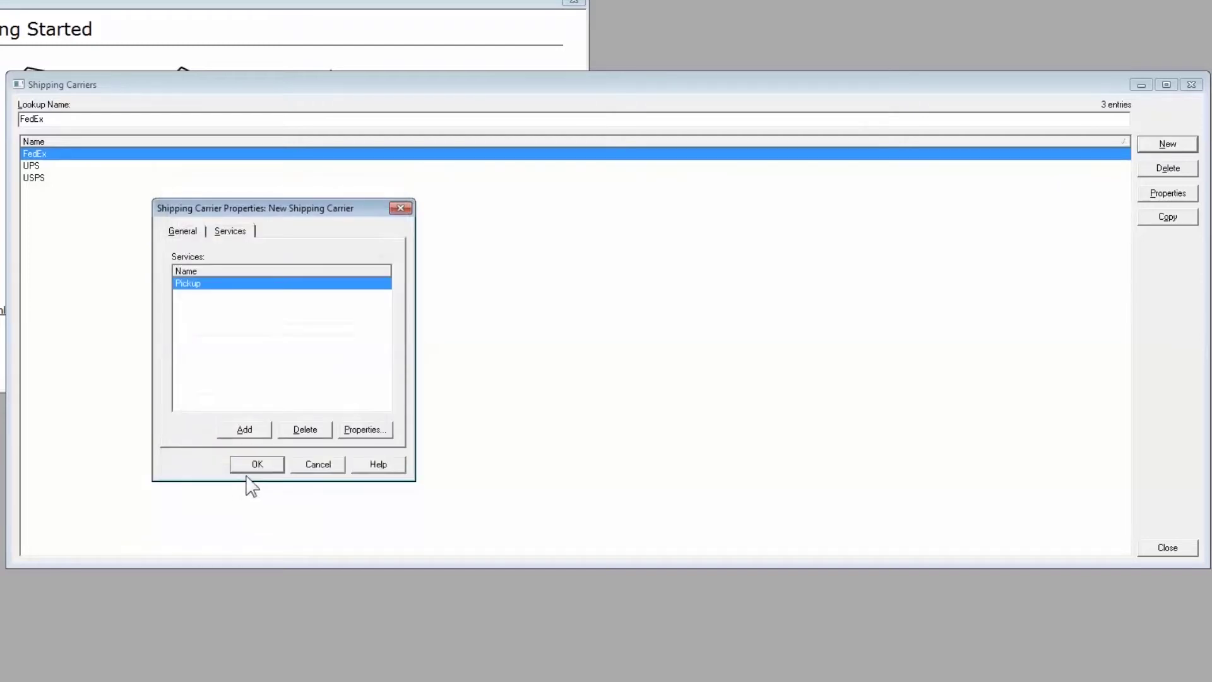
pyautogui.click(256, 465)
# Step: Dismiss the POS restart notice and run NSc Sync until Synchronization Complete
pyautogui.click(795, 401)
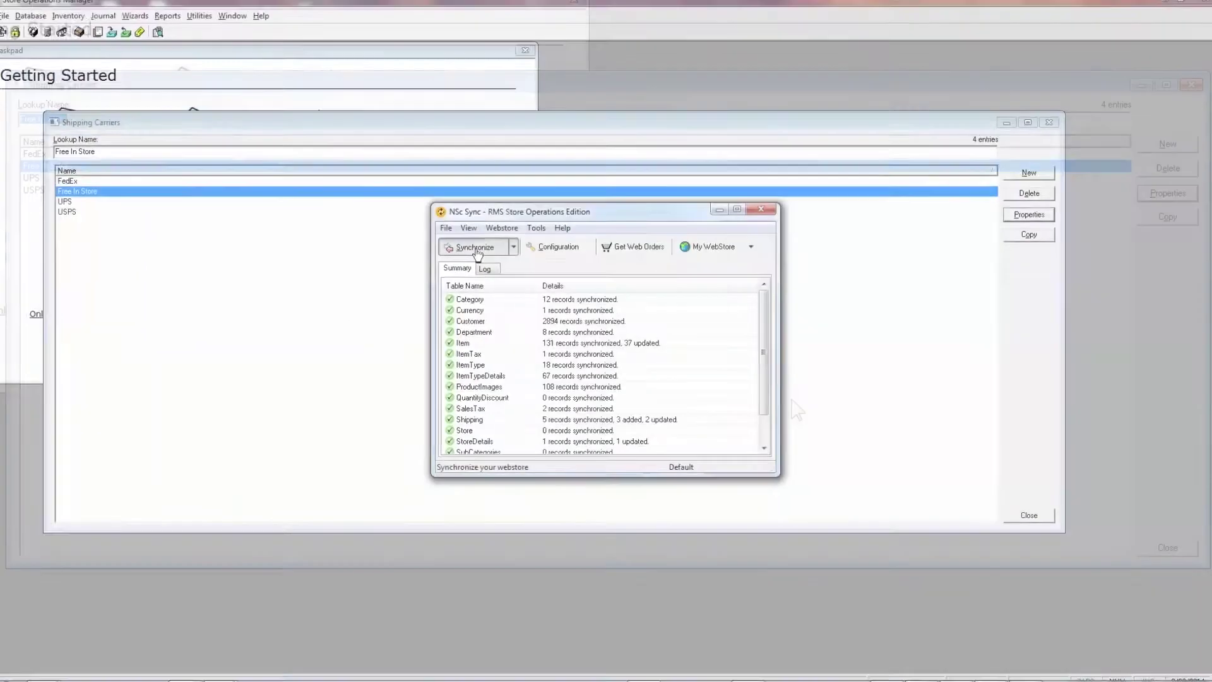
pyautogui.click(477, 246)
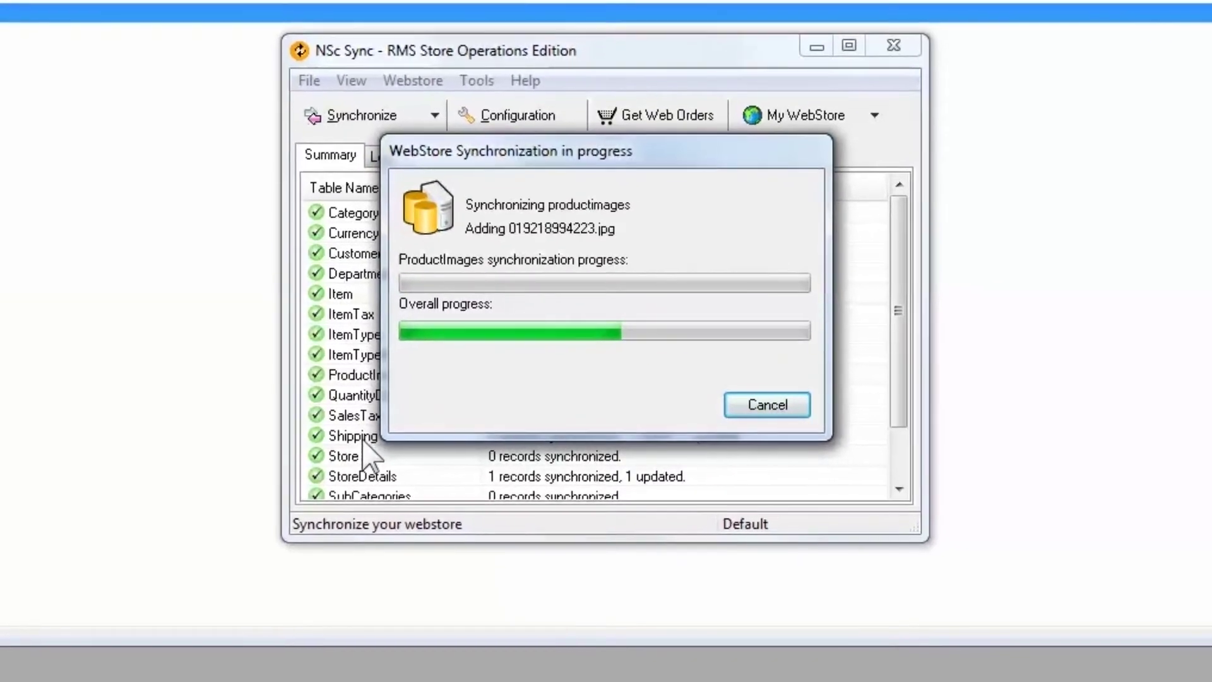
pyautogui.moveTo(364, 442)
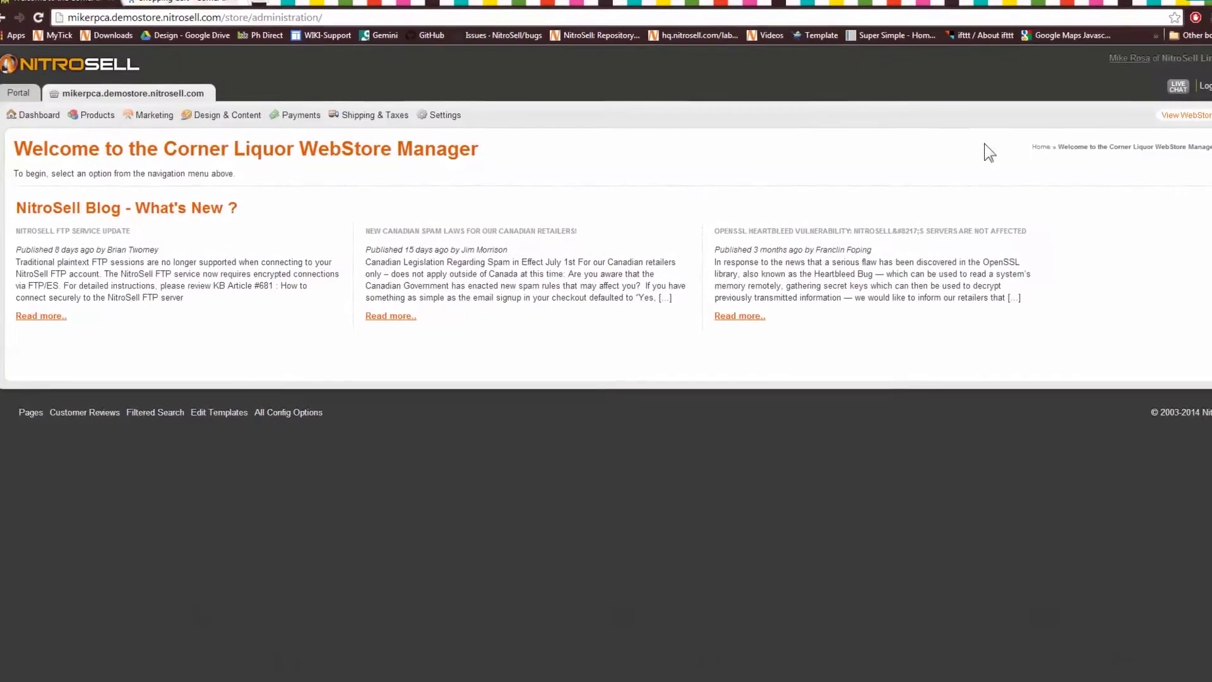
# Step: Open Shipping & Taxes General Set-up and the United States shipping configuration
pyautogui.moveTo(414, 113)
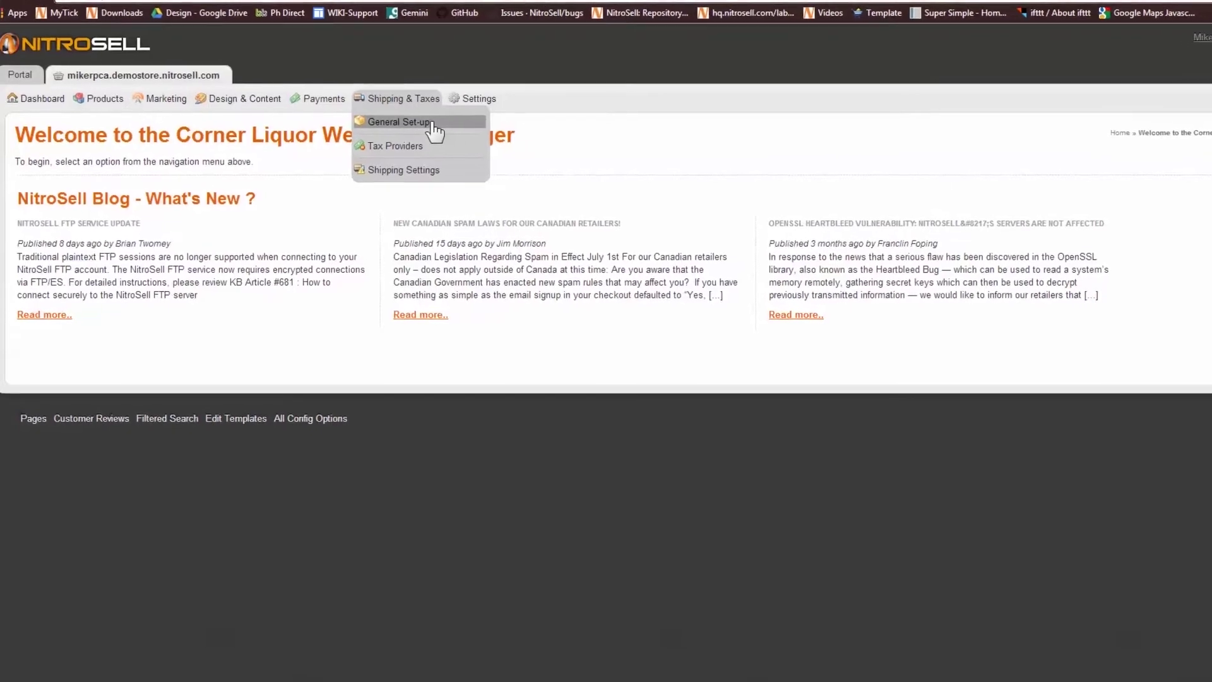
pyautogui.click(438, 120)
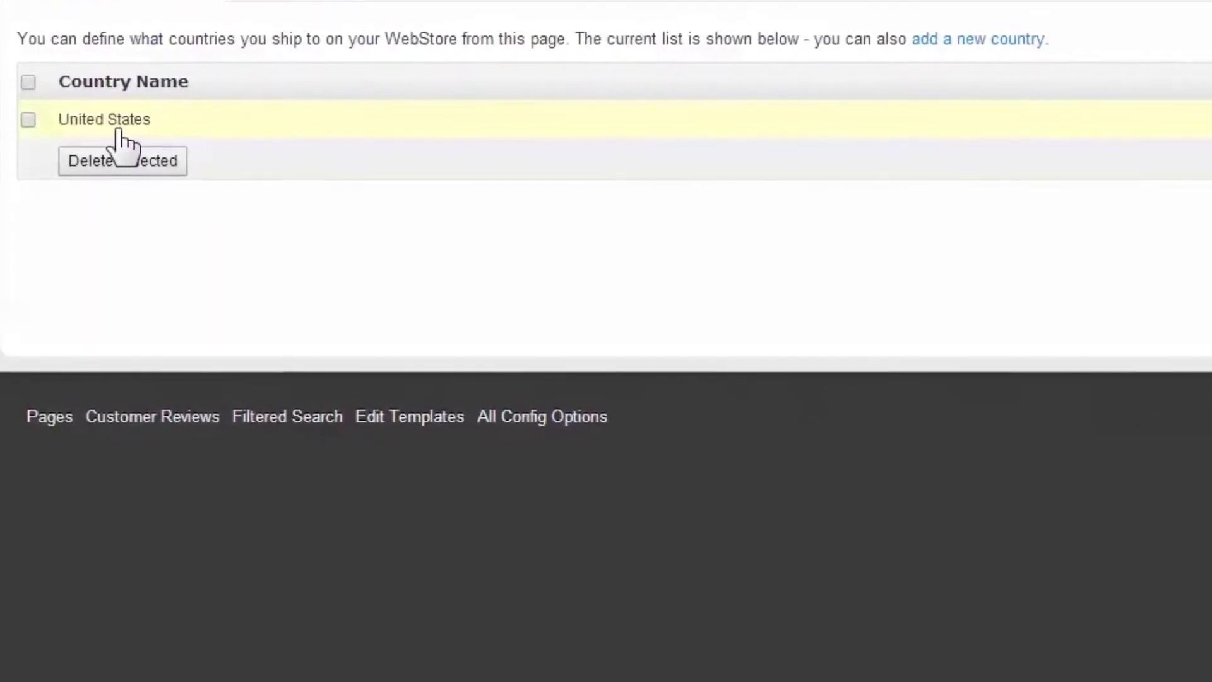
pyautogui.click(123, 124)
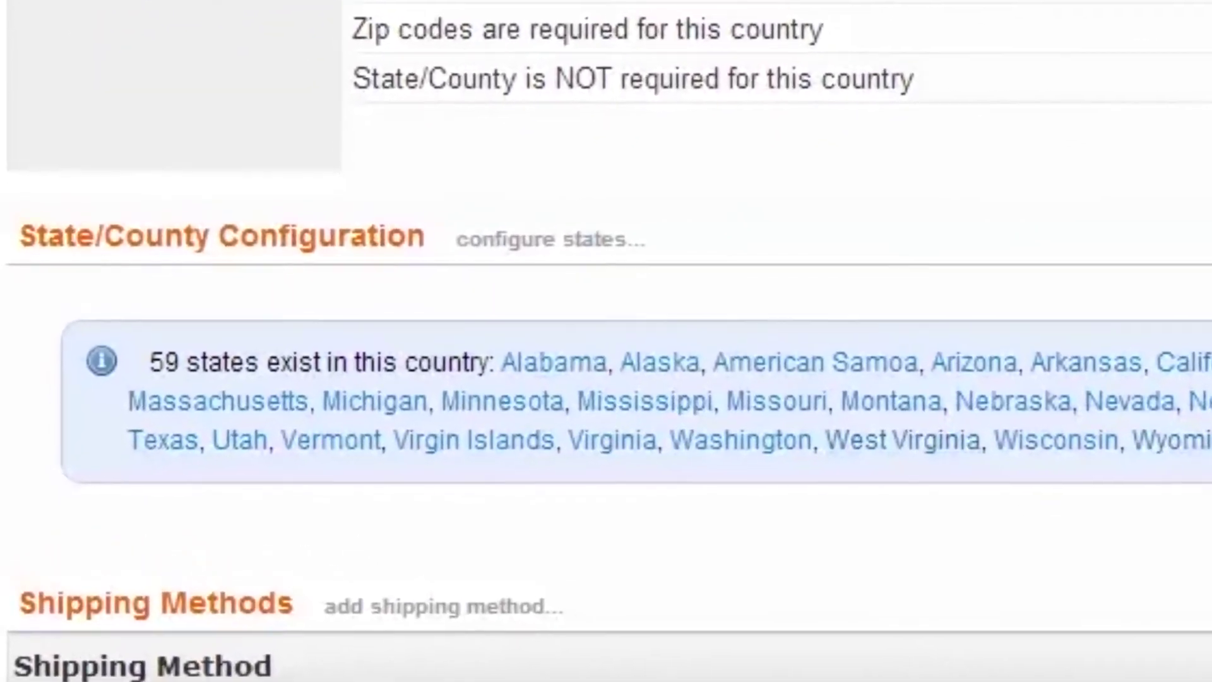
# Step: Highlight the US states list and territories like Micronesia and Northern Mariana Islands
pyautogui.moveTo(947, 445); pyautogui.dragTo(507, 397)
pyautogui.moveTo(814, 357); pyautogui.dragTo(179, 341)
pyautogui.click(523, 592)
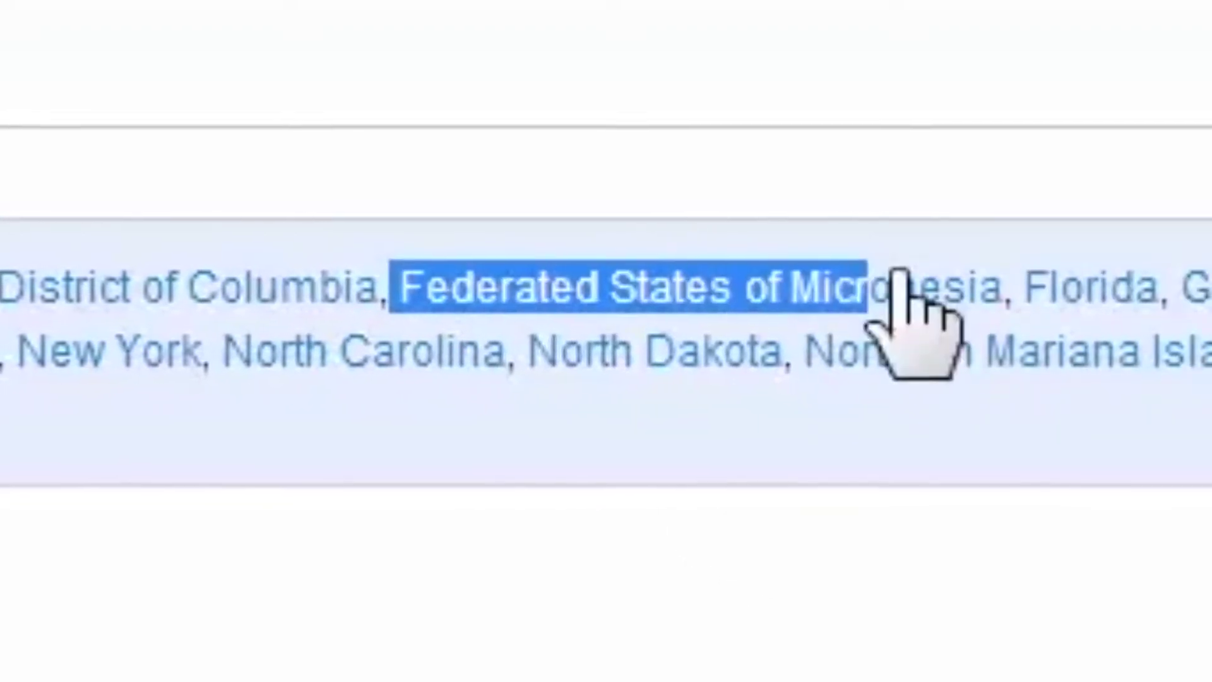
pyautogui.moveTo(898, 270); pyautogui.dragTo(1013, 290)
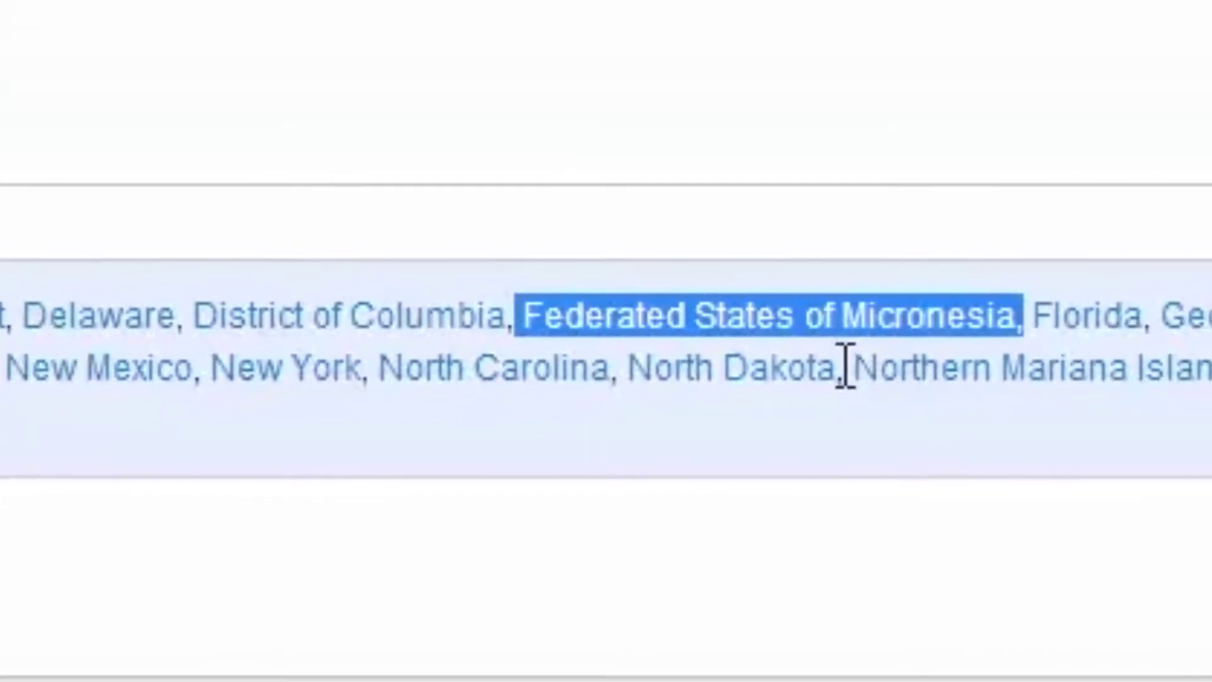
pyautogui.moveTo(846, 366); pyautogui.dragTo(1211, 370)
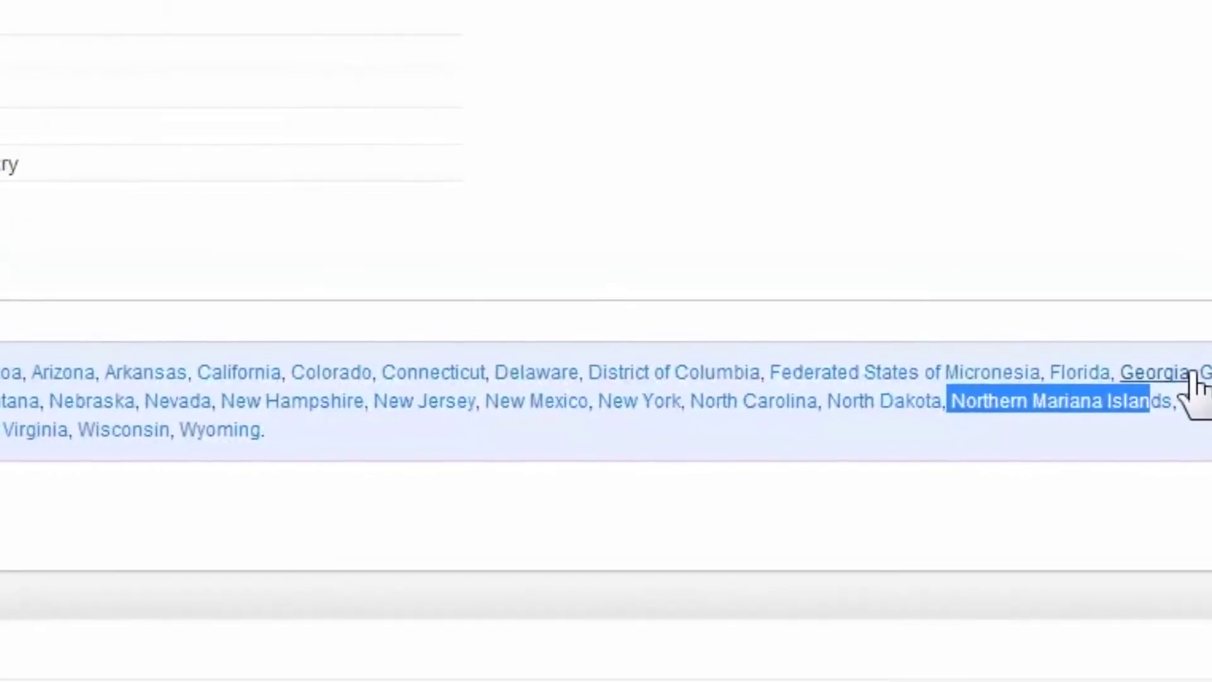
pyautogui.click(1101, 462)
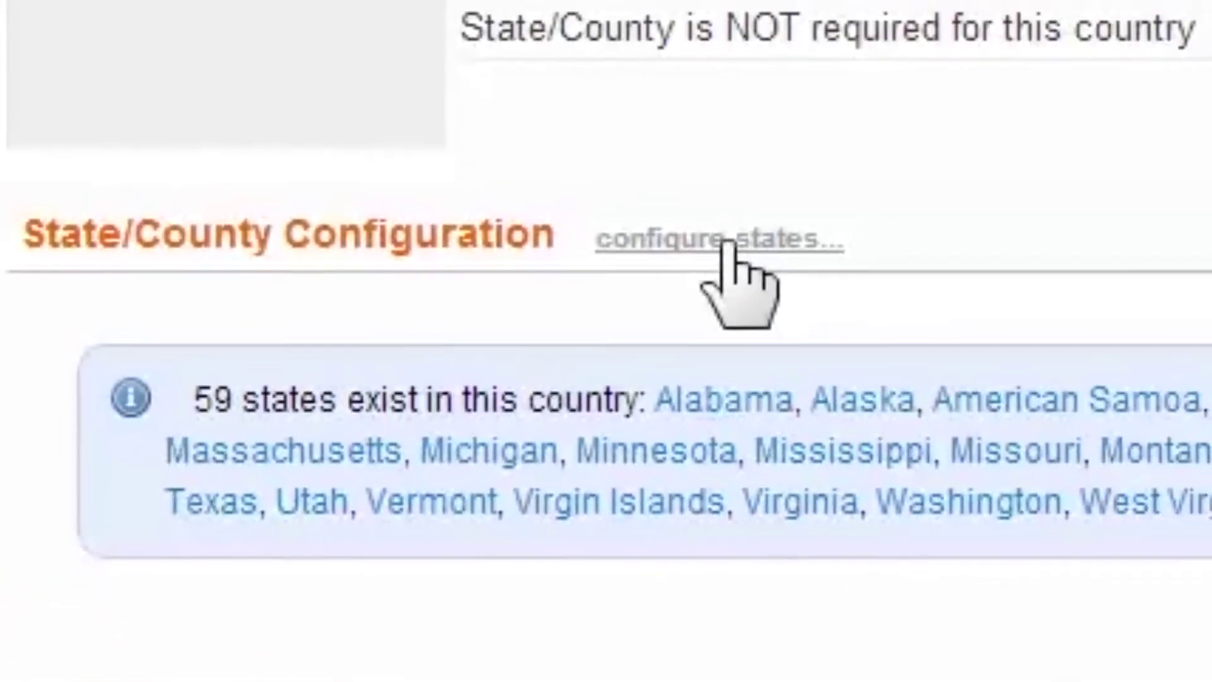
pyautogui.click(726, 243)
# Step: Tick American Samoa, Micronesia, Guam and Marshall Islands for removal
pyautogui.scroll(-5, 648, 297)
pyautogui.click(30, 7)
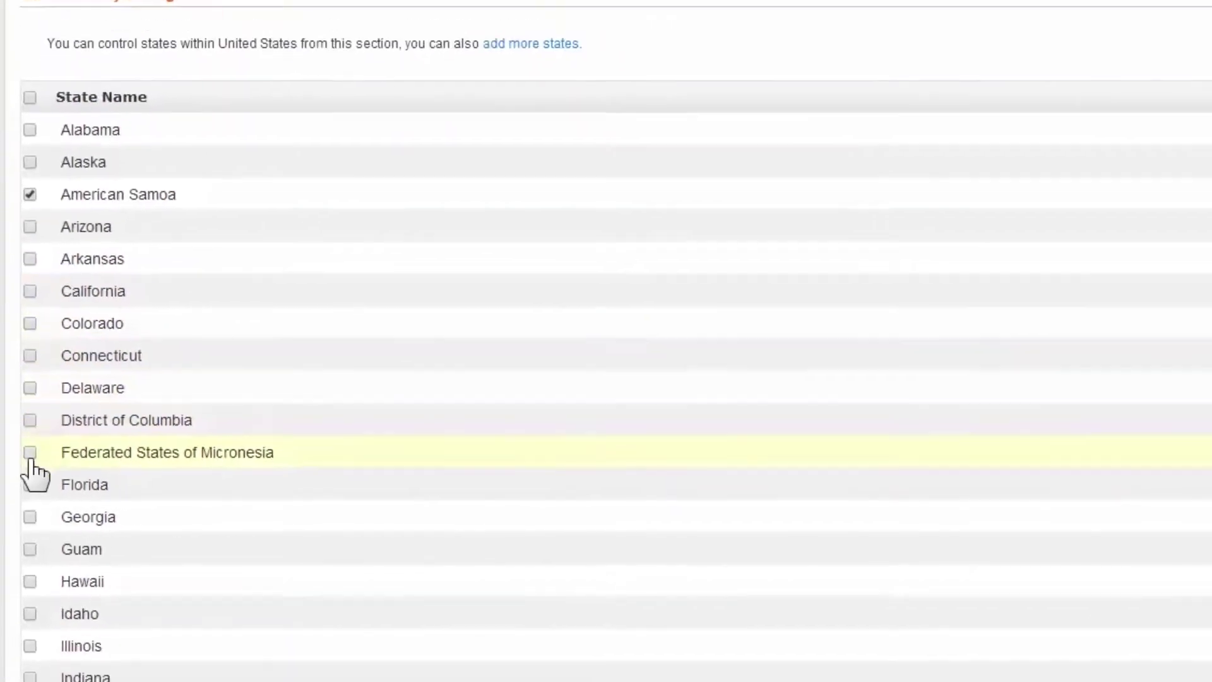
pyautogui.click(30, 405)
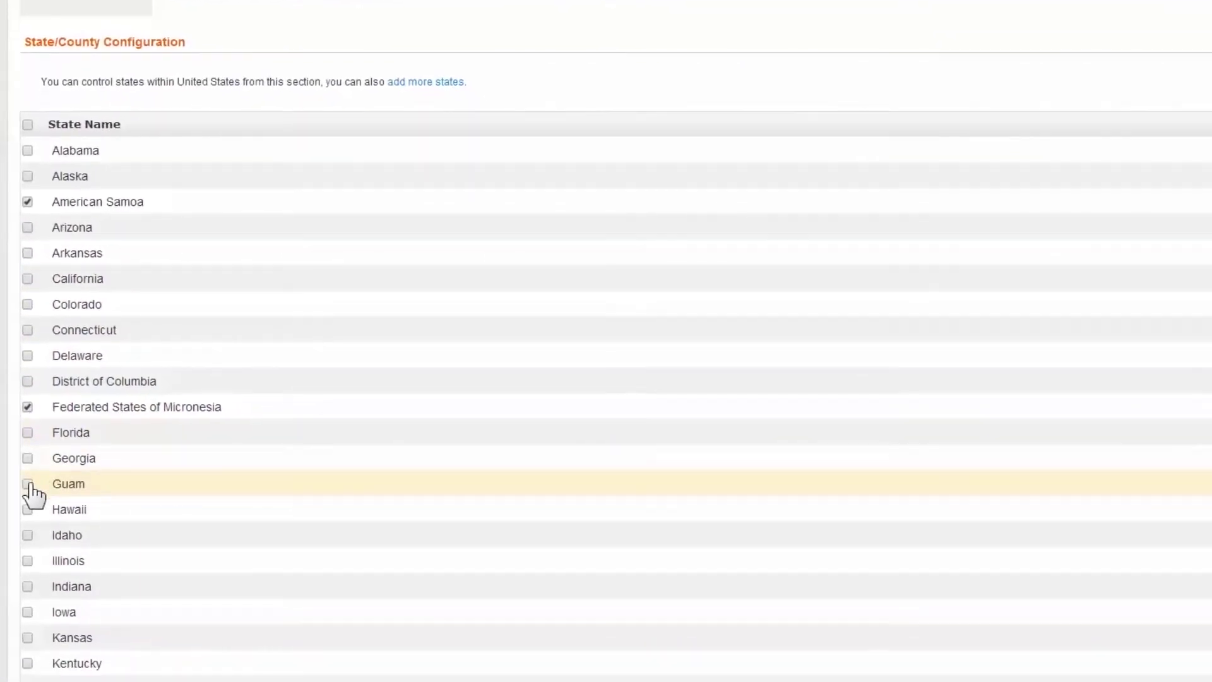
pyautogui.click(29, 520)
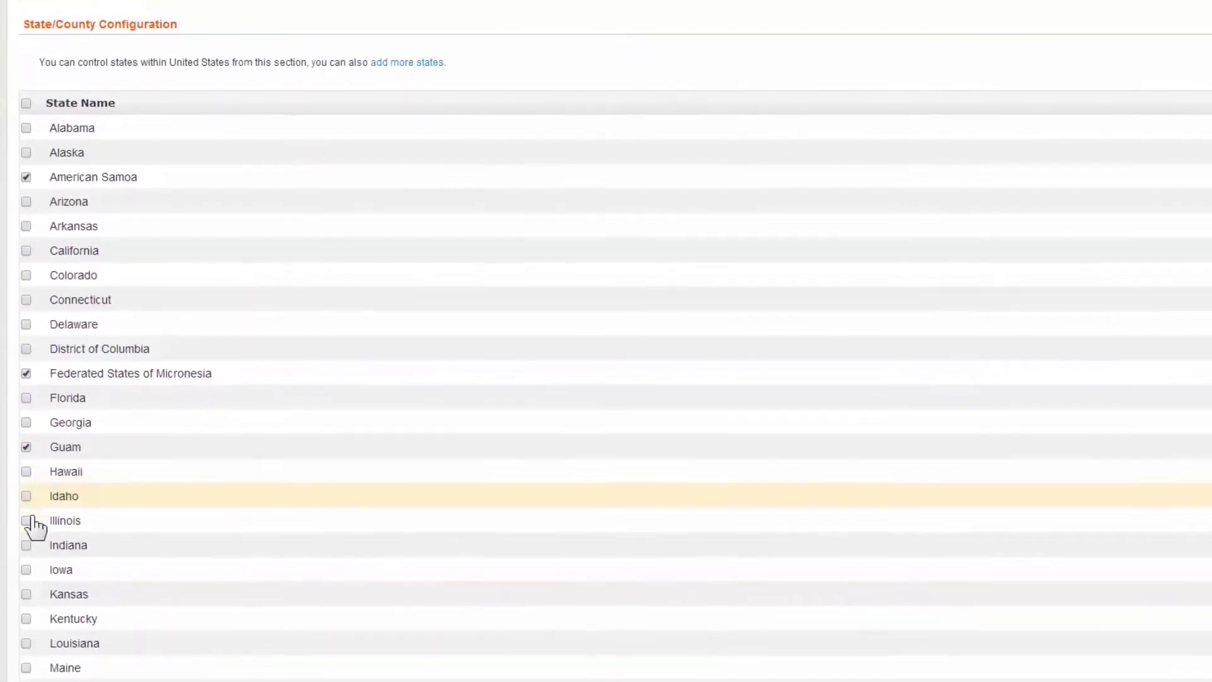
pyautogui.scroll(-1, 28, 631)
pyautogui.click(27, 653)
pyautogui.scroll(-8, 38, 650)
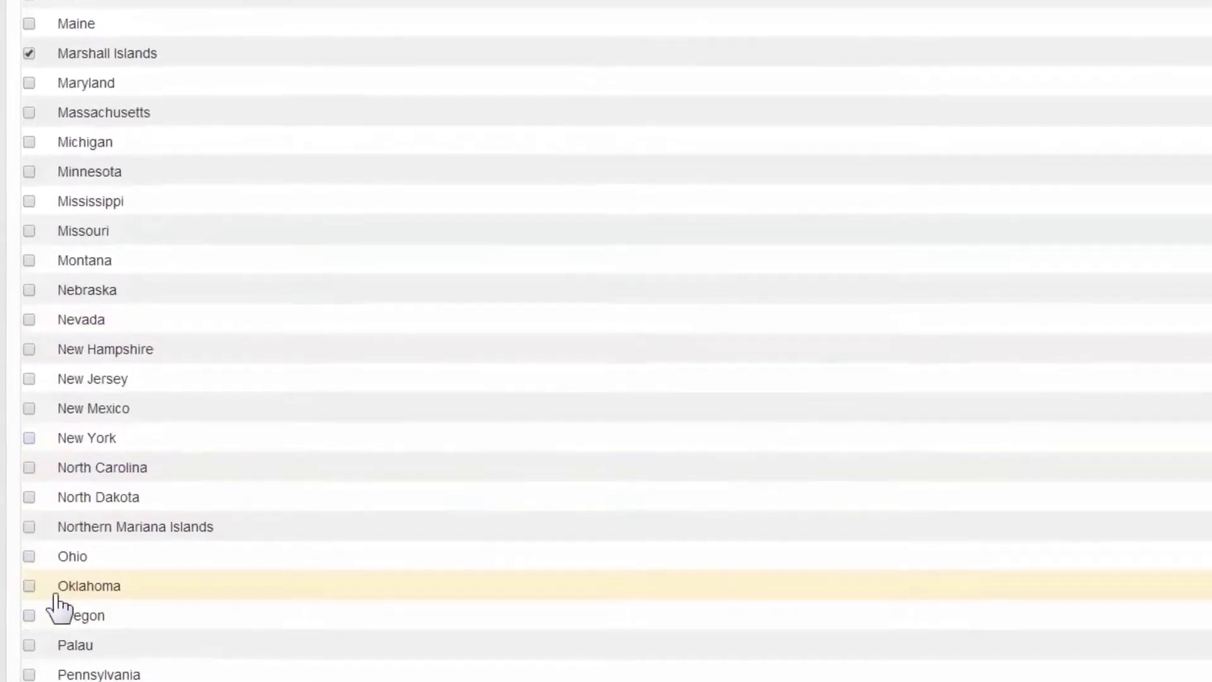
pyautogui.scroll(-5, 60, 606)
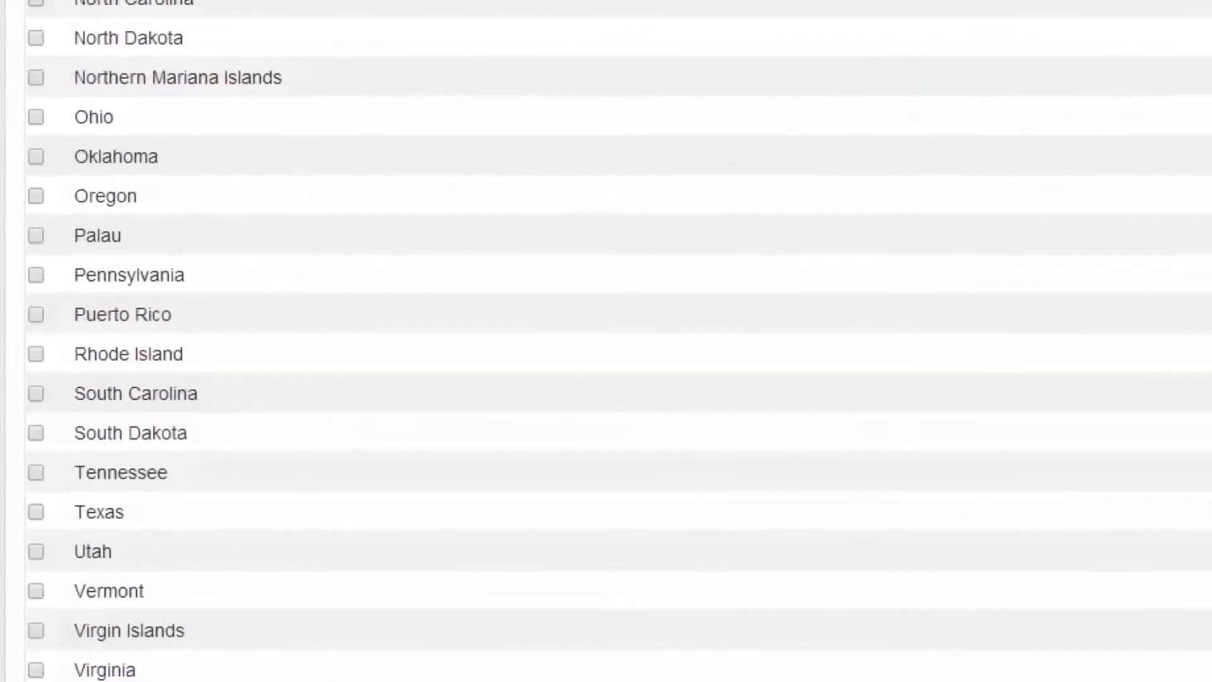
# Step: Tick Northern Mariana Islands, Palau, Puerto Rico and Virgin Islands, then delete the selected territories
pyautogui.click(36, 77)
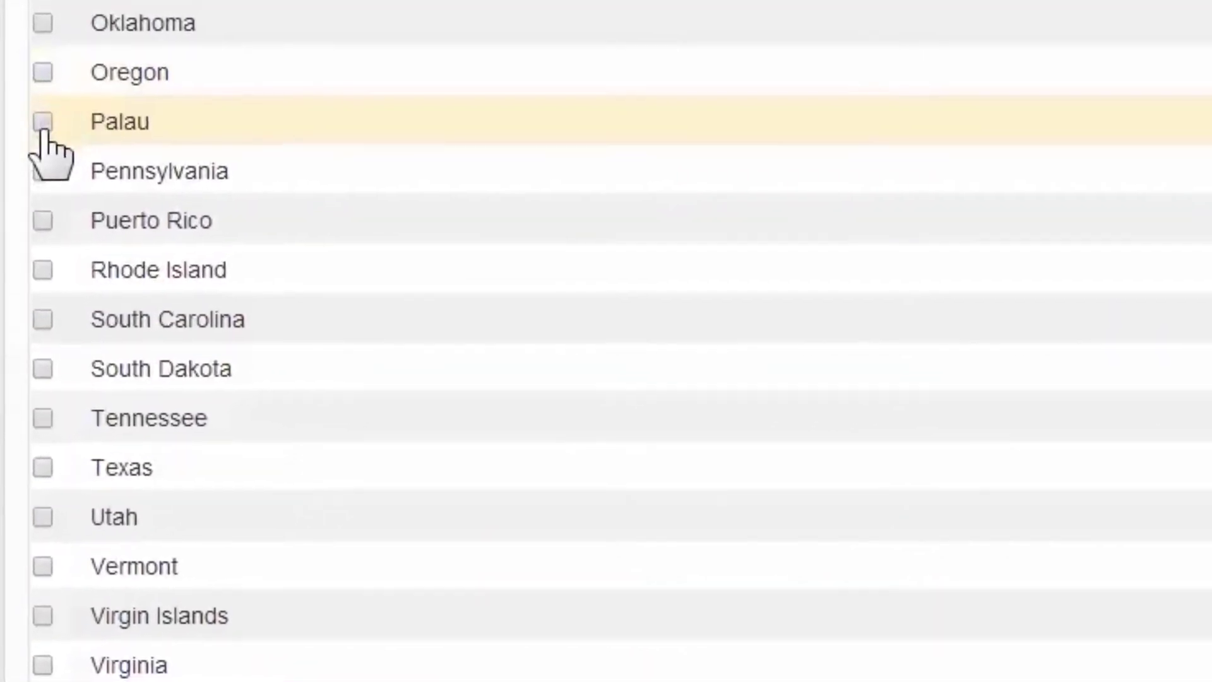
pyautogui.click(42, 124)
pyautogui.click(42, 221)
pyautogui.scroll(-5, 140, 296)
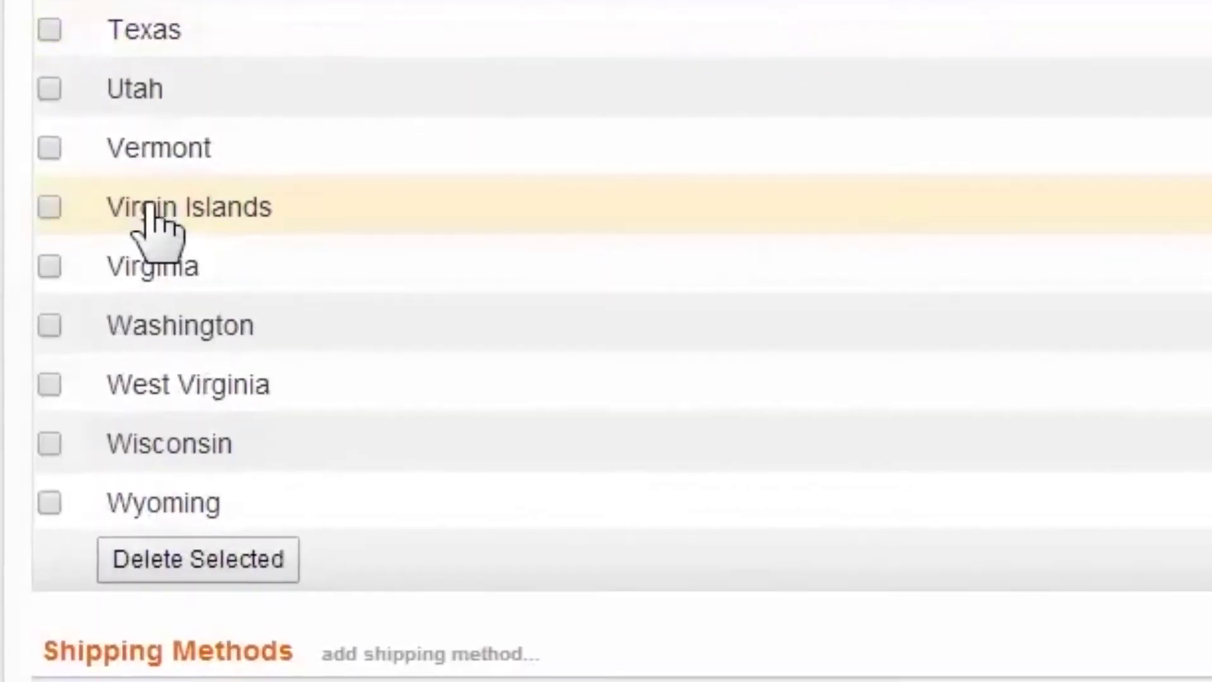
pyautogui.click(50, 209)
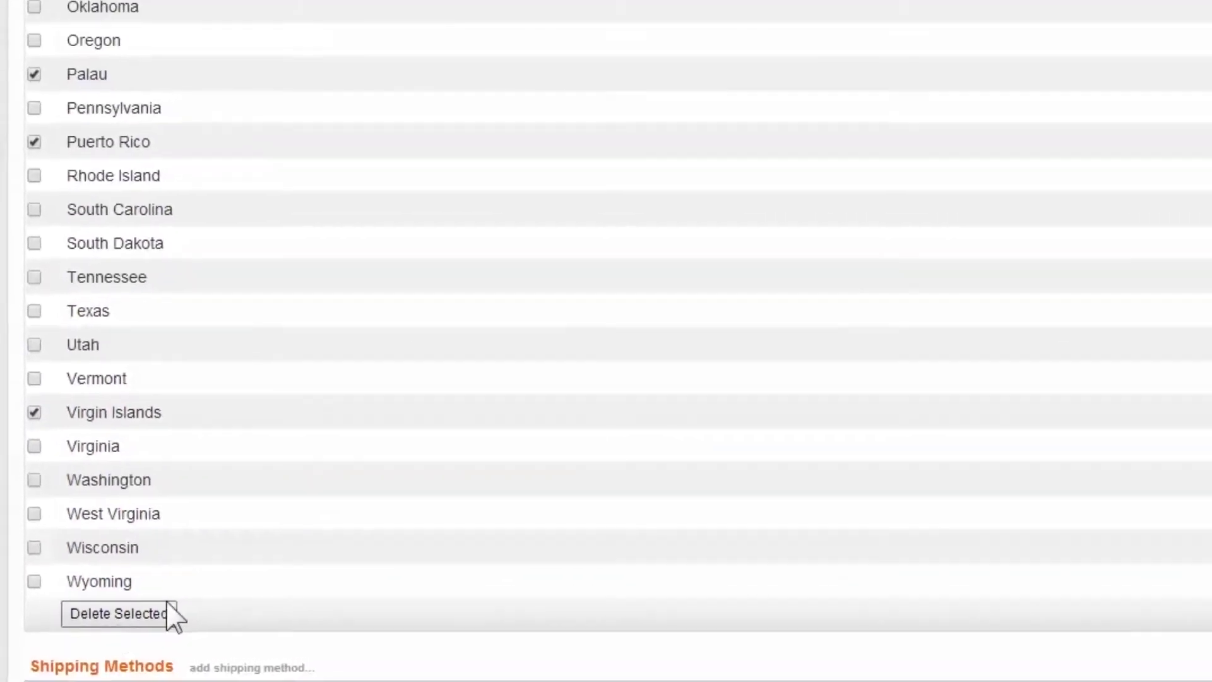
pyautogui.click(190, 577)
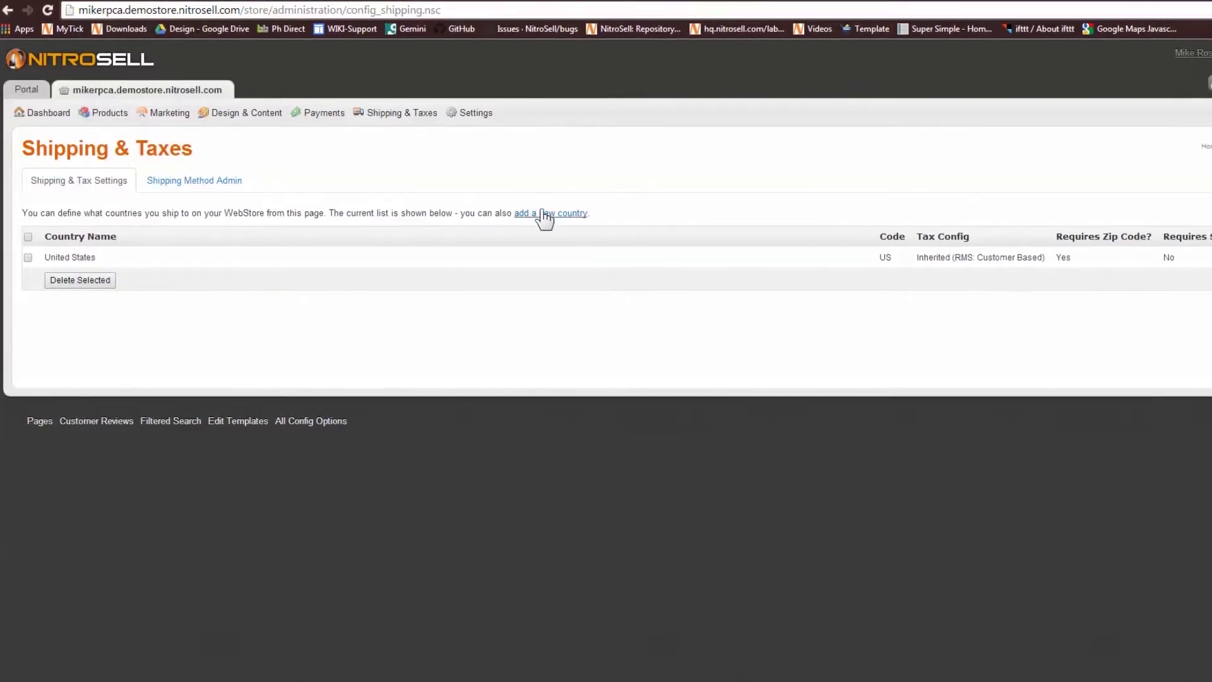
# Step: Add Italy as a shipping country and view its configuration page
pyautogui.click(548, 214)
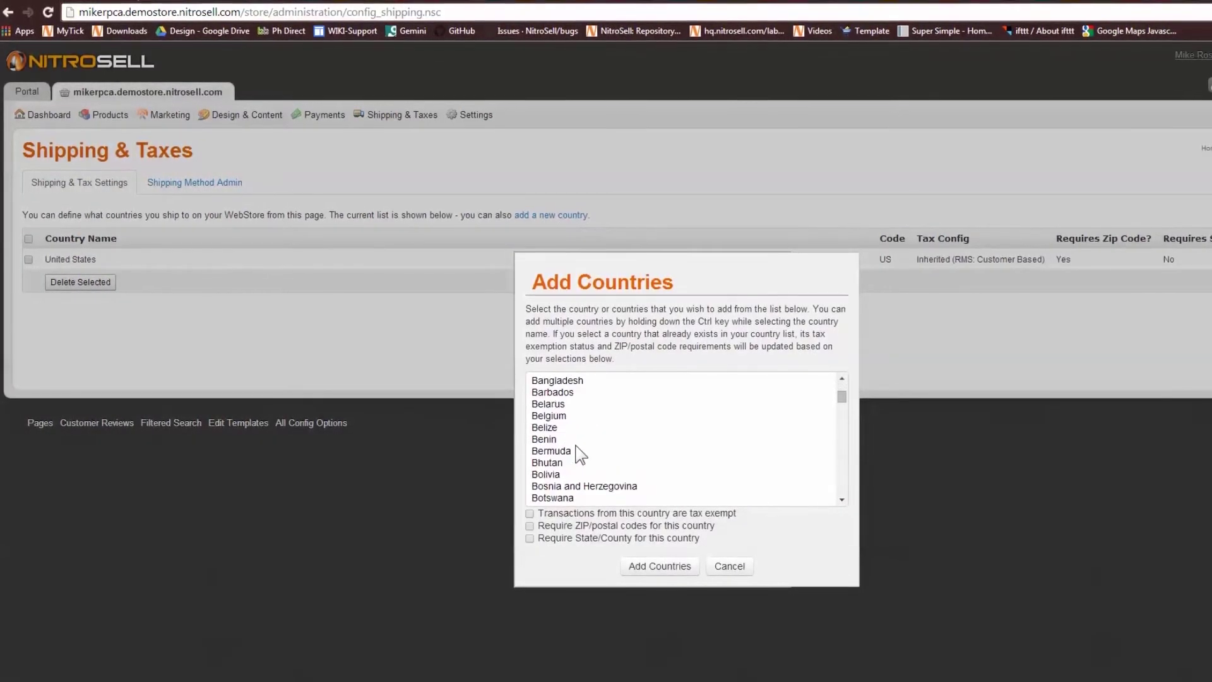
pyautogui.scroll(-2, 573, 444)
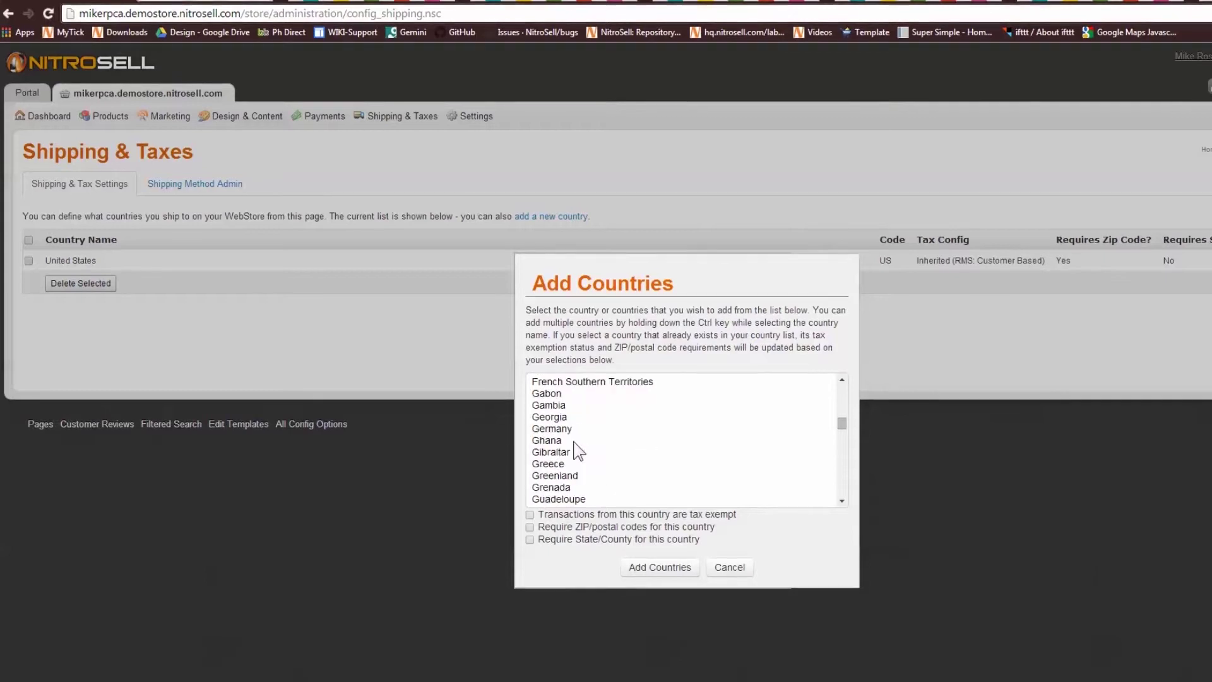
pyautogui.click(540, 441)
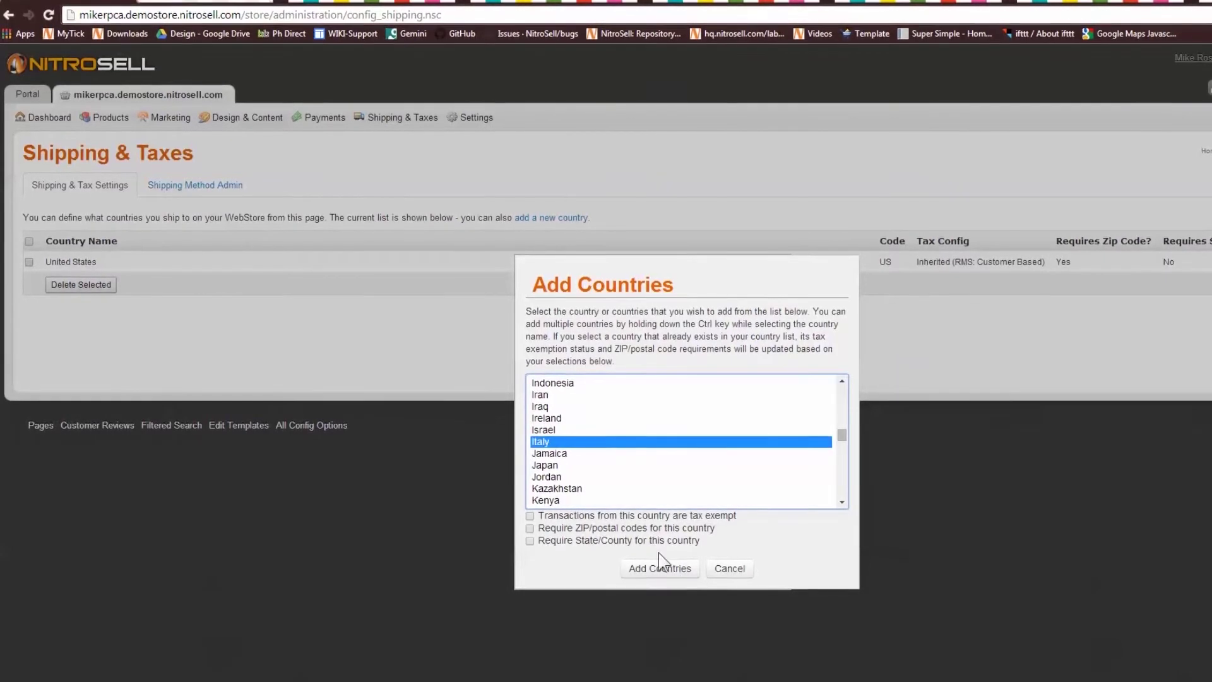
pyautogui.click(672, 568)
pyautogui.click(50, 284)
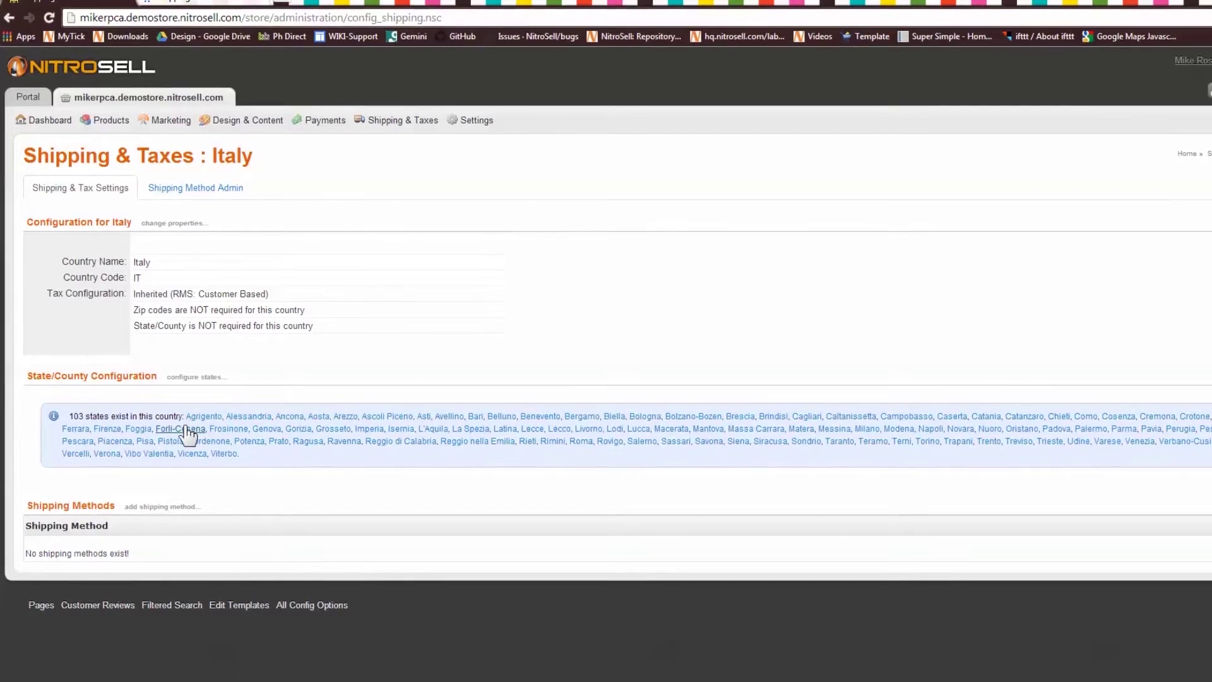
# Step: Delete Italy from the shipping countries and return to the United States configuration
pyautogui.moveTo(397, 121)
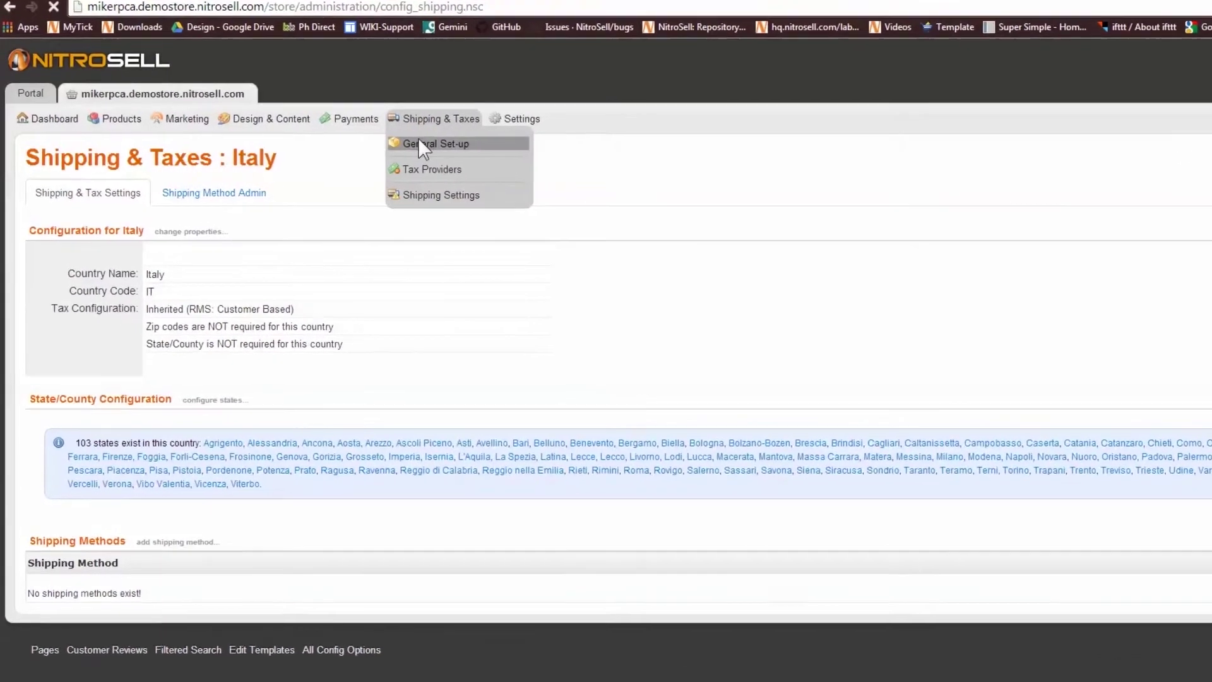
pyautogui.click(414, 140)
pyautogui.click(38, 330)
pyautogui.click(74, 361)
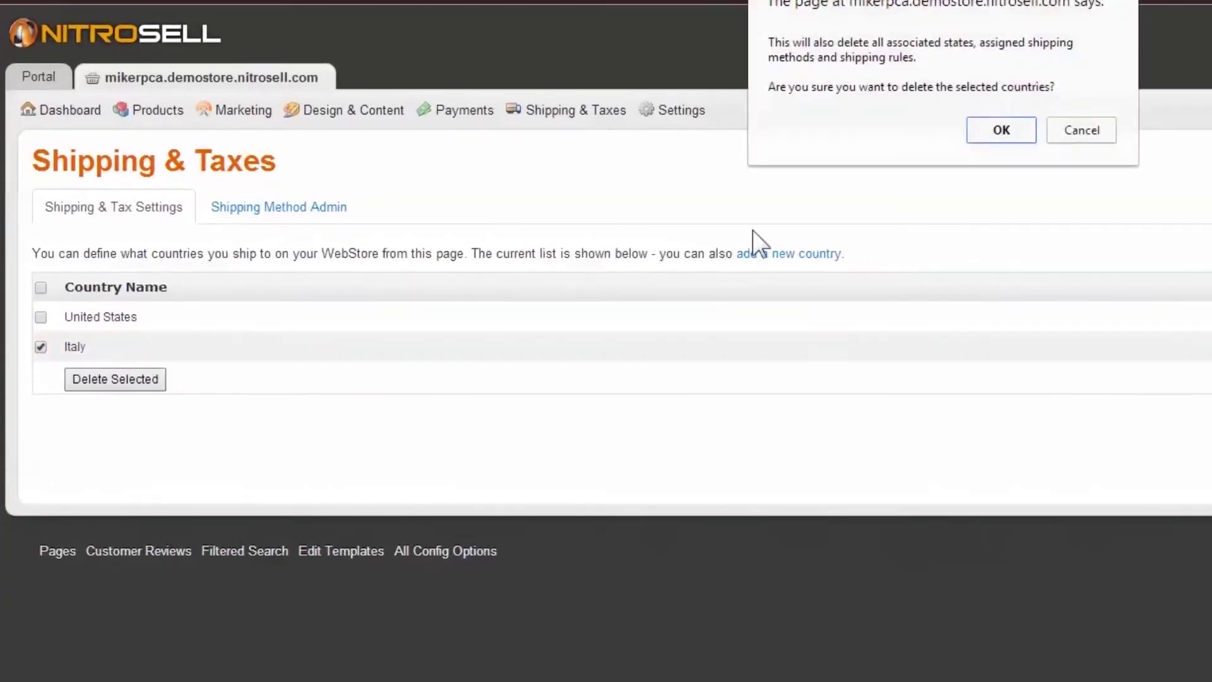
pyautogui.click(919, 132)
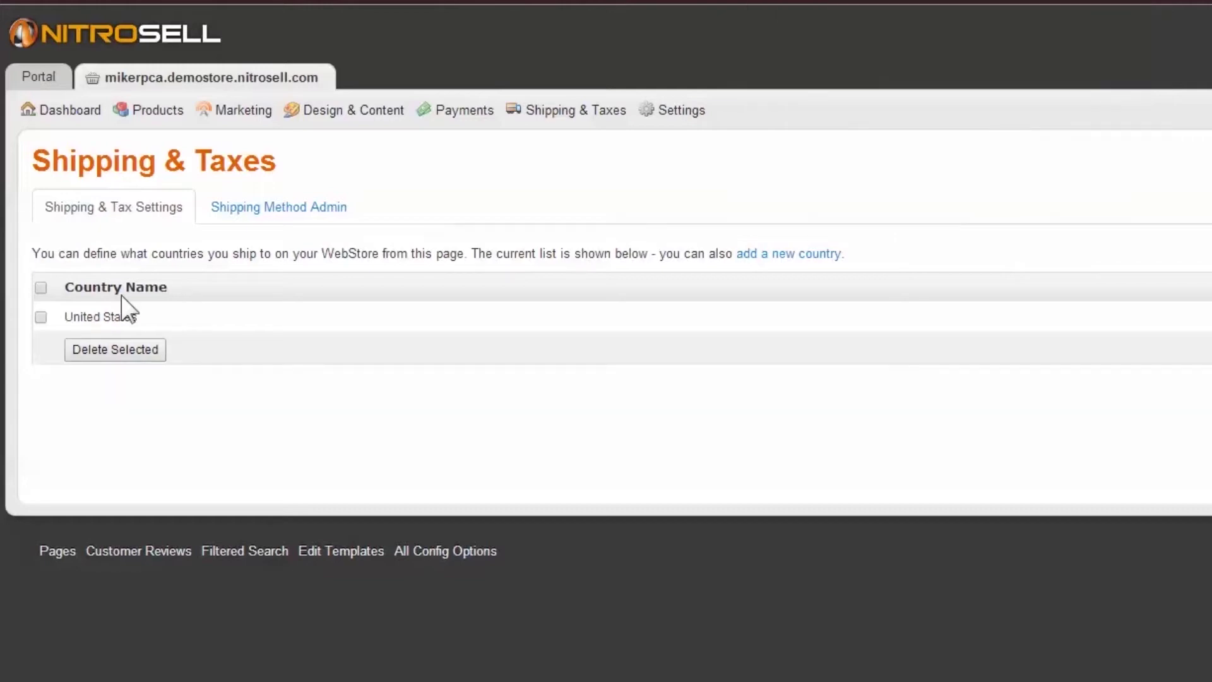
pyautogui.click(83, 317)
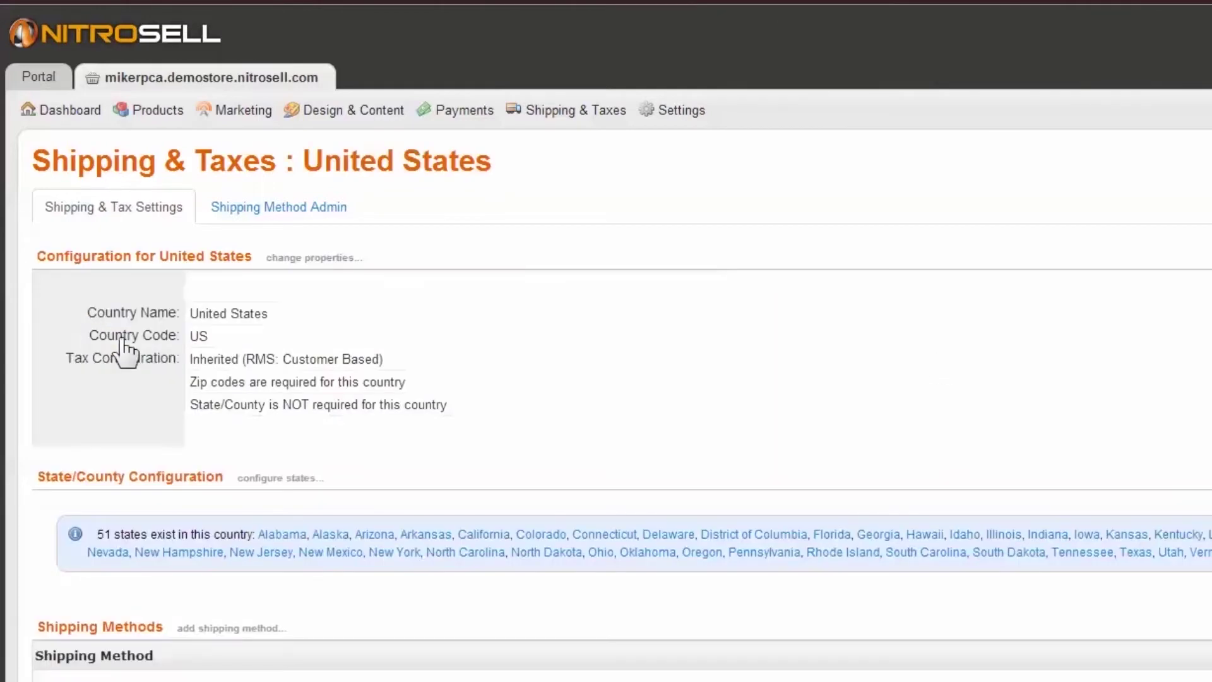
# Step: Highlight the 51-state count and the note that no shipping methods exist
pyautogui.moveTo(96, 534); pyautogui.dragTo(140, 537)
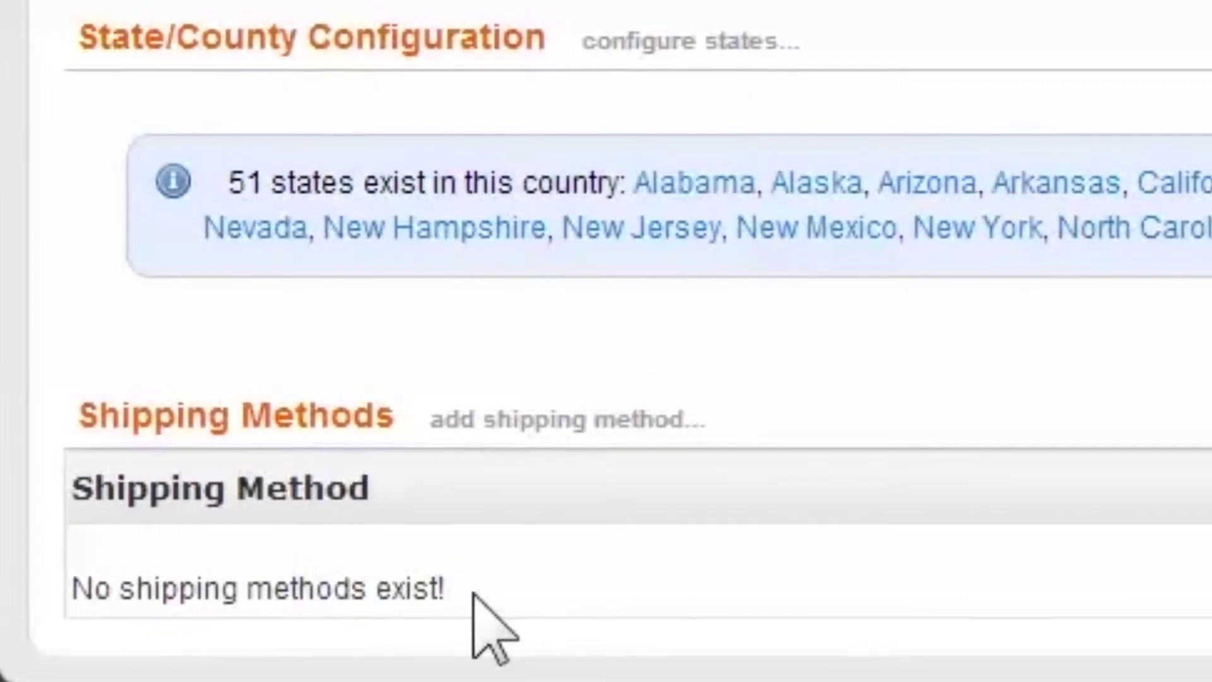
pyautogui.moveTo(196, 681); pyautogui.dragTo(50, 681)
pyautogui.moveTo(108, 594); pyautogui.dragTo(65, 596)
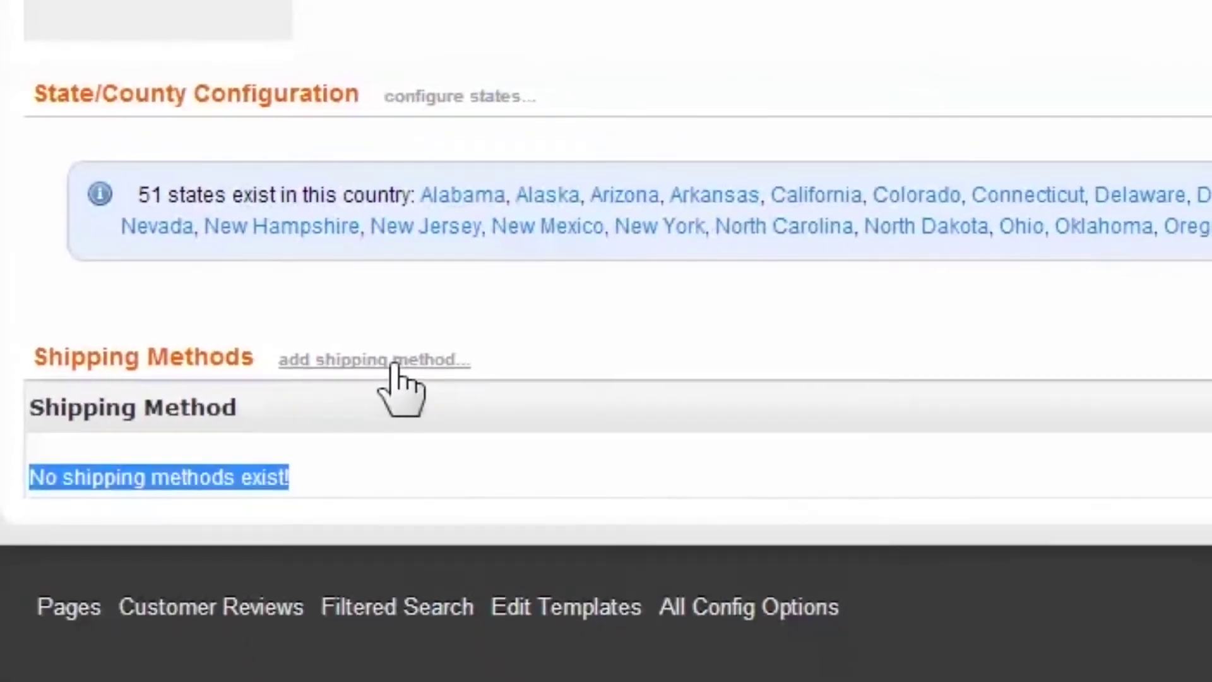
# Step: Choose USPS - Priority as a new shipping method available to the entire country
pyautogui.click(582, 417)
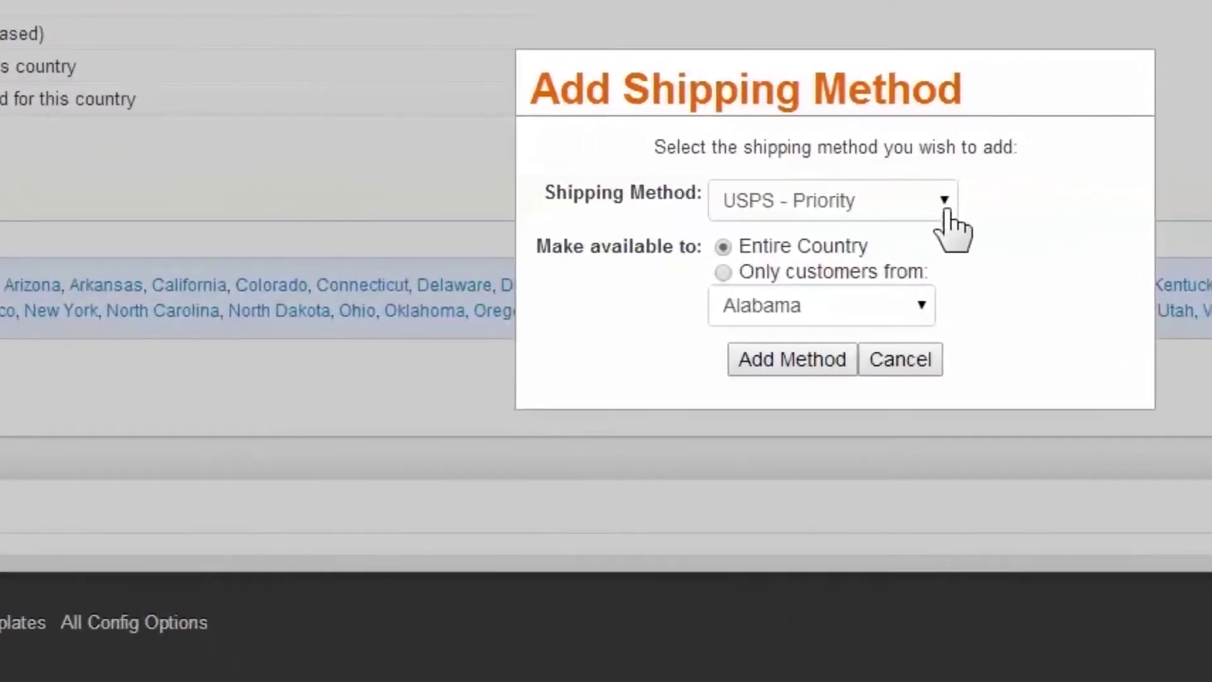
pyautogui.click(1029, 156)
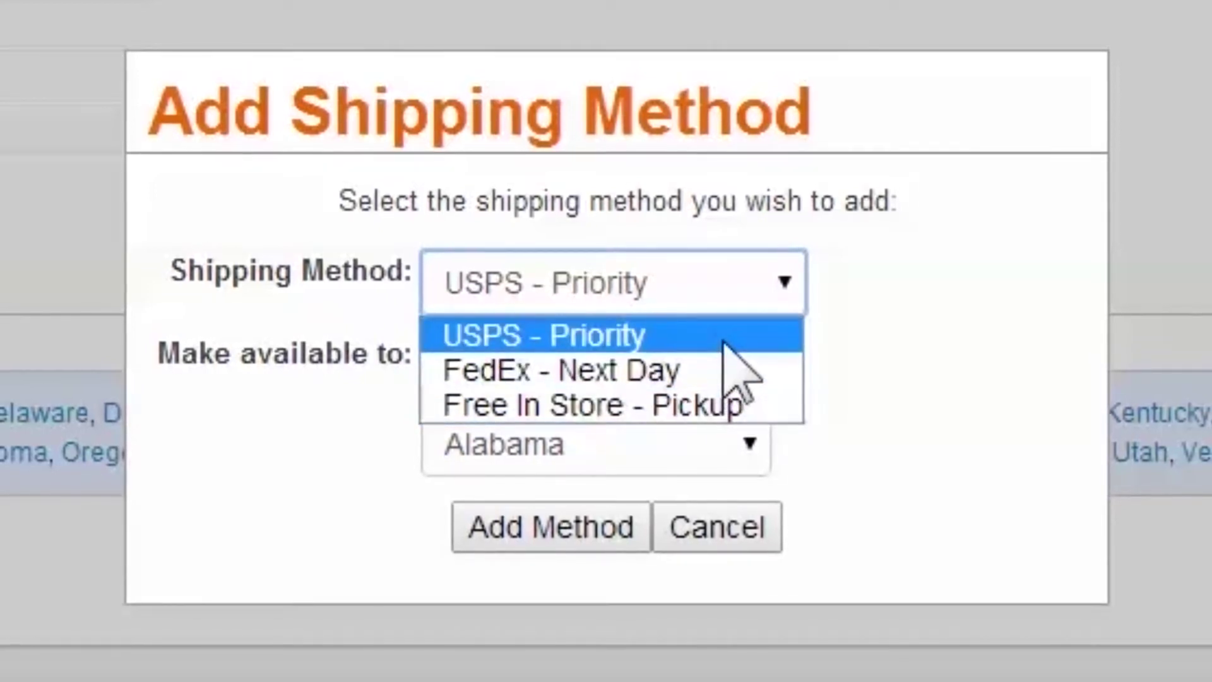
pyautogui.click(724, 342)
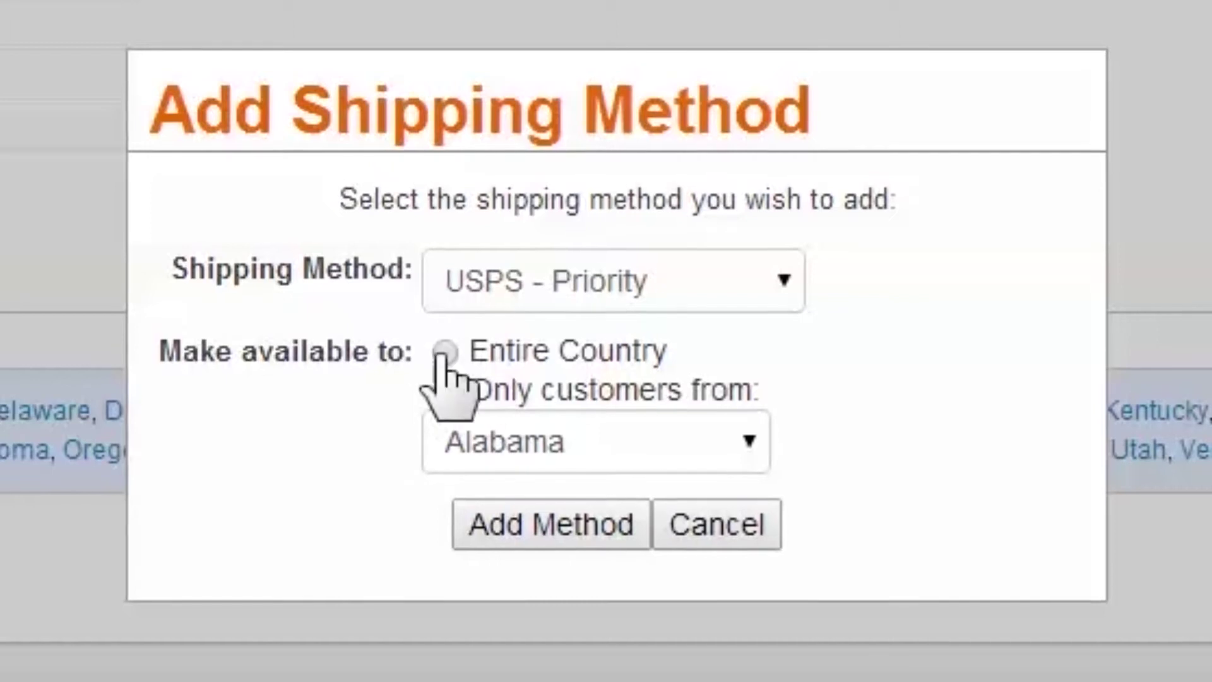
pyautogui.click(445, 390)
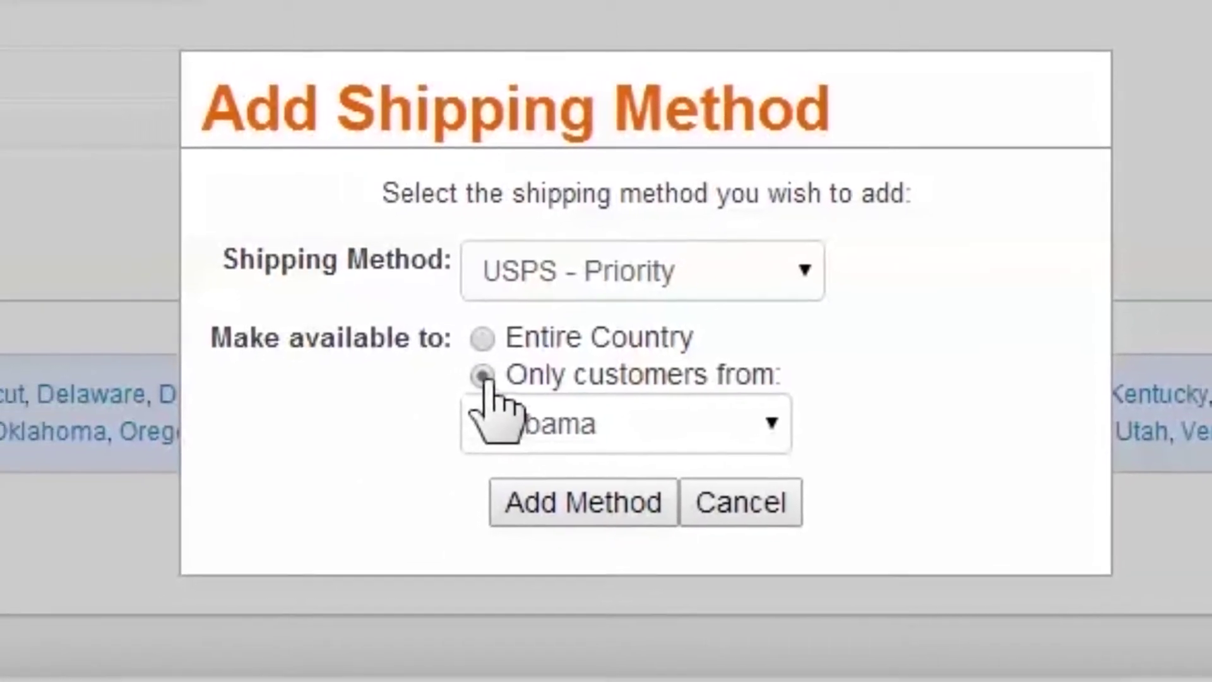
pyautogui.click(746, 442)
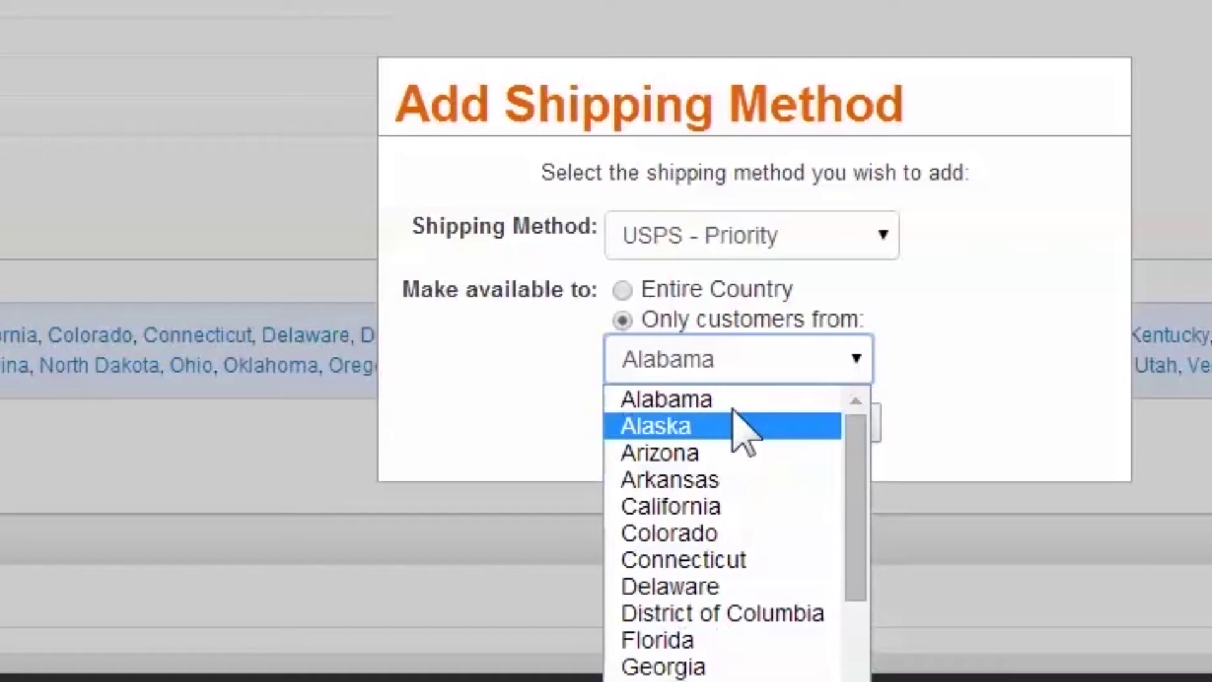
pyautogui.click(622, 290)
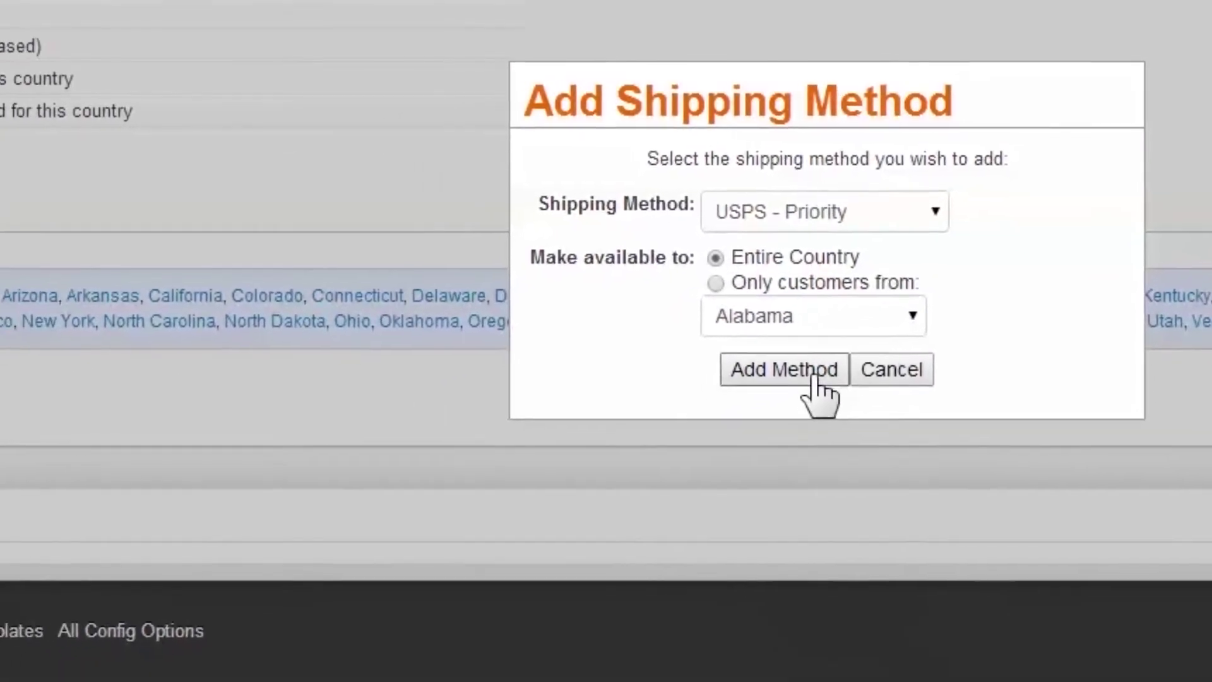
# Step: Confirm USPS - Priority and expand its details showing weight-based pricing up to 100000
pyautogui.click(814, 377)
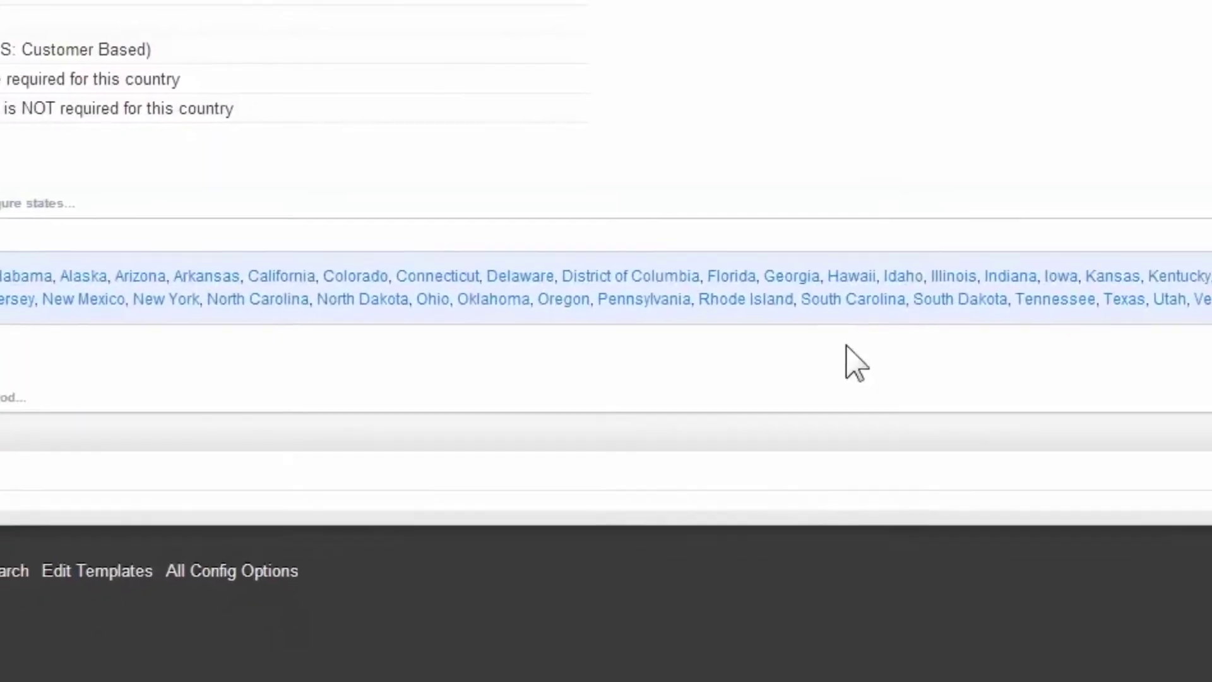
pyautogui.click(3, 435)
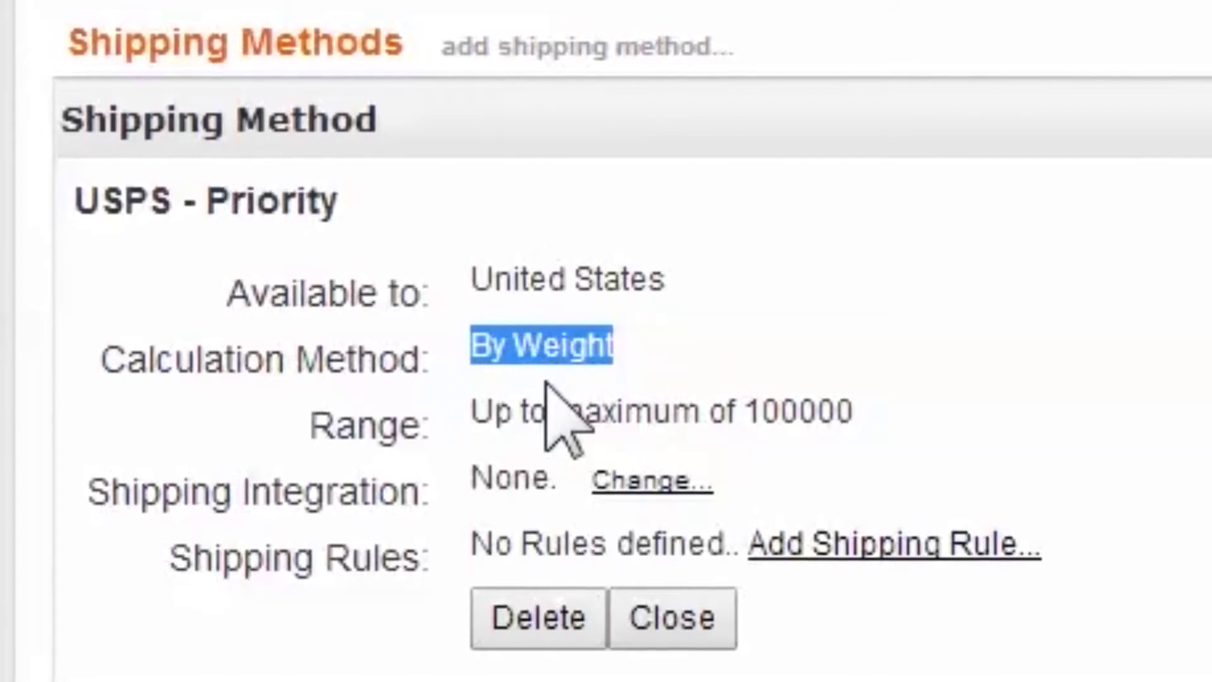
pyautogui.moveTo(882, 418); pyautogui.dragTo(644, 431)
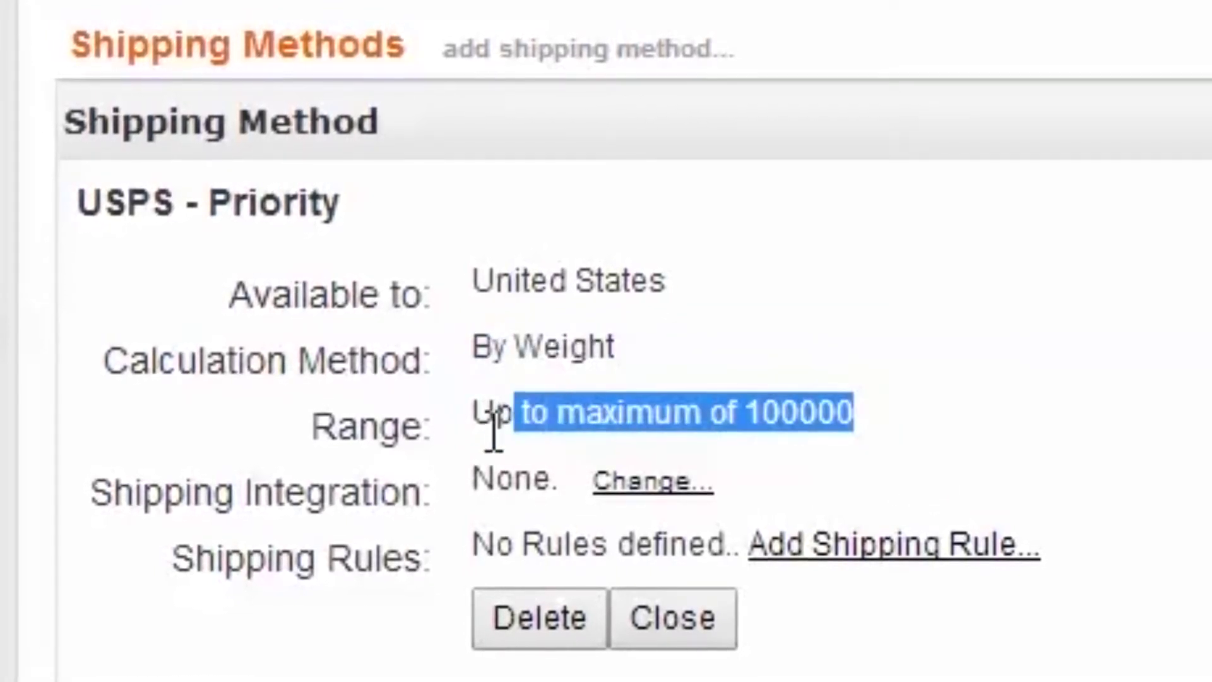
pyautogui.click(318, 633)
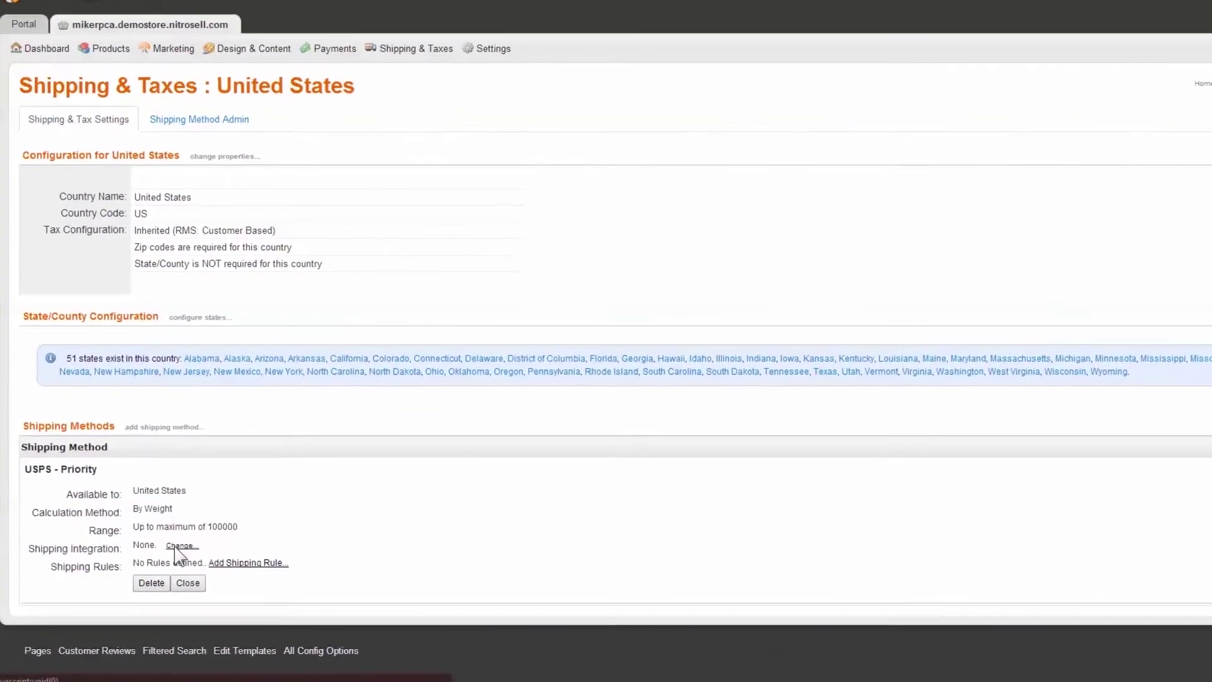
# Step: Set USPS - Priority's shipping integration to USPS domestic rates with the Priority (Regular parcel) service
pyautogui.click(160, 562)
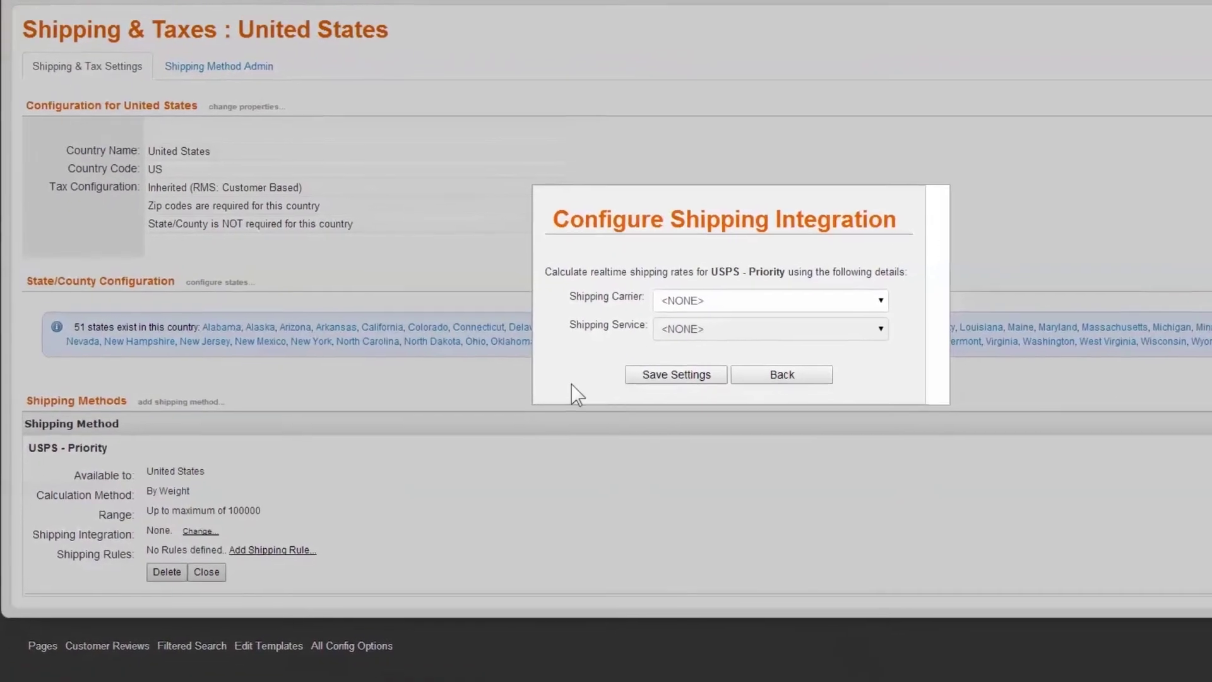
pyautogui.click(843, 277)
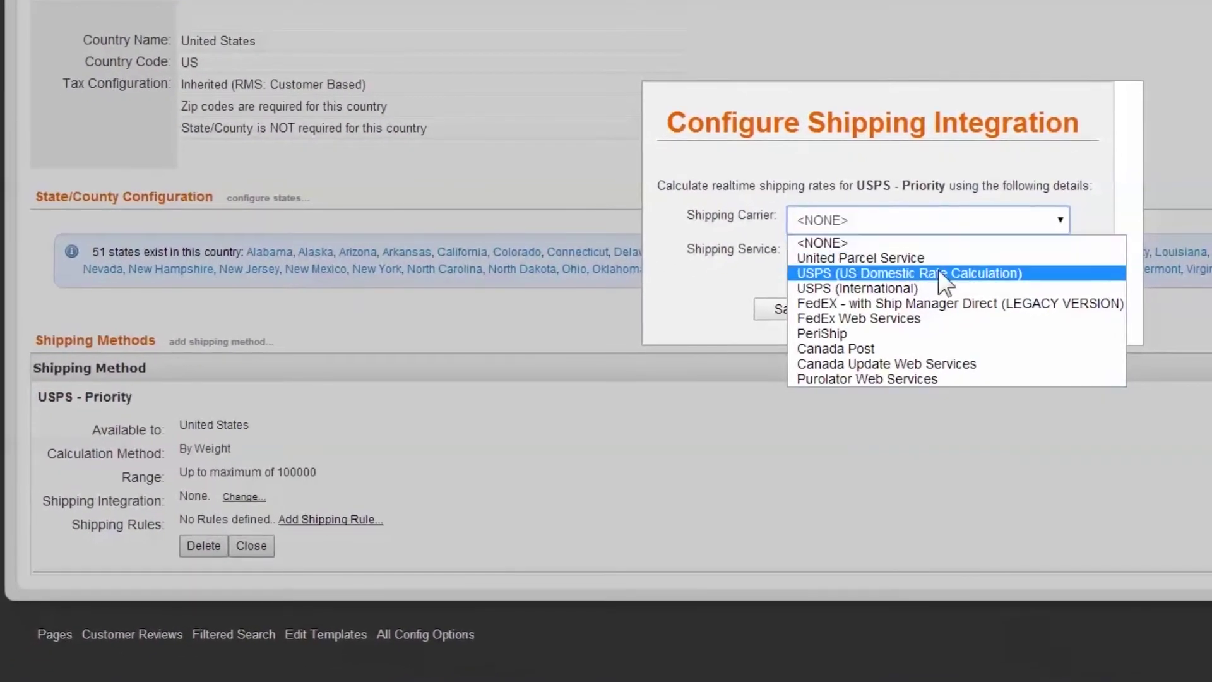
pyautogui.click(780, 319)
pyautogui.click(884, 261)
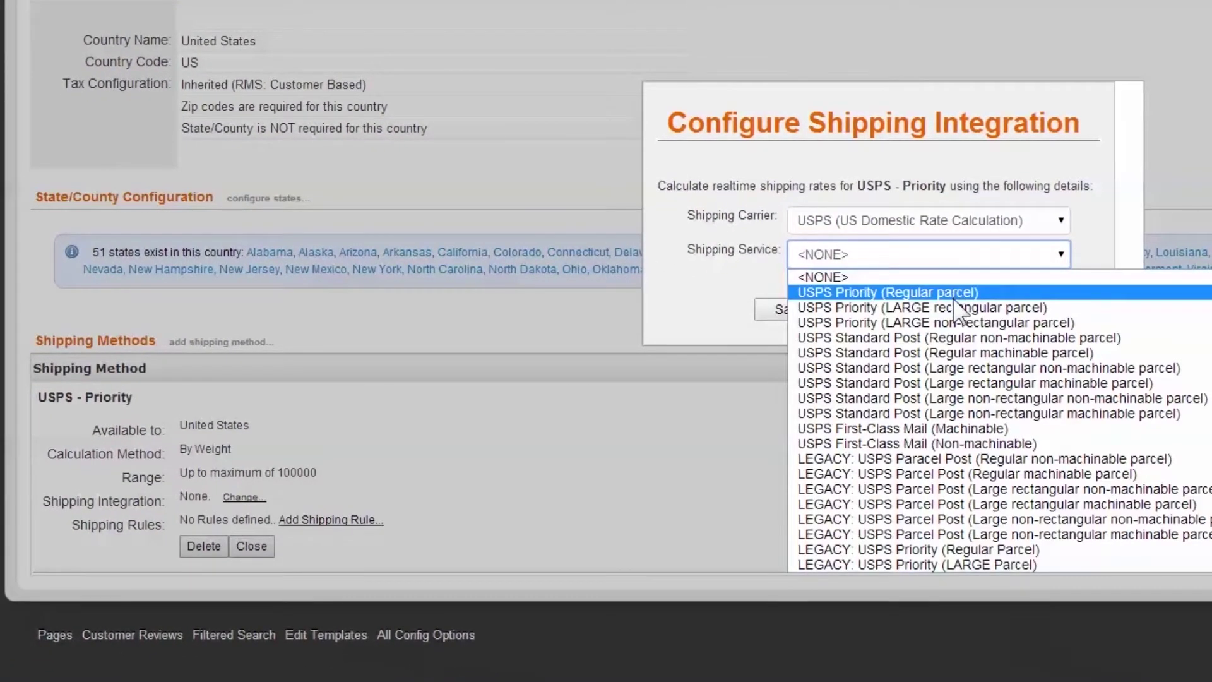
pyautogui.click(839, 287)
pyautogui.click(824, 311)
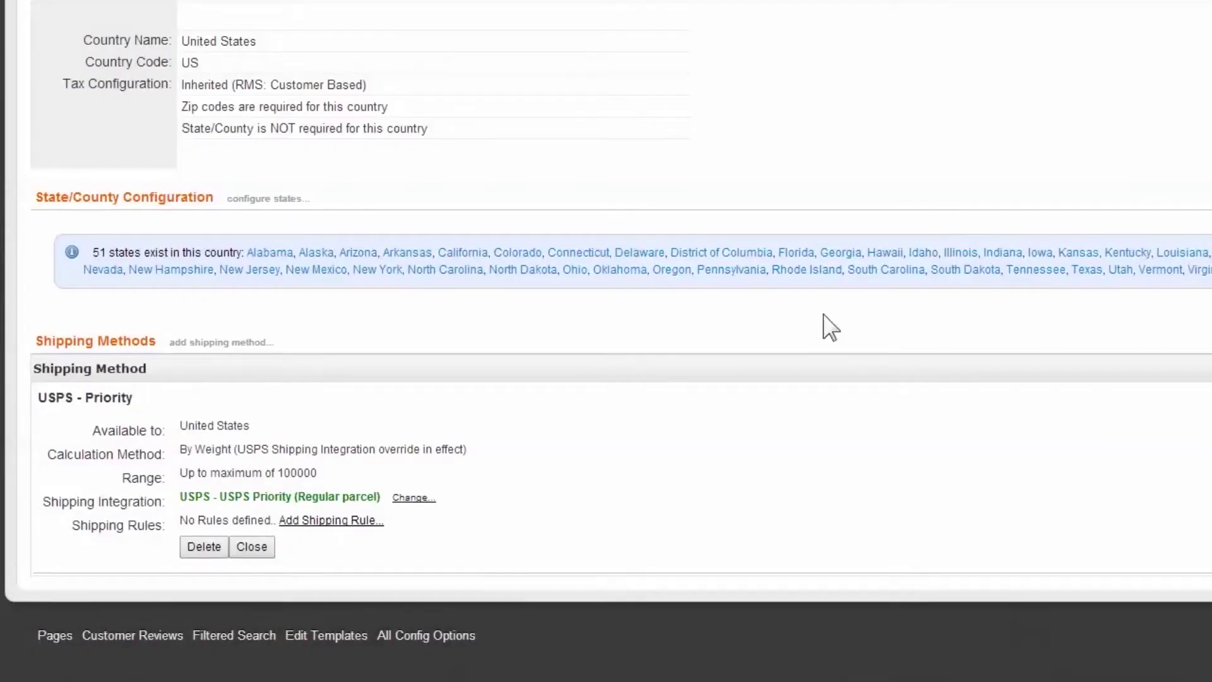
# Step: Reopen the integration settings to review the carrier list, closing them without changes
pyautogui.click(413, 499)
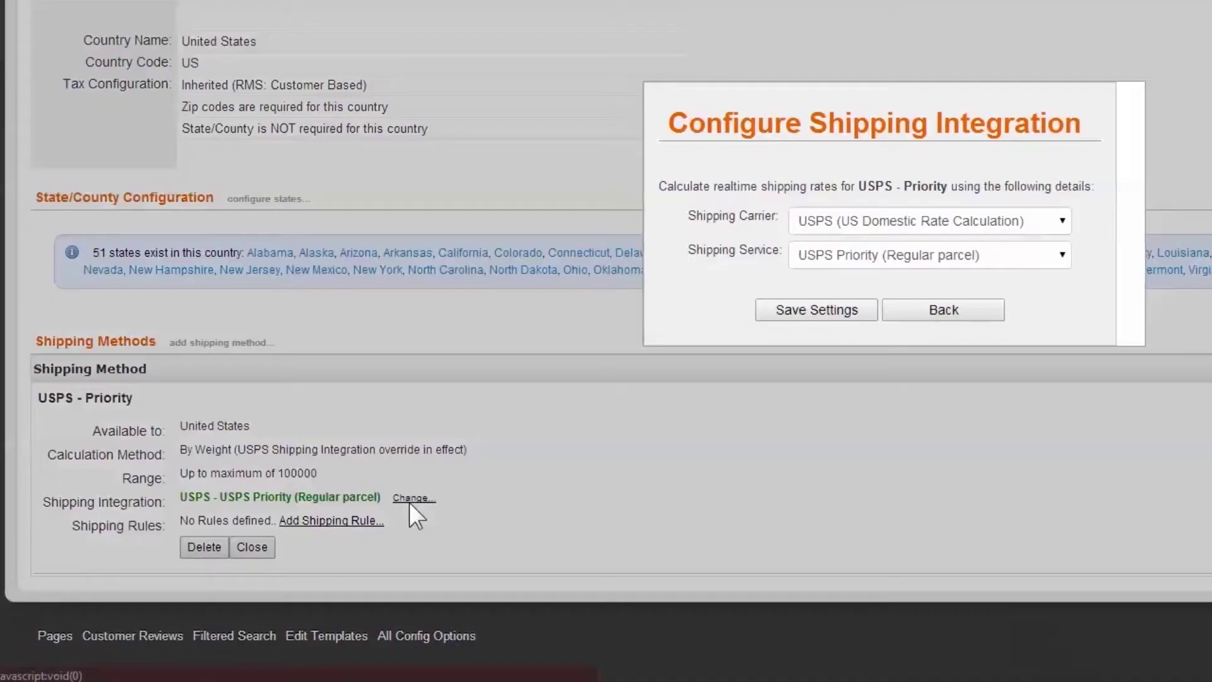
pyautogui.click(932, 229)
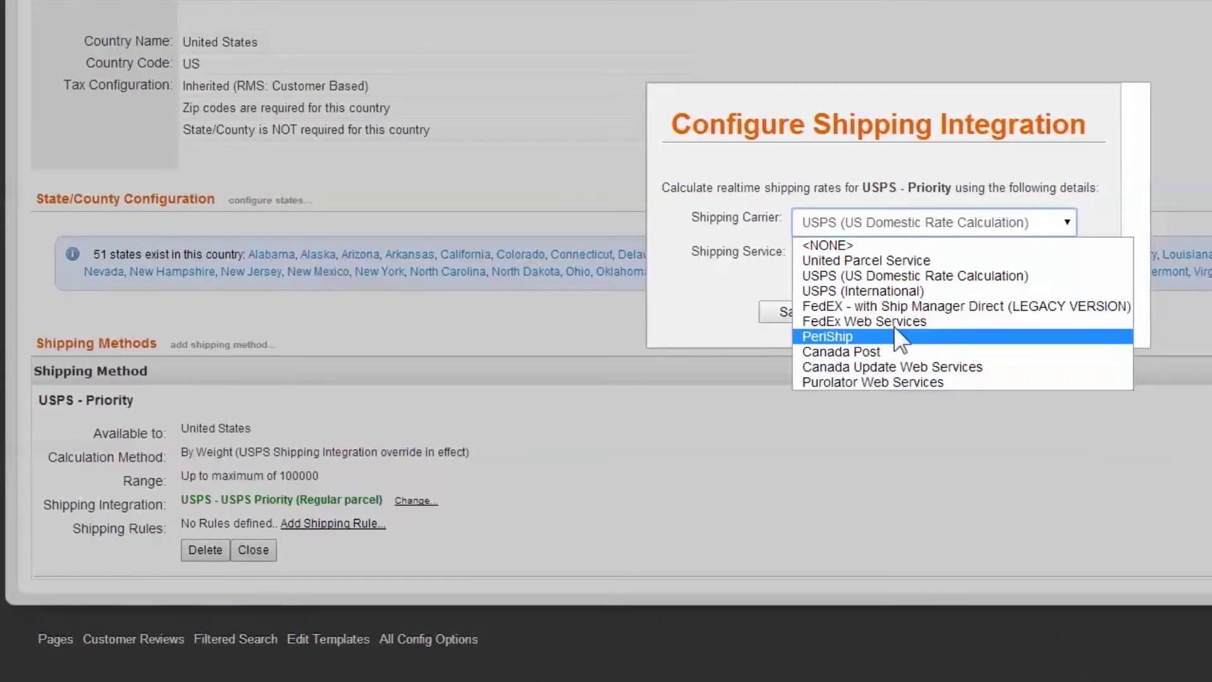
pyautogui.click(992, 122)
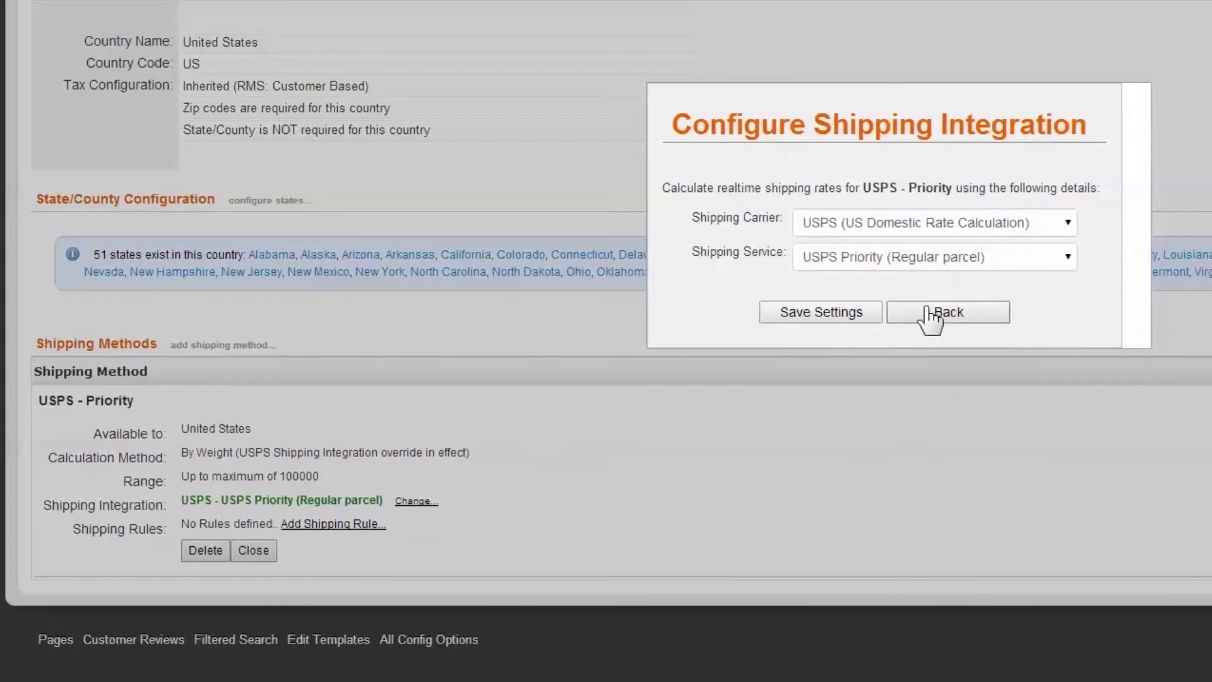
pyautogui.click(948, 313)
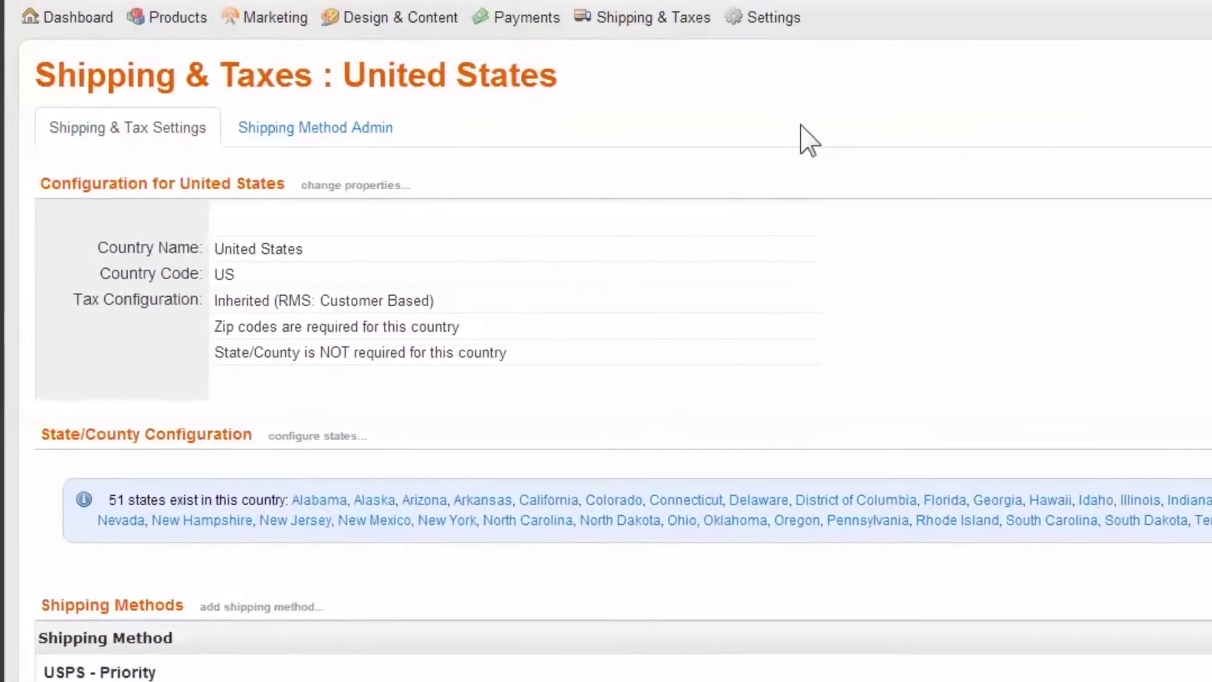
pyautogui.moveTo(796, 55)
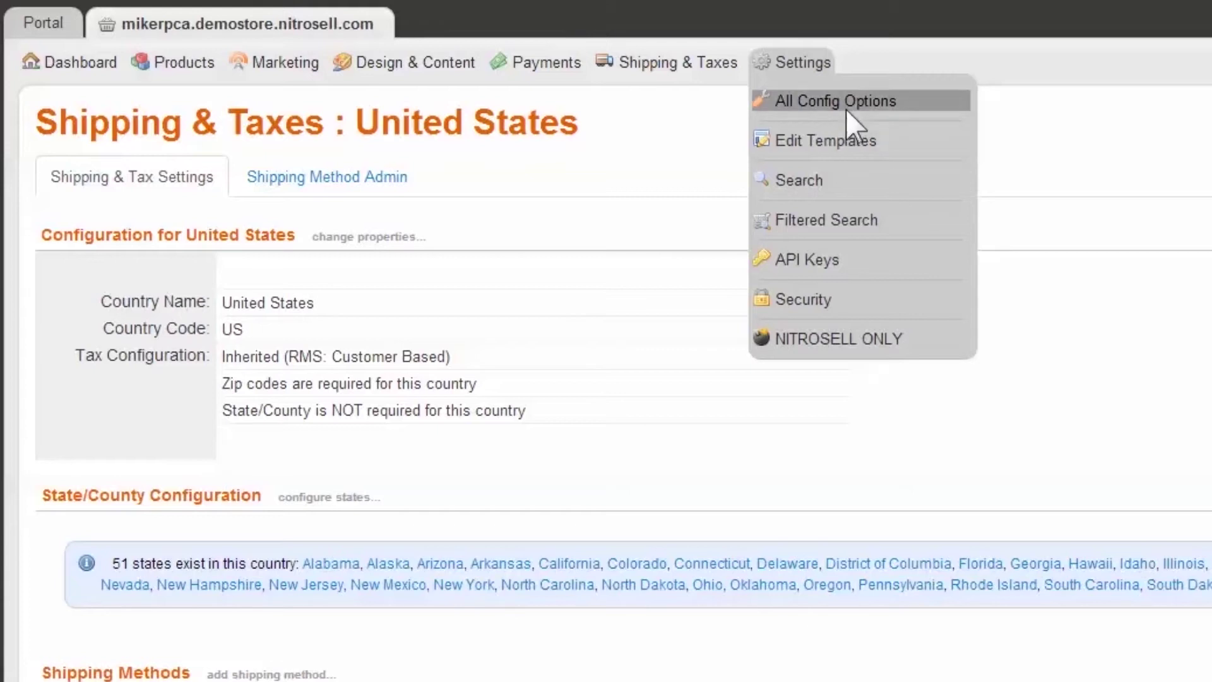
# Step: Filter all config options for 'ups' and then 'fed', then return to the shipping countries list
pyautogui.click(845, 109)
pyautogui.write('up')
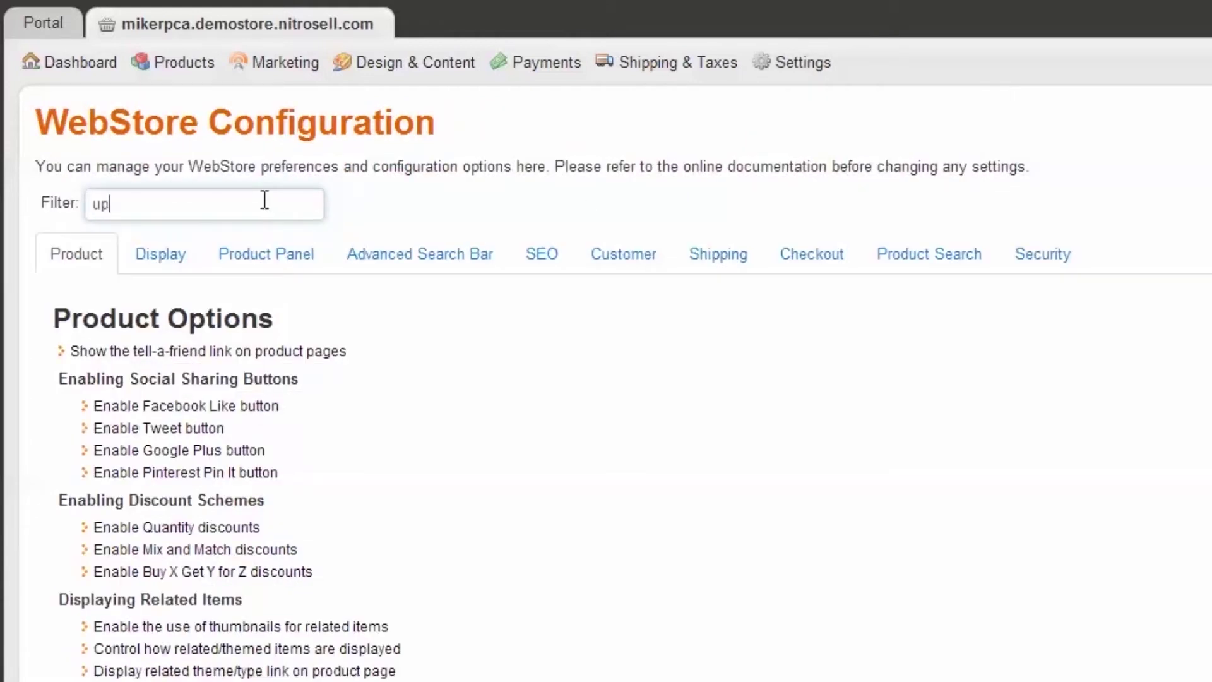
pyautogui.write('s')
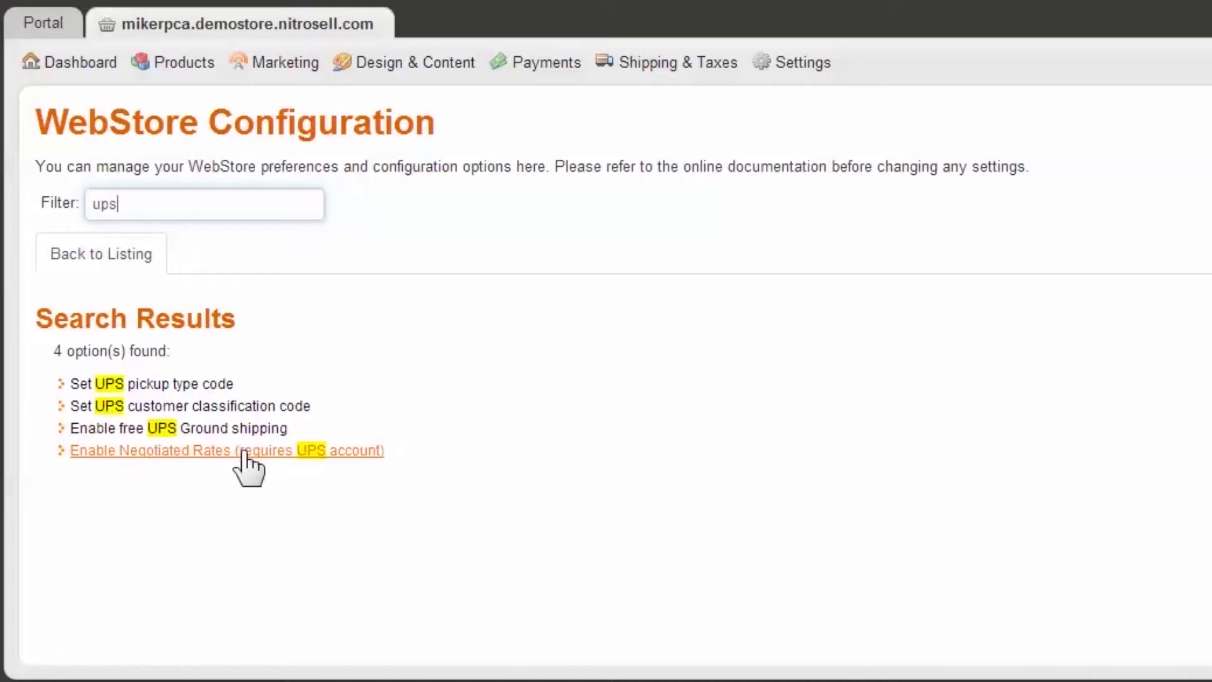
pyautogui.press('BackSpace')
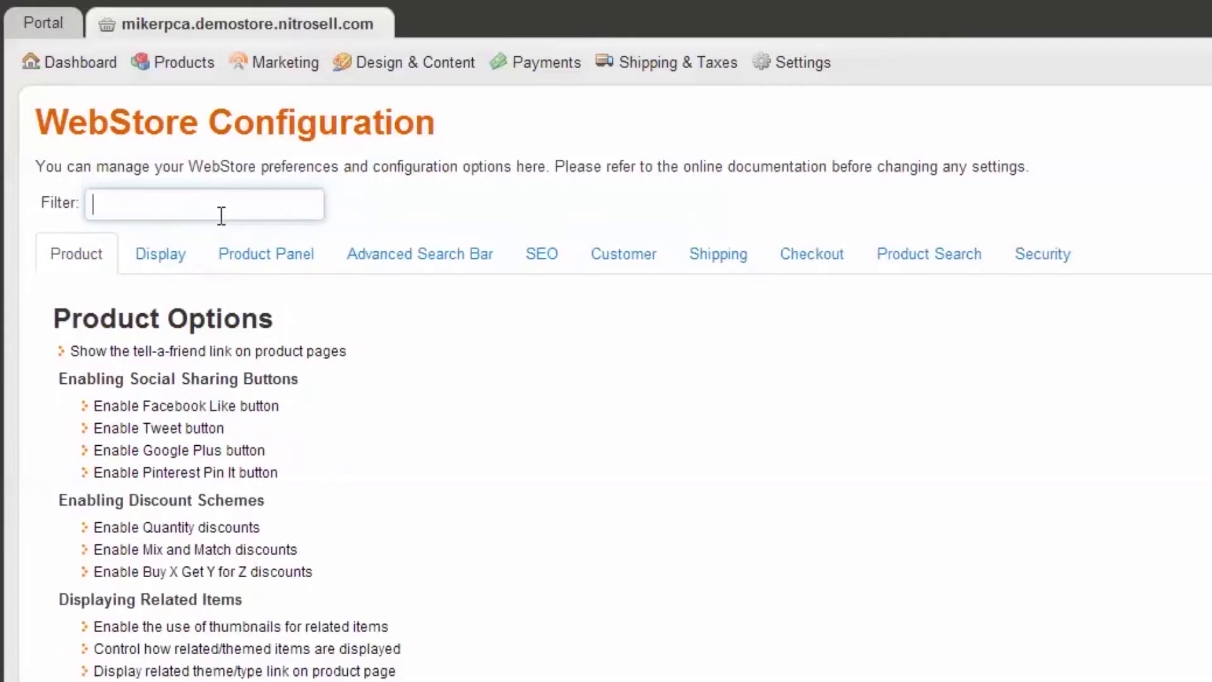
pyautogui.write('fedex')
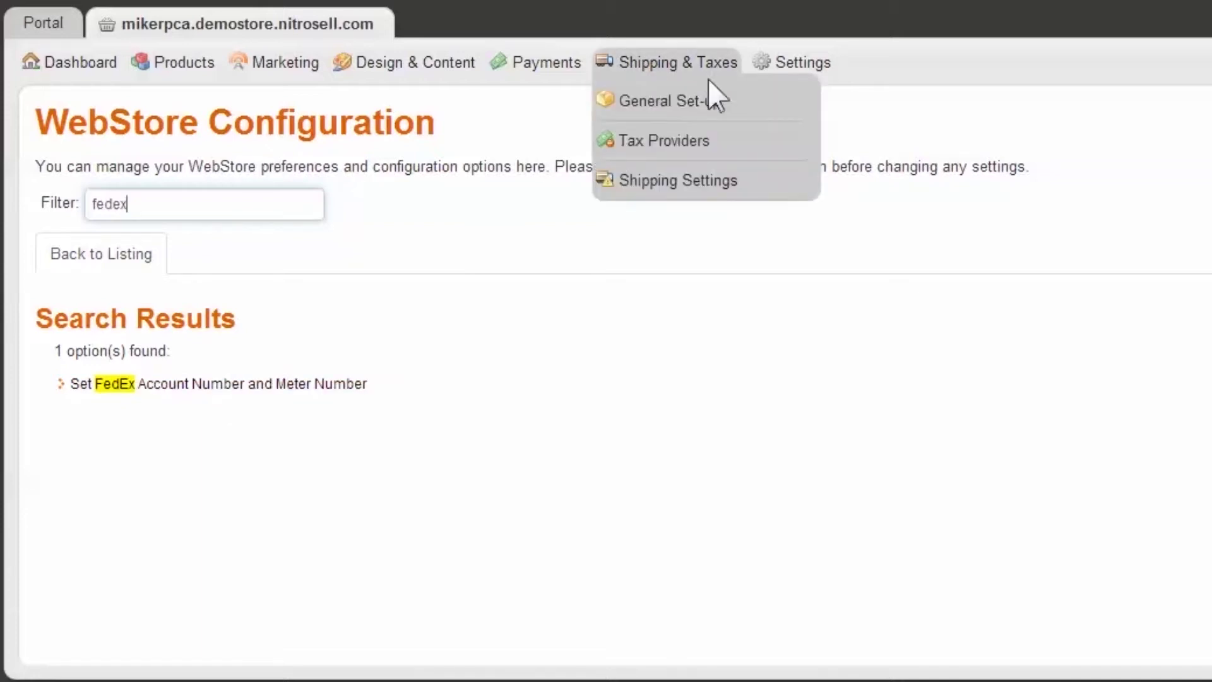
pyautogui.click(700, 101)
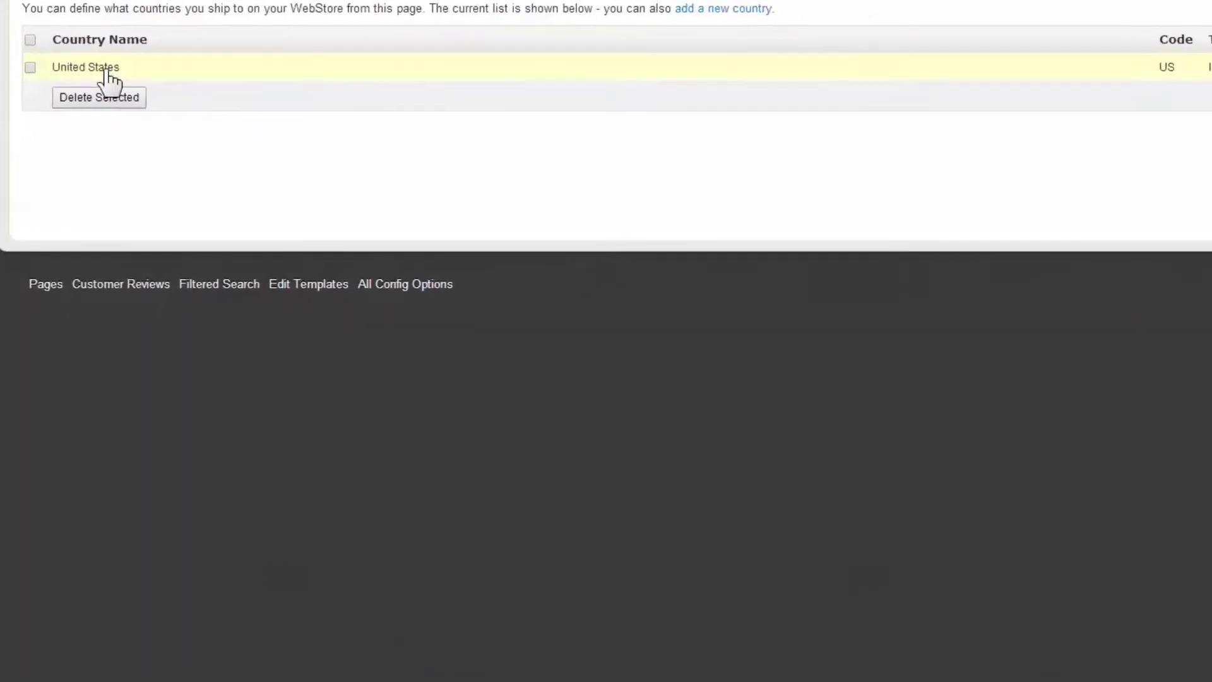
pyautogui.click(116, 306)
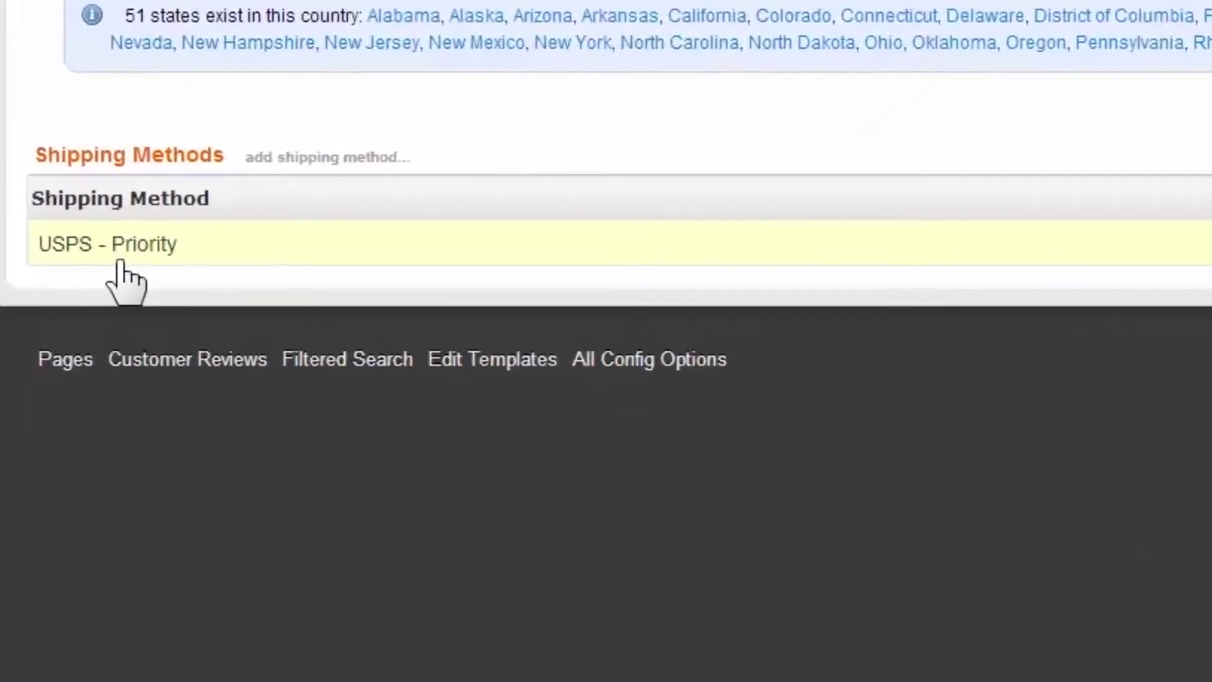
pyautogui.click(120, 302)
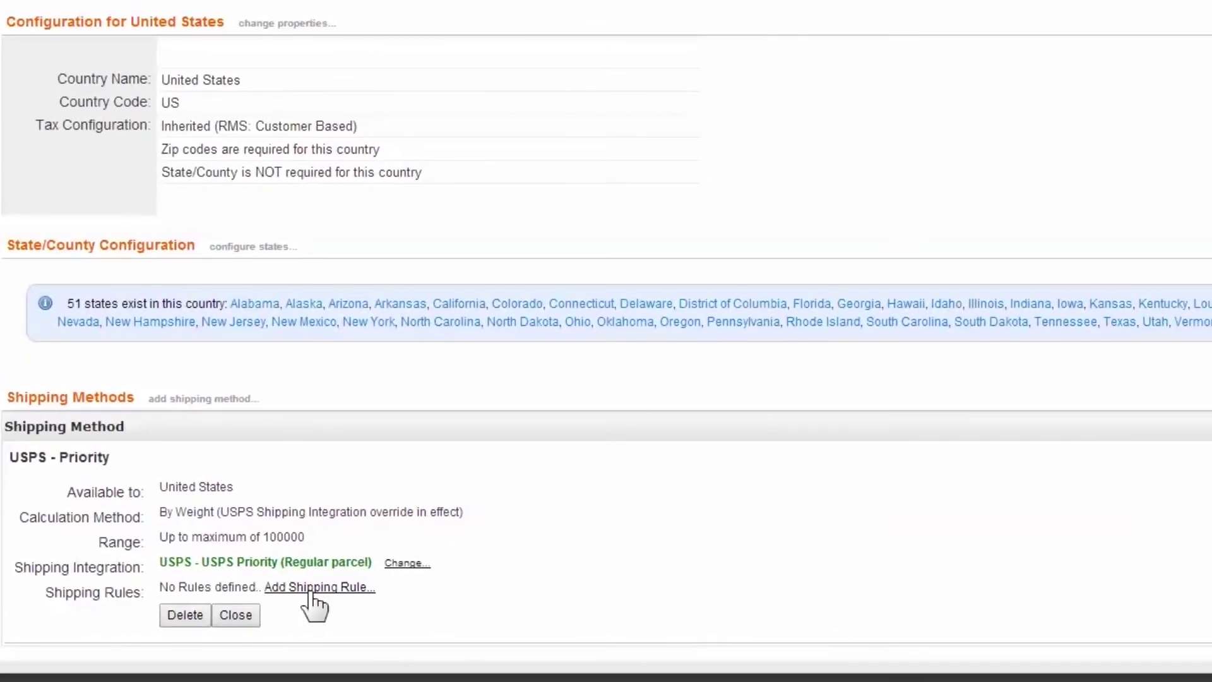
pyautogui.click(338, 570)
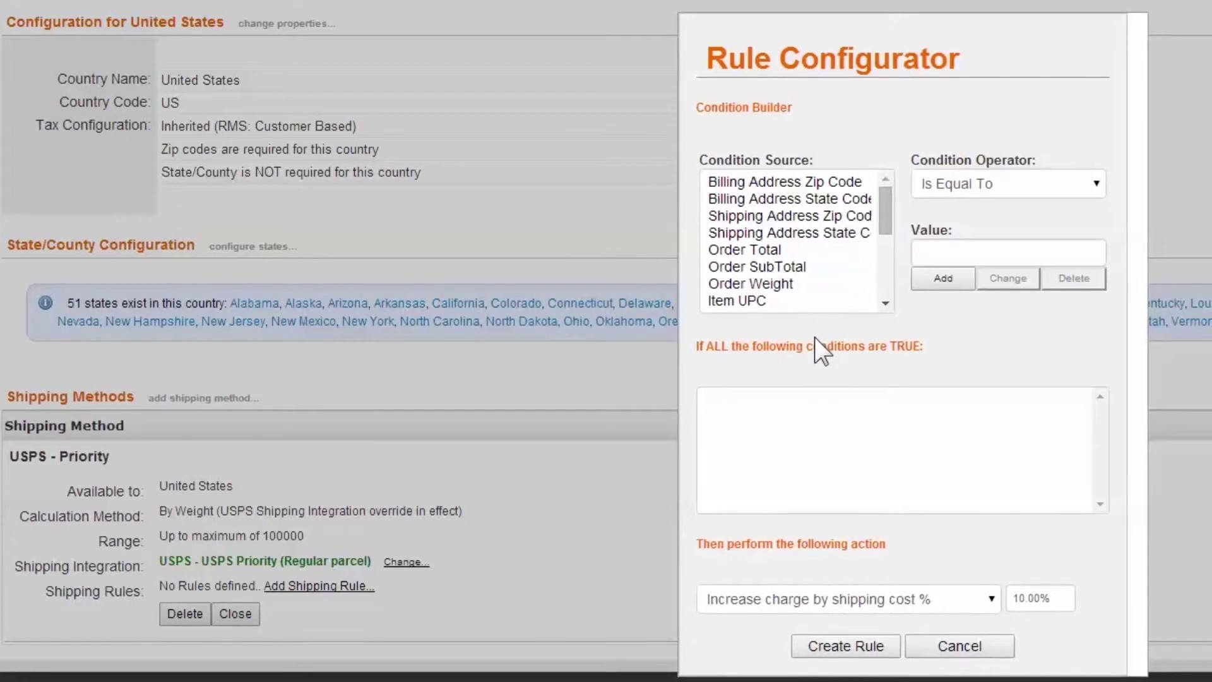
pyautogui.click(792, 251)
pyautogui.click(789, 267)
pyautogui.click(783, 283)
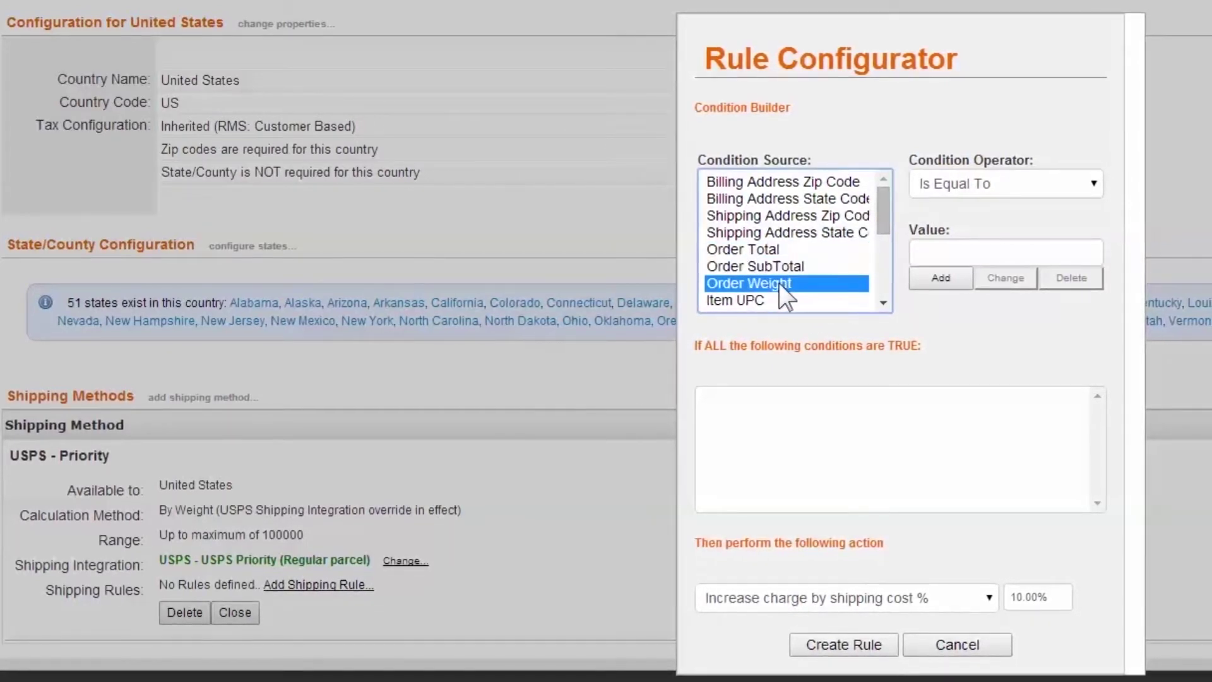
pyautogui.click(741, 301)
pyautogui.click(759, 285)
pyautogui.click(761, 266)
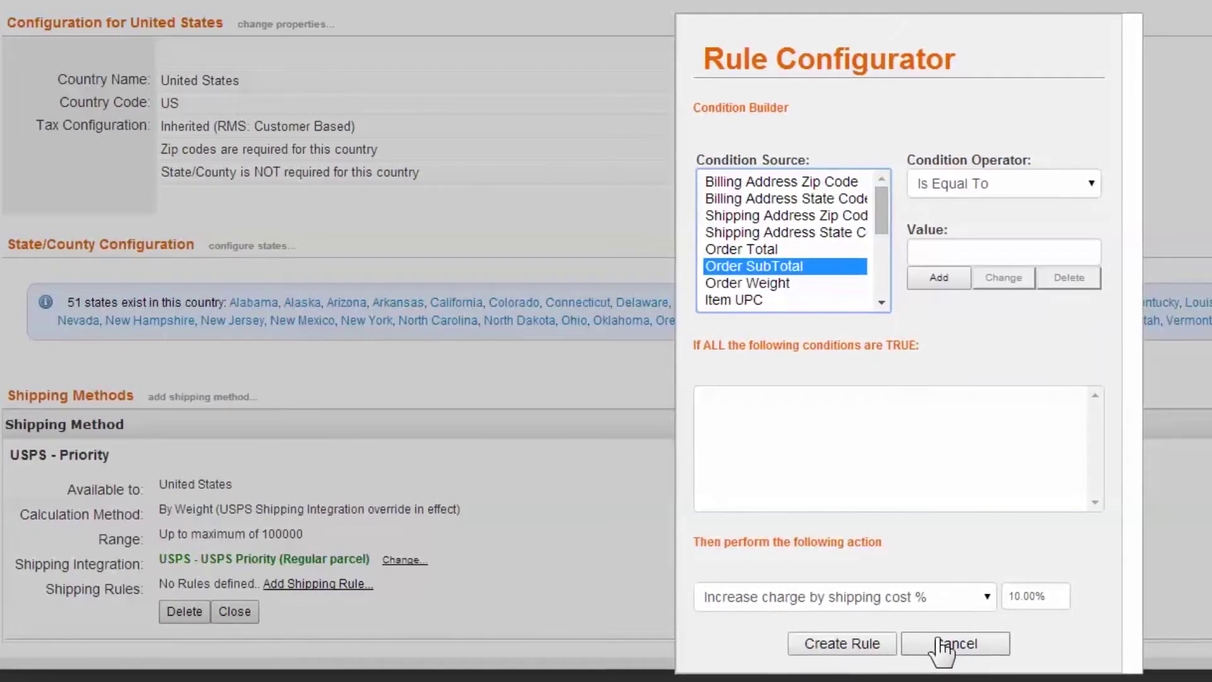
pyautogui.click(942, 645)
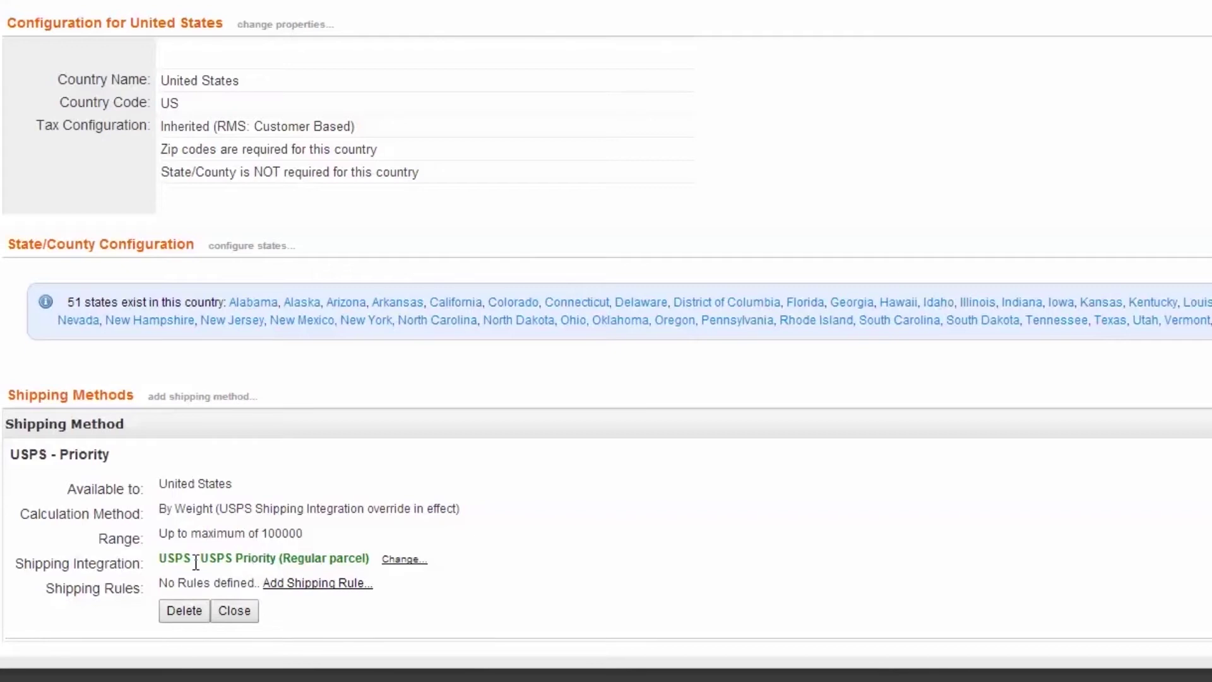
pyautogui.moveTo(163, 557); pyautogui.dragTo(372, 557)
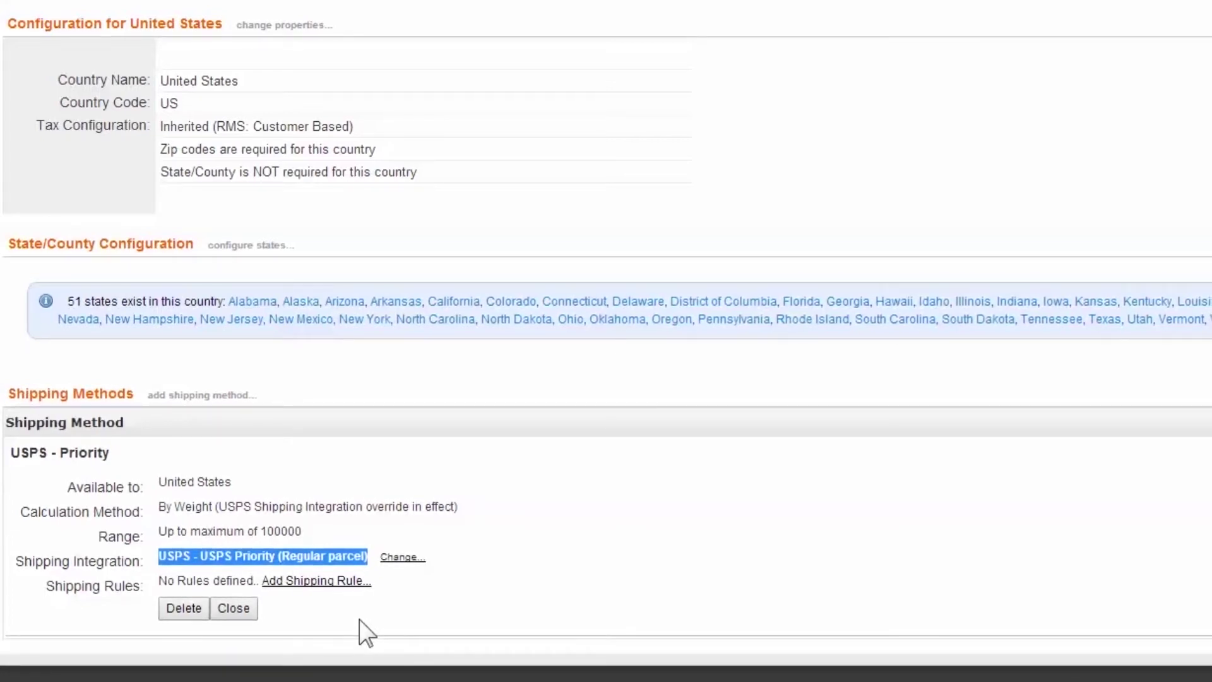
# Step: Start a USPS - Priority rule with the condition Order SubTotal greater than 50.00
pyautogui.click(323, 581)
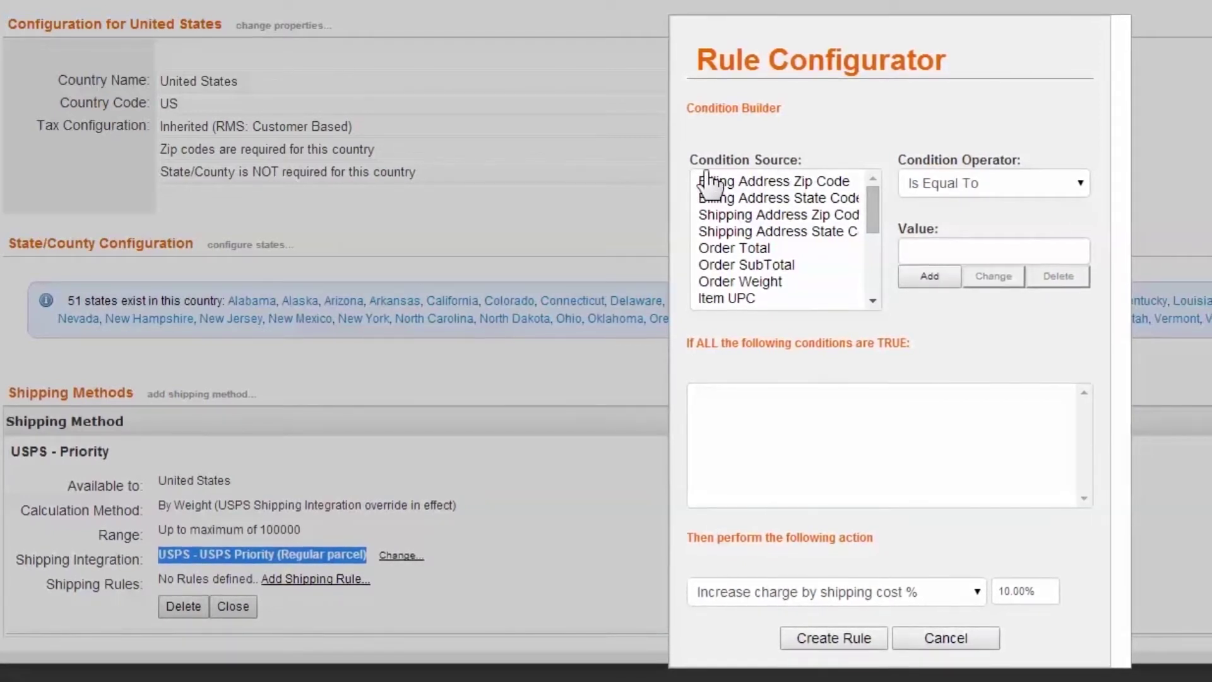
pyautogui.click(738, 265)
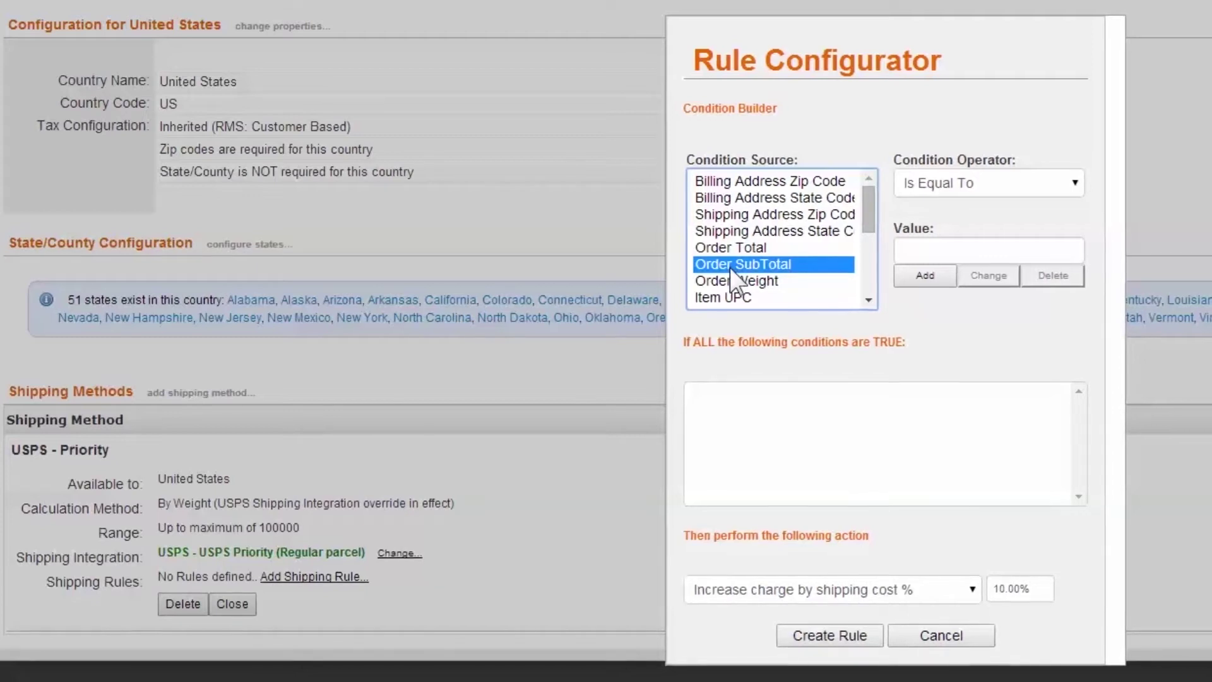
pyautogui.click(1034, 189)
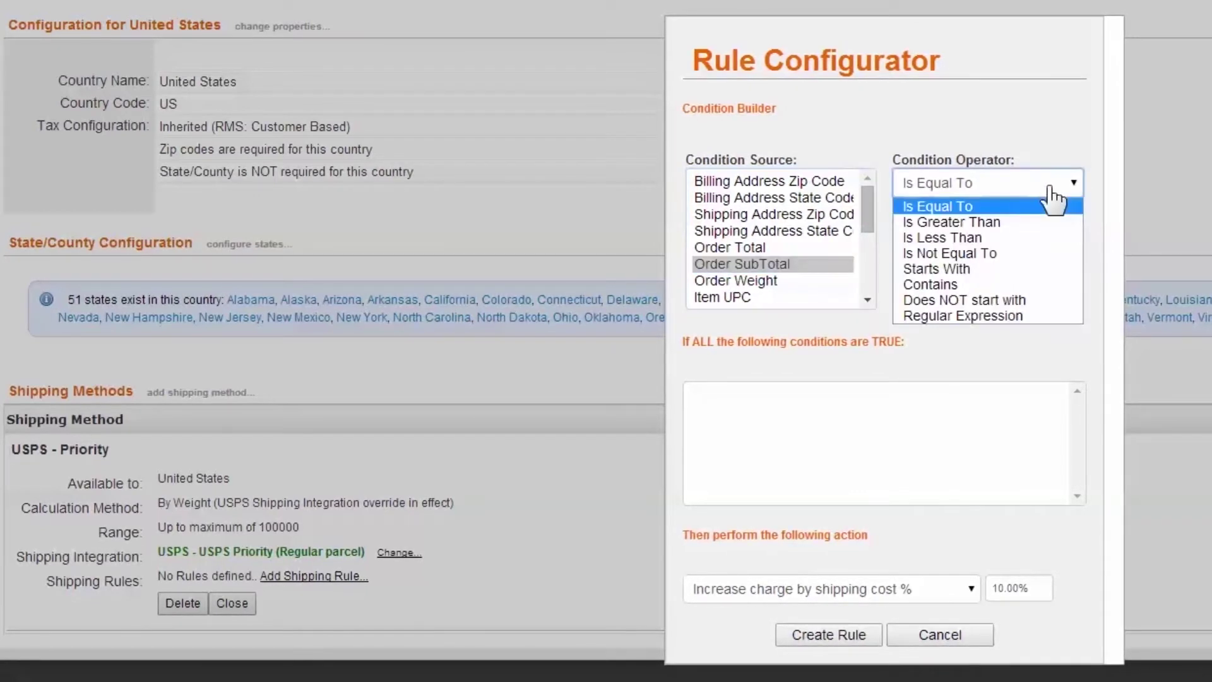
pyautogui.click(999, 222)
pyautogui.click(990, 246)
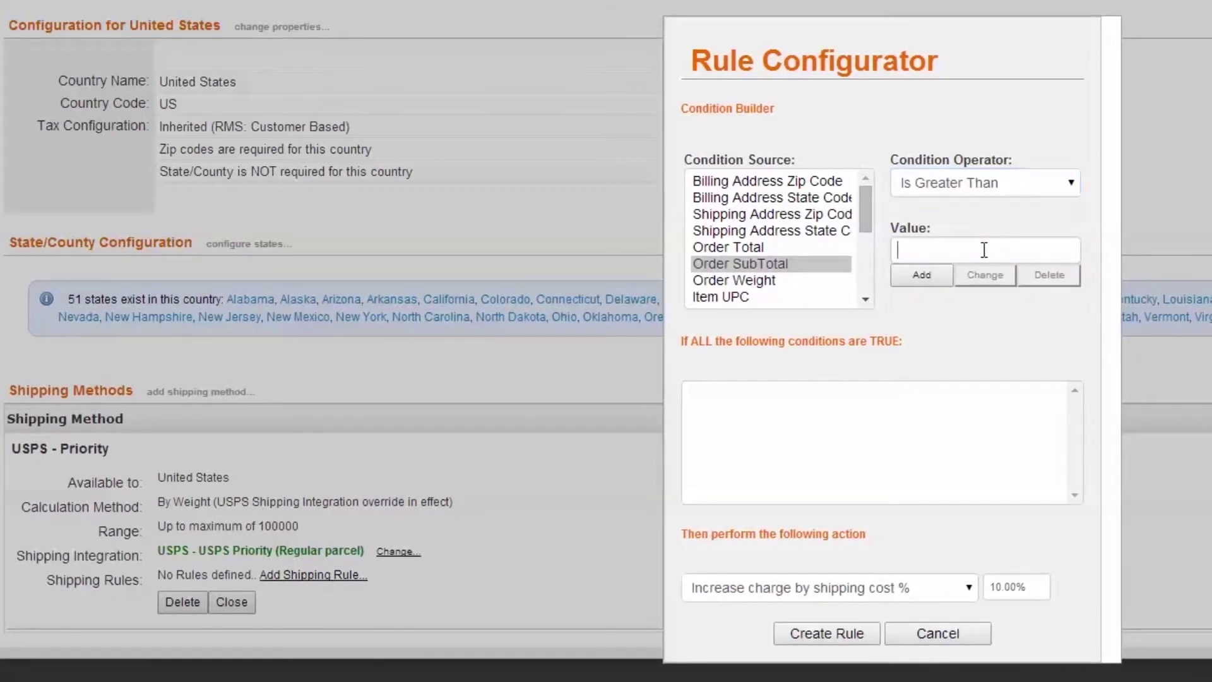
pyautogui.write('50.')
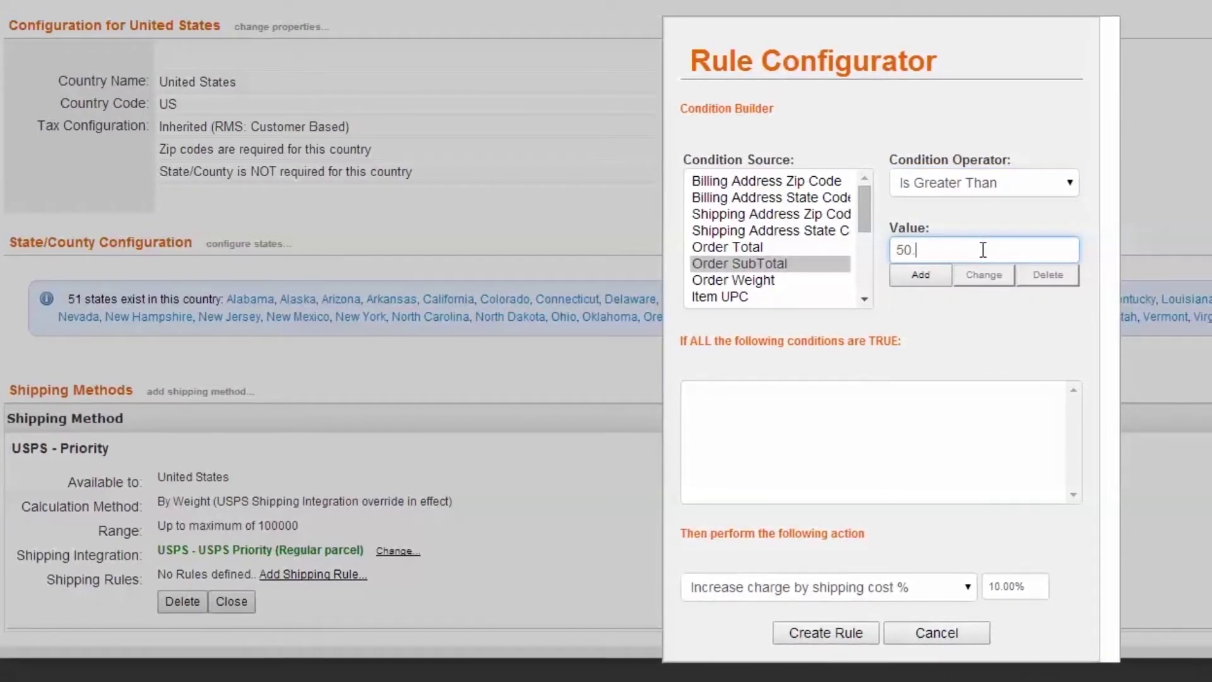
pyautogui.click(921, 277)
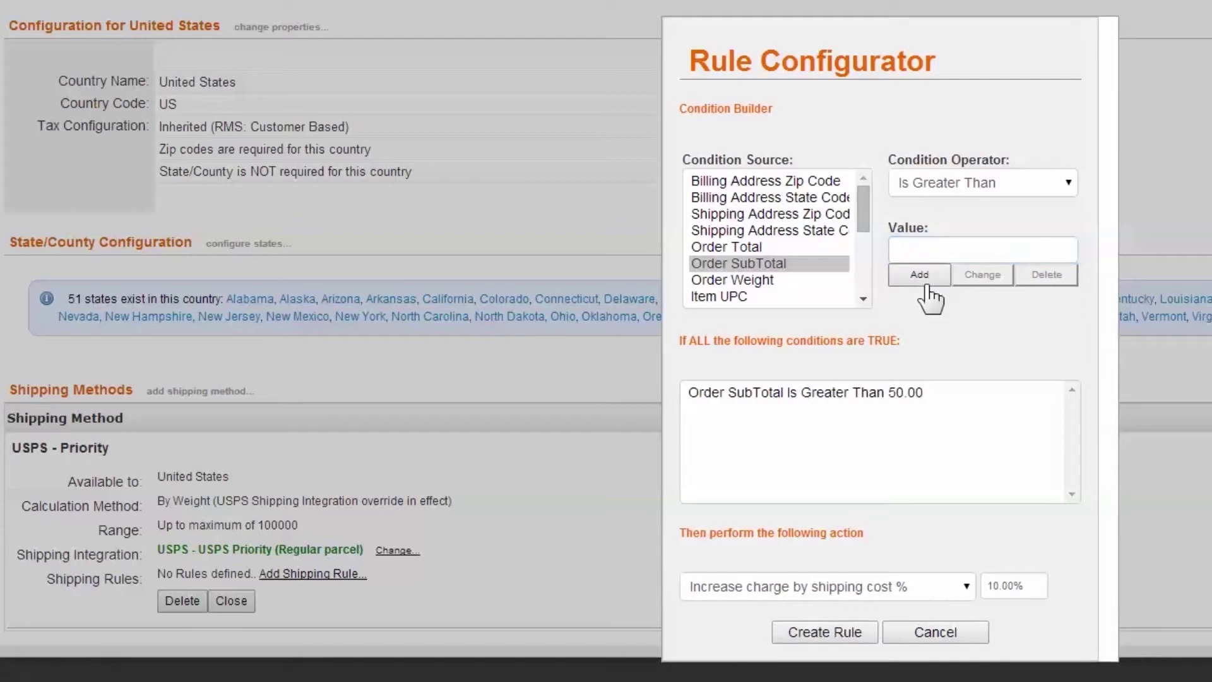
# Step: Add a second condition: Order SubTotal less than 100.01
pyautogui.doubleClick(674, 343)
pyautogui.click(735, 341)
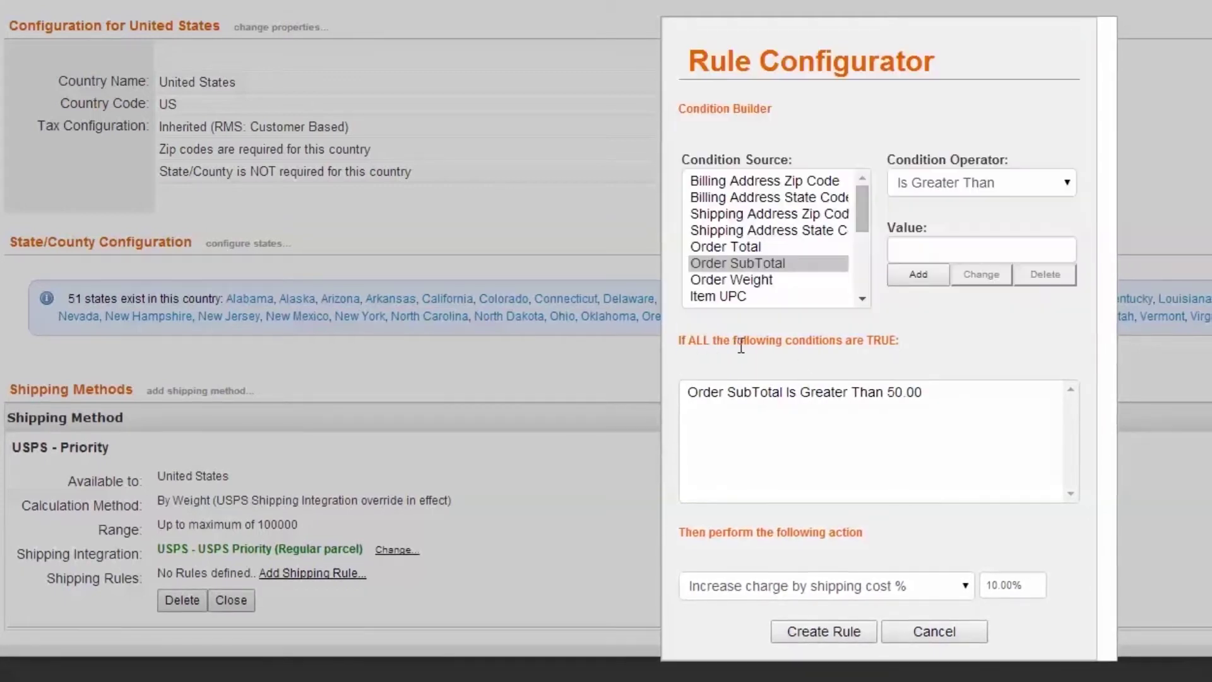
pyautogui.click(760, 266)
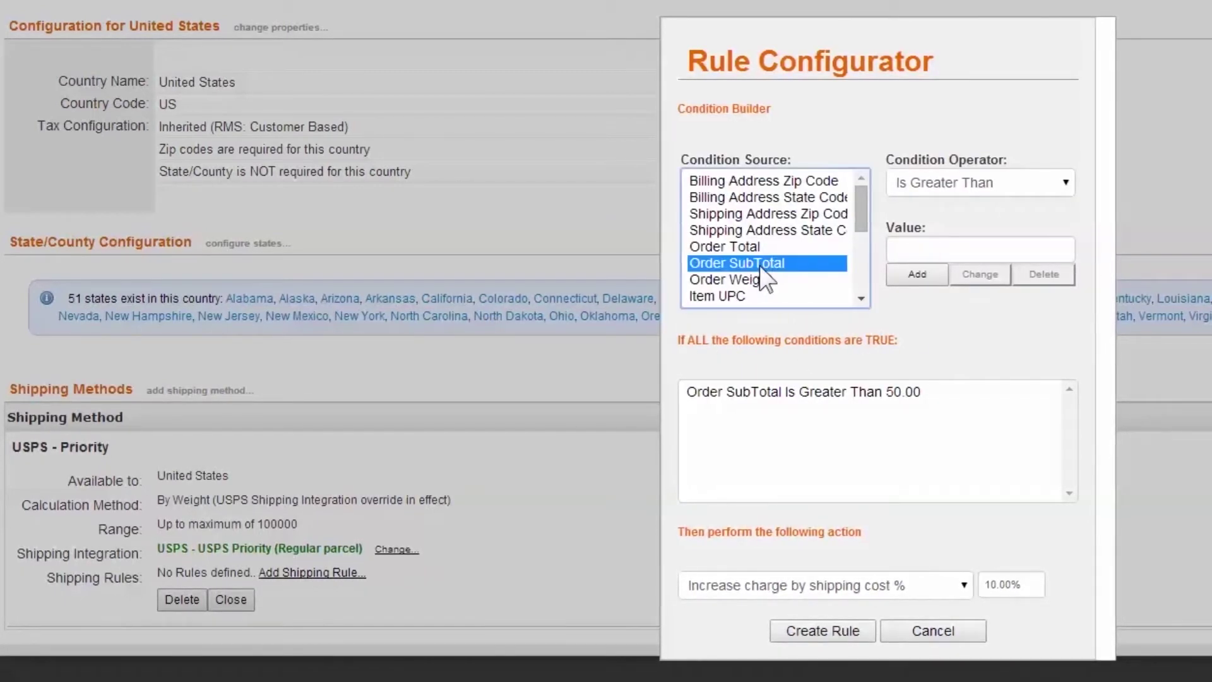
pyautogui.click(1023, 186)
pyautogui.click(963, 235)
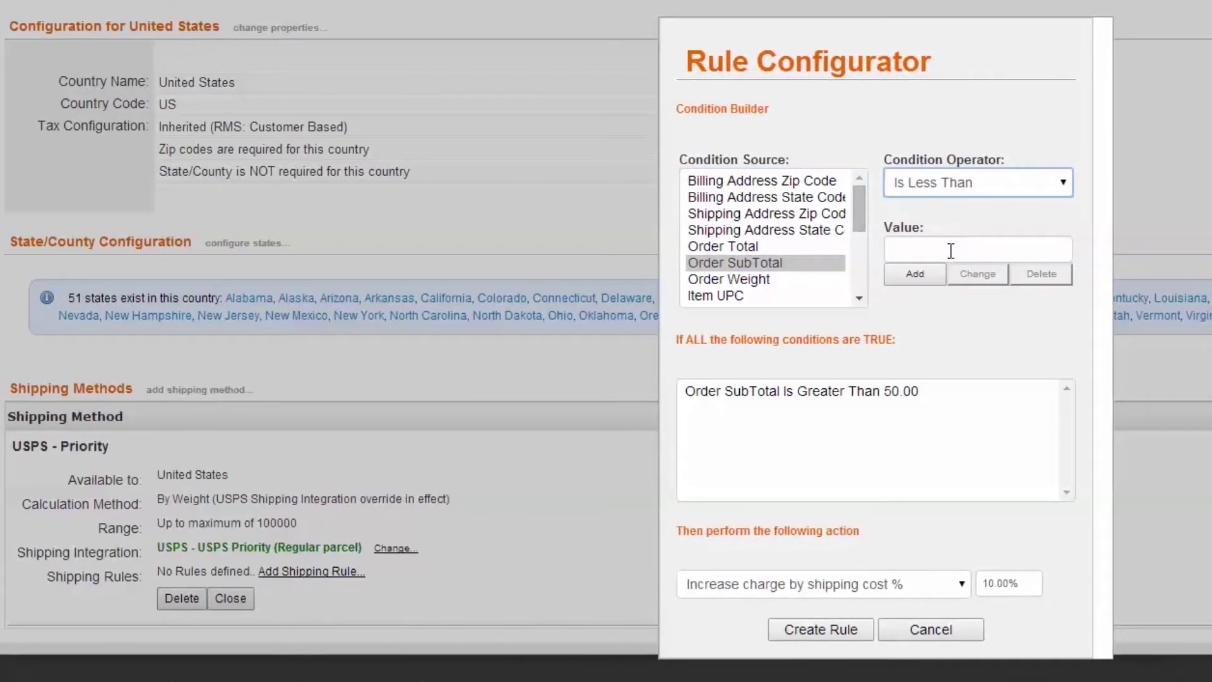
pyautogui.click(942, 253)
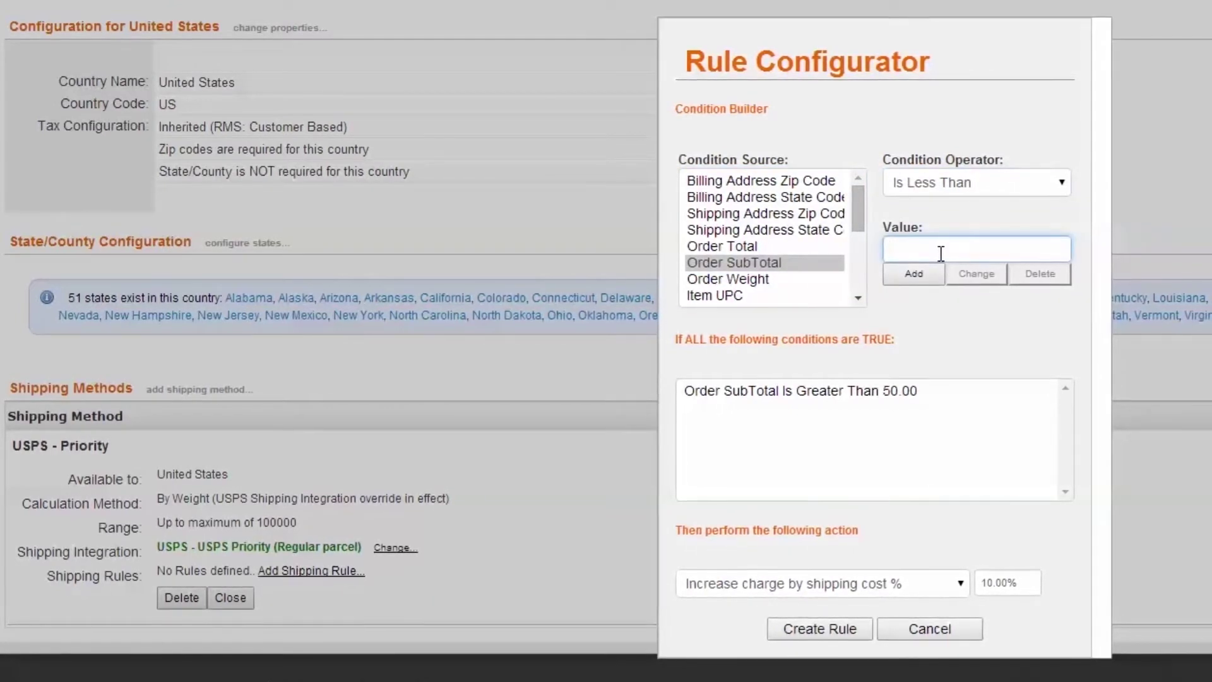
pyautogui.write('100.01')
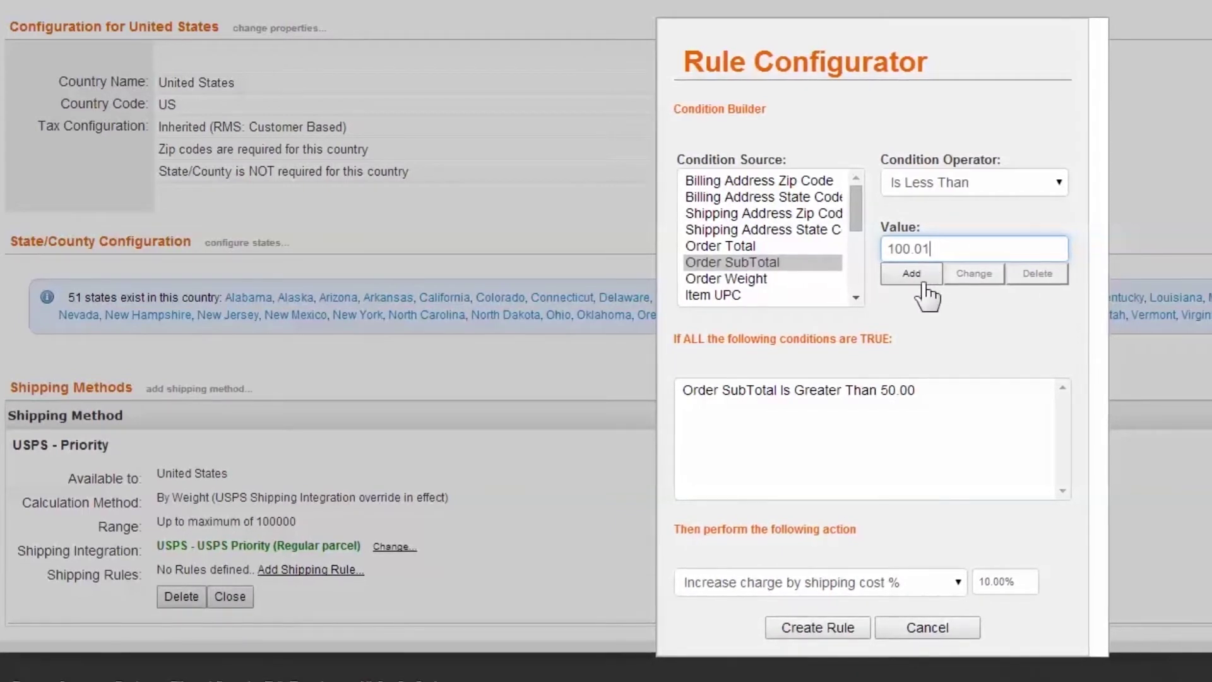
pyautogui.click(923, 286)
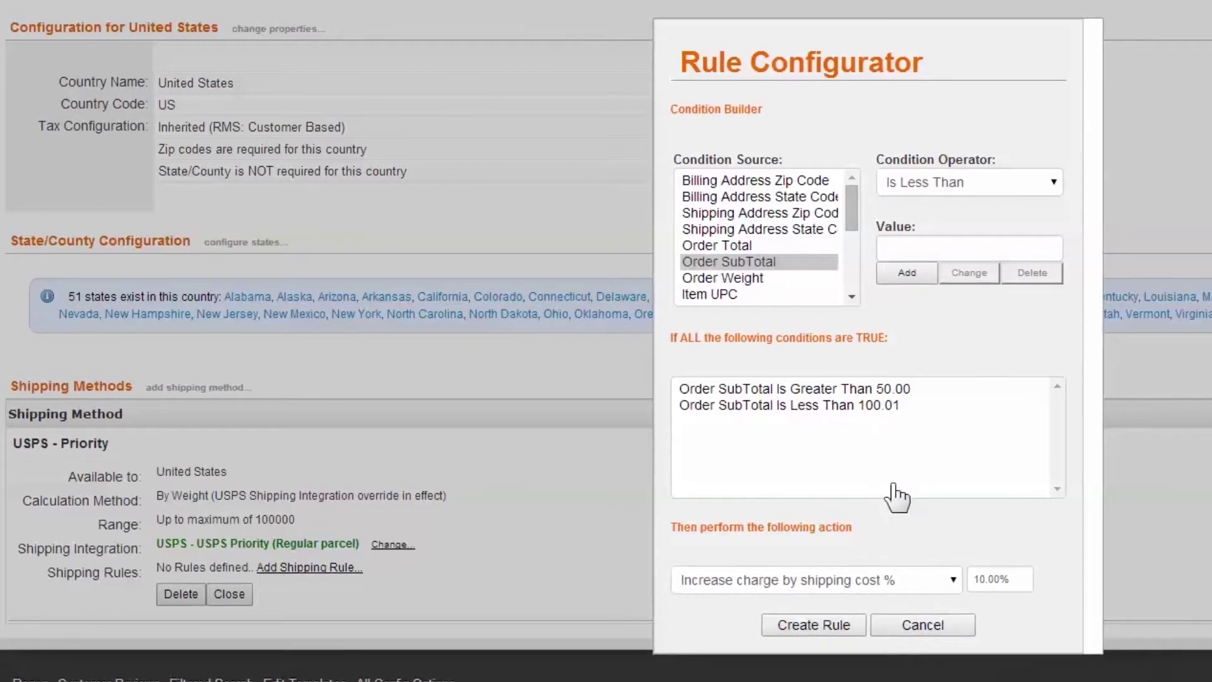
# Step: Make the rule override the shipping charge to 5.00 and create it
pyautogui.click(953, 580)
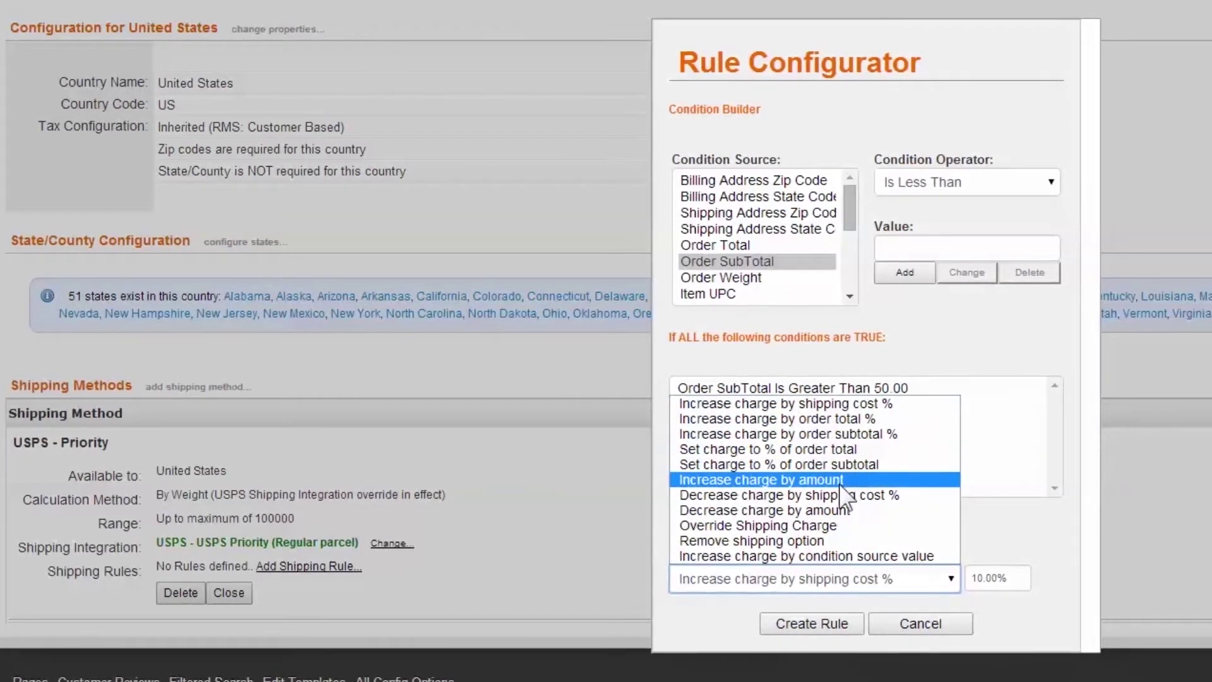
pyautogui.click(835, 525)
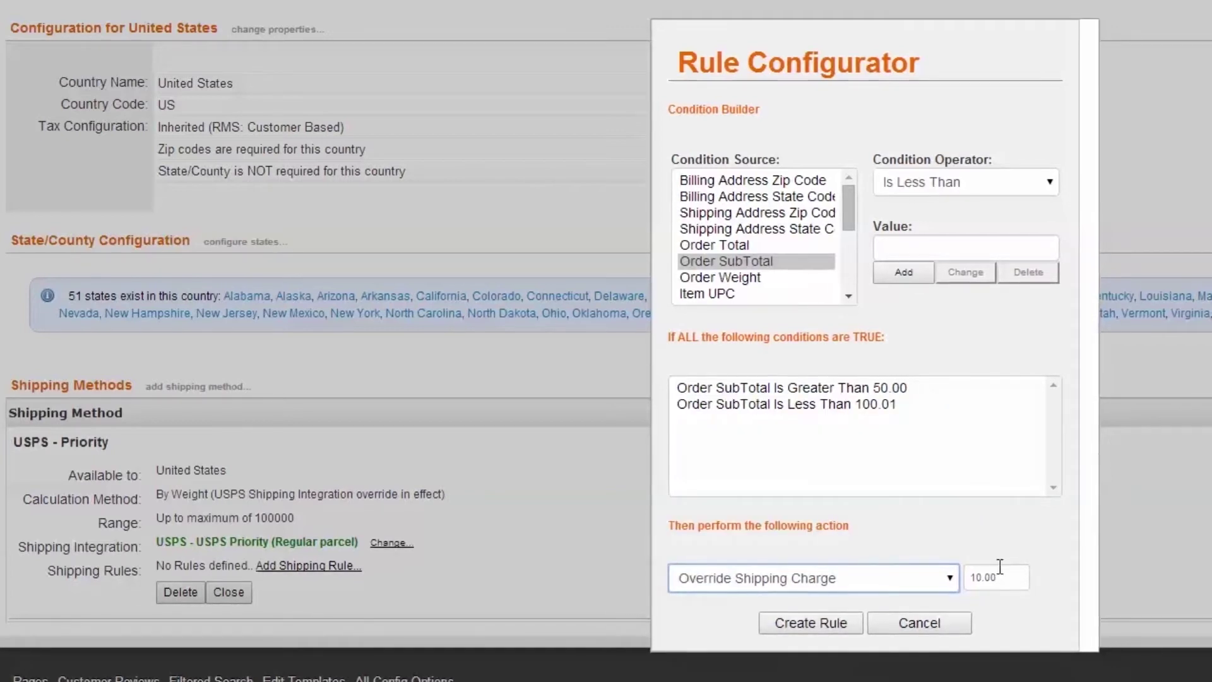
pyautogui.click(978, 575)
pyautogui.write('5.00')
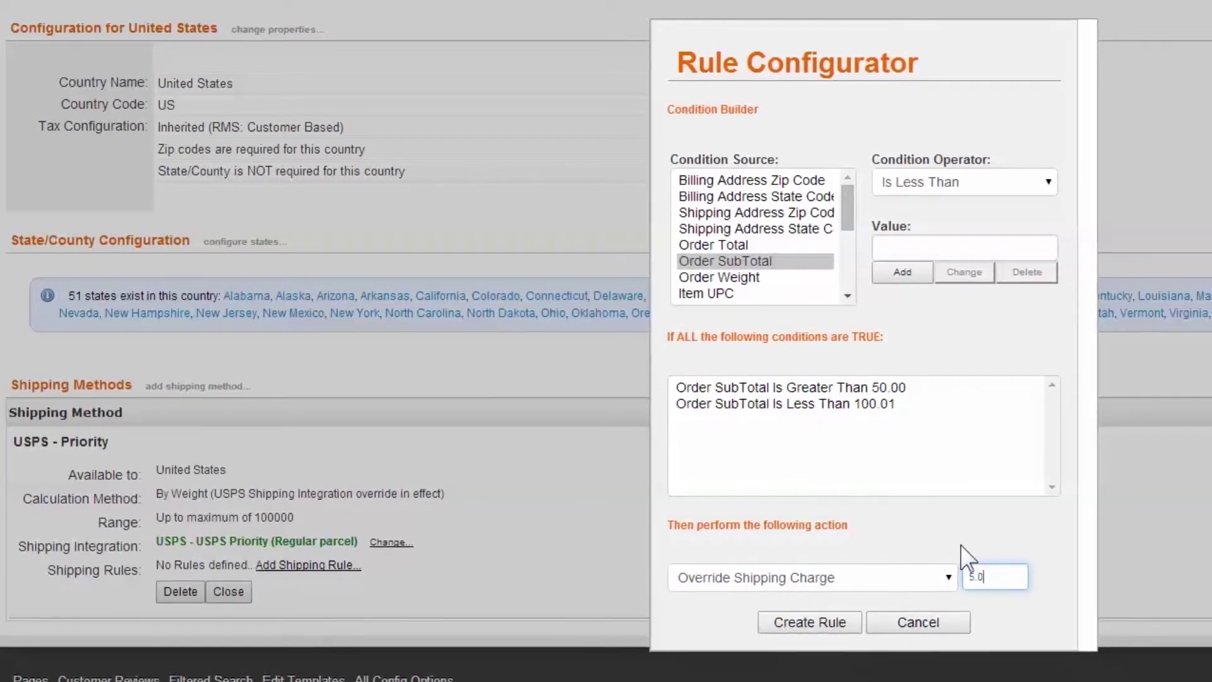
pyautogui.click(1009, 622)
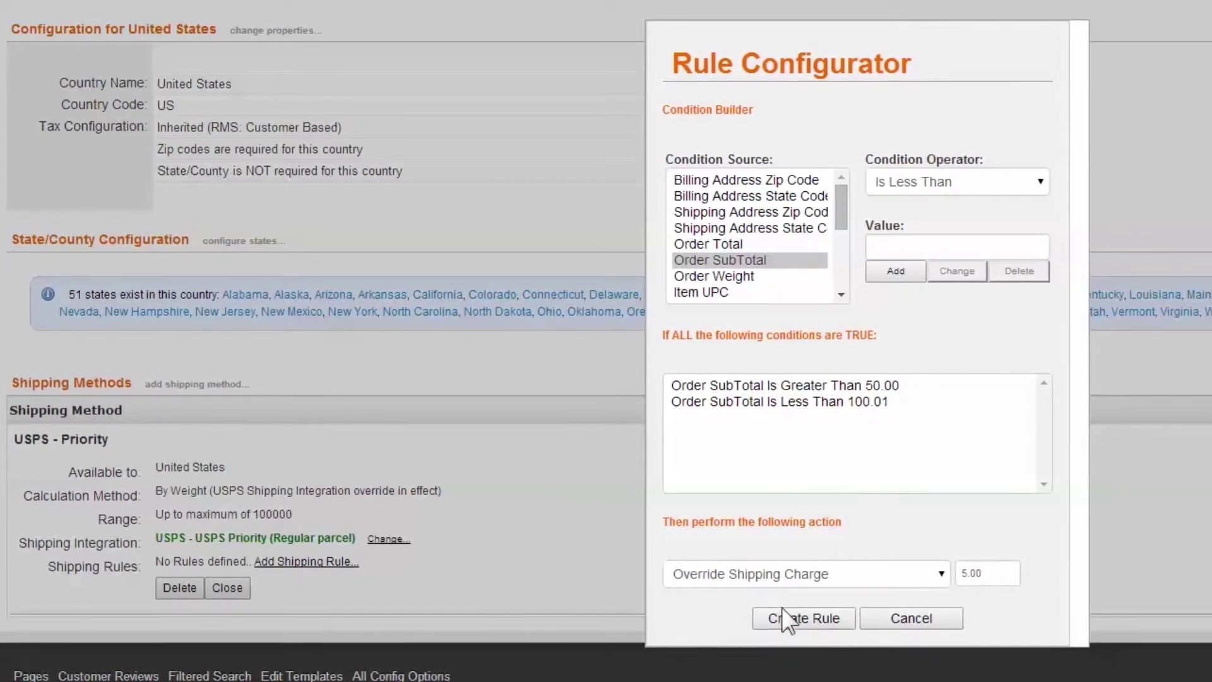
pyautogui.click(797, 619)
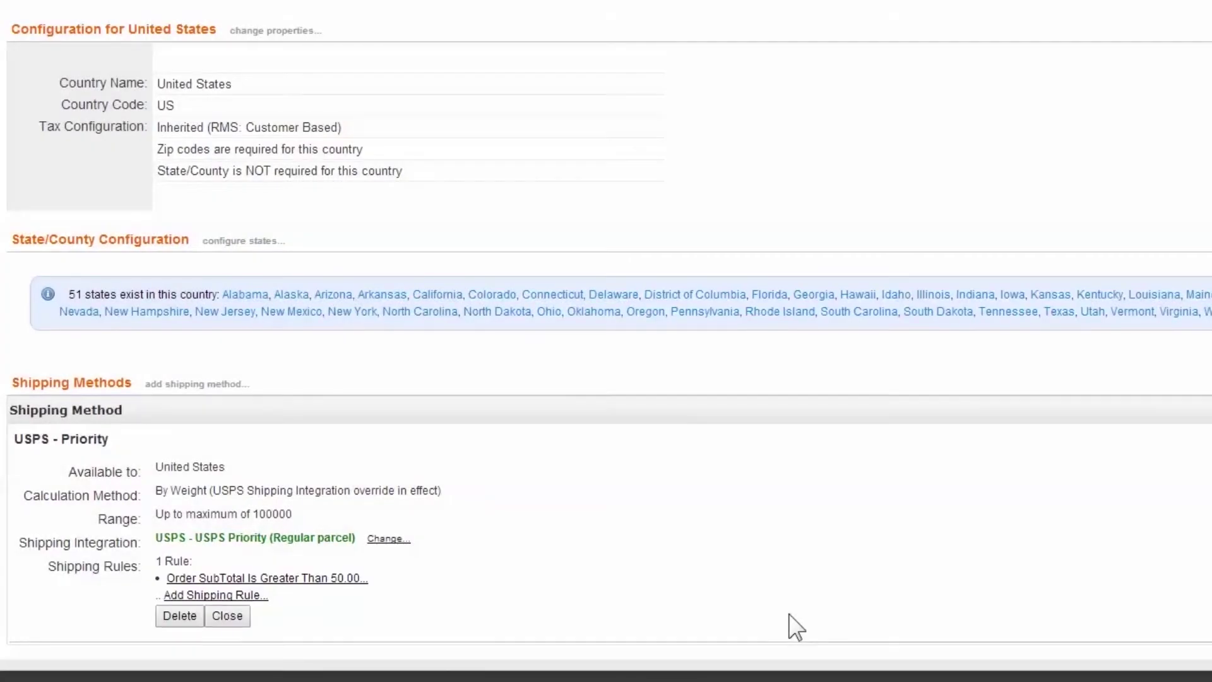
# Step: Start a second USPS - Priority rule with the condition Order SubTotal greater than 100.00
pyautogui.click(231, 595)
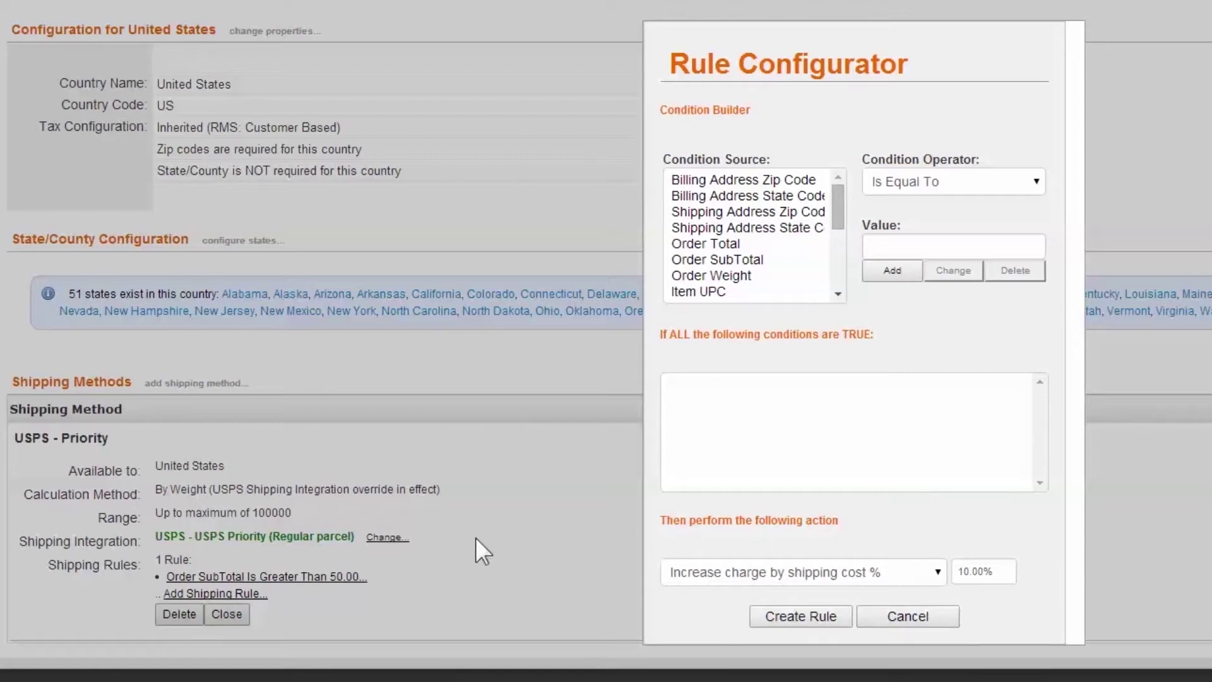
pyautogui.click(749, 261)
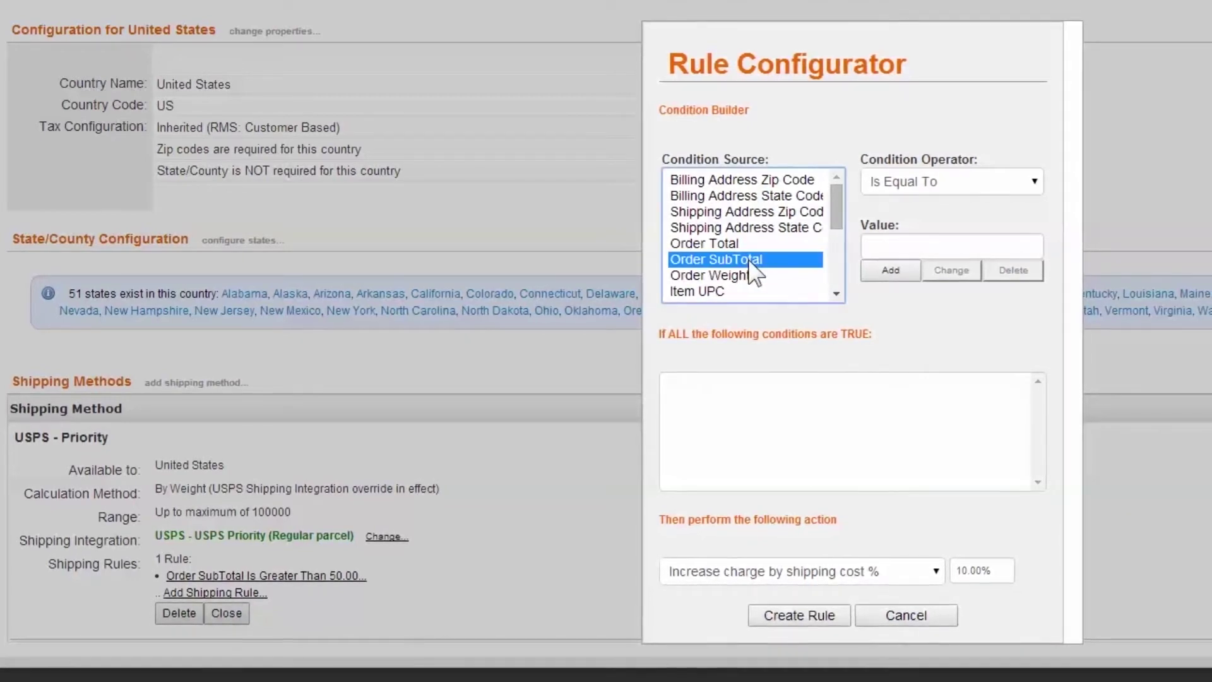
pyautogui.click(1033, 187)
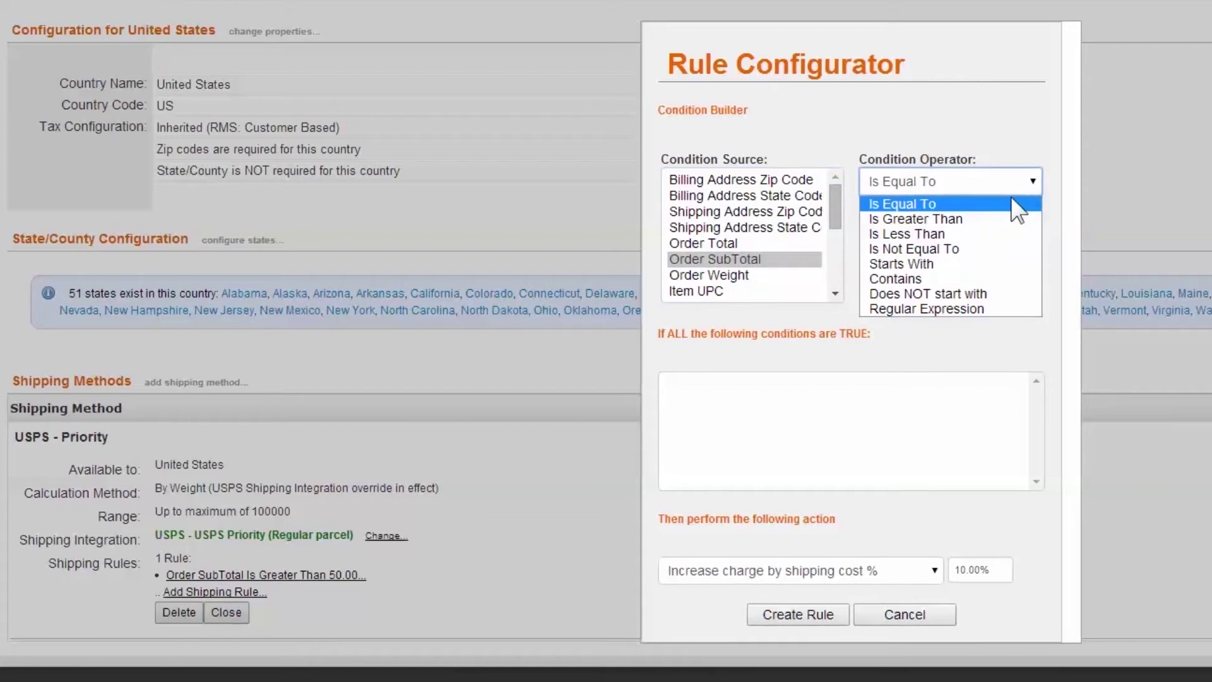
pyautogui.click(966, 219)
pyautogui.click(947, 244)
pyautogui.write('100.00')
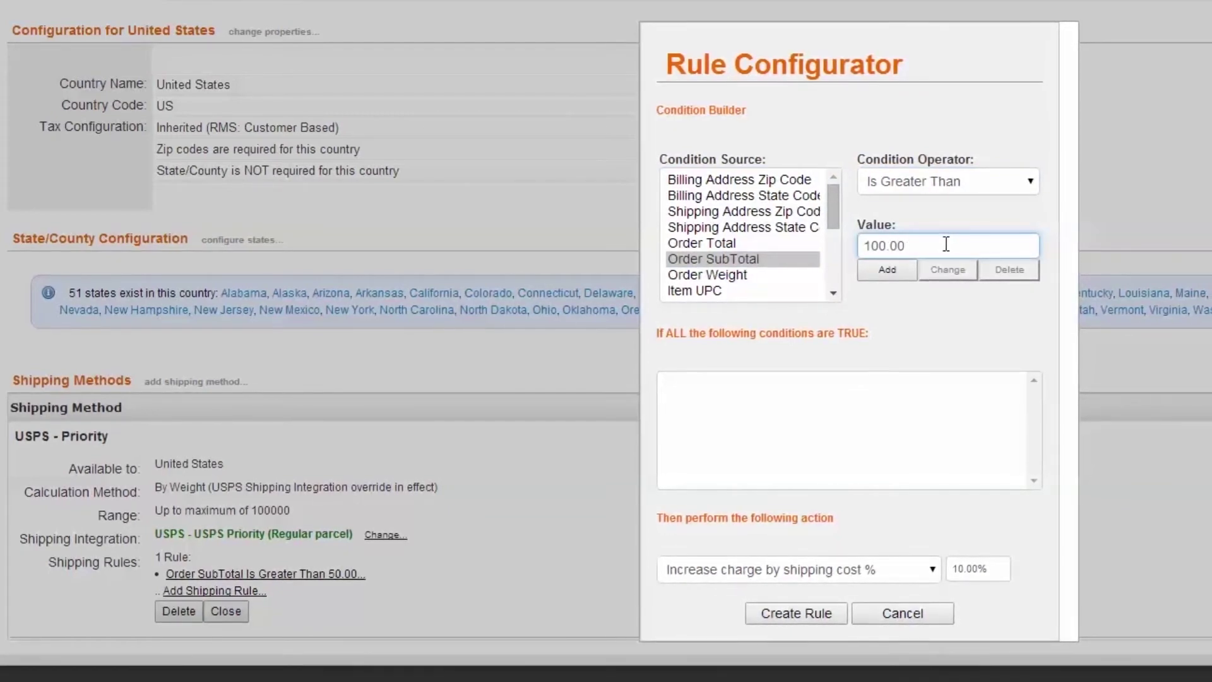
pyautogui.click(890, 272)
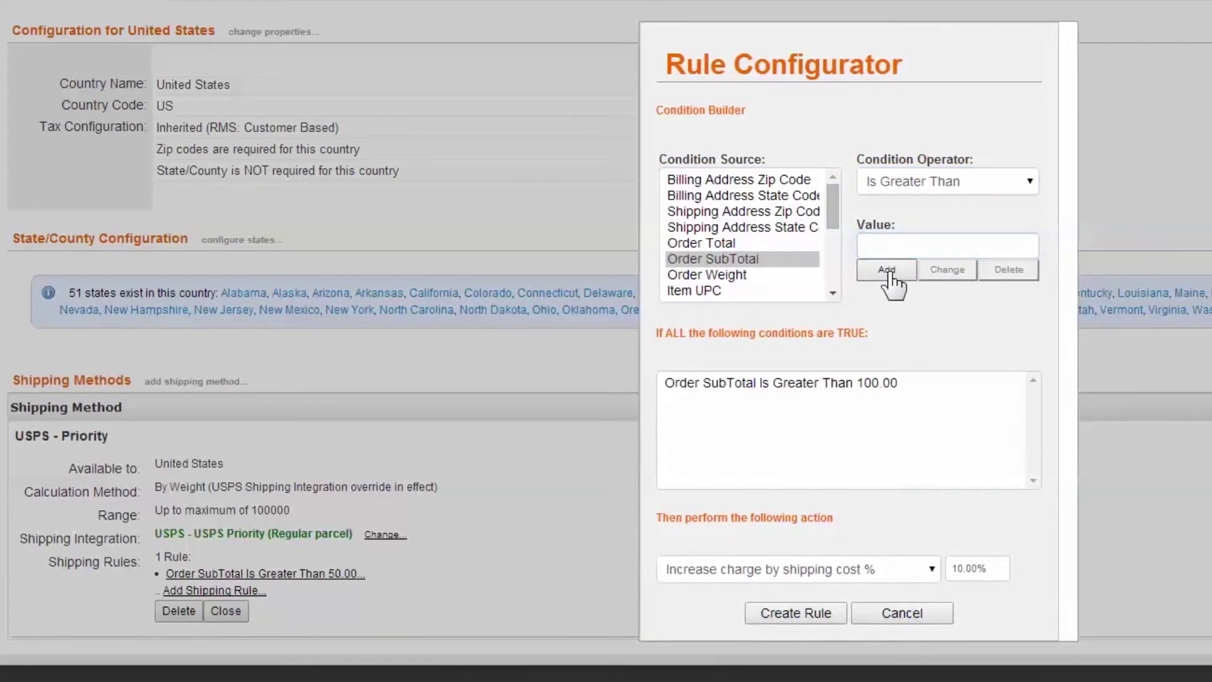
# Step: Override the shipping charge to 0.00 and create the free-shipping rule
pyautogui.click(930, 568)
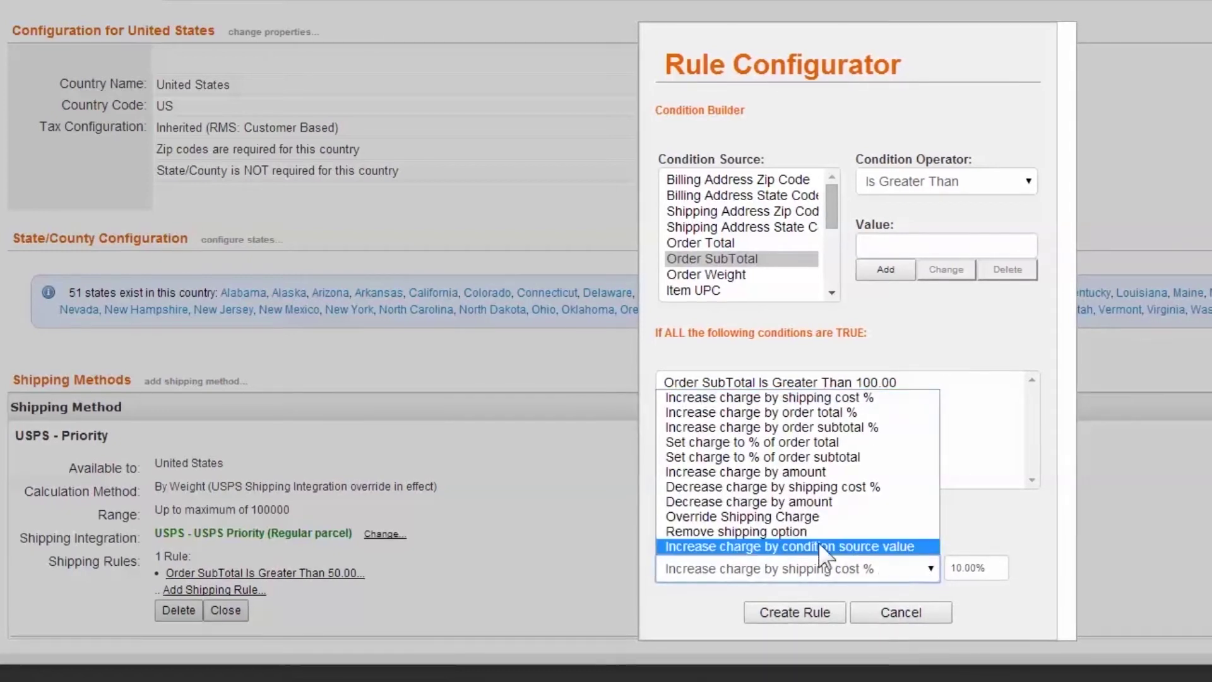
pyautogui.click(785, 517)
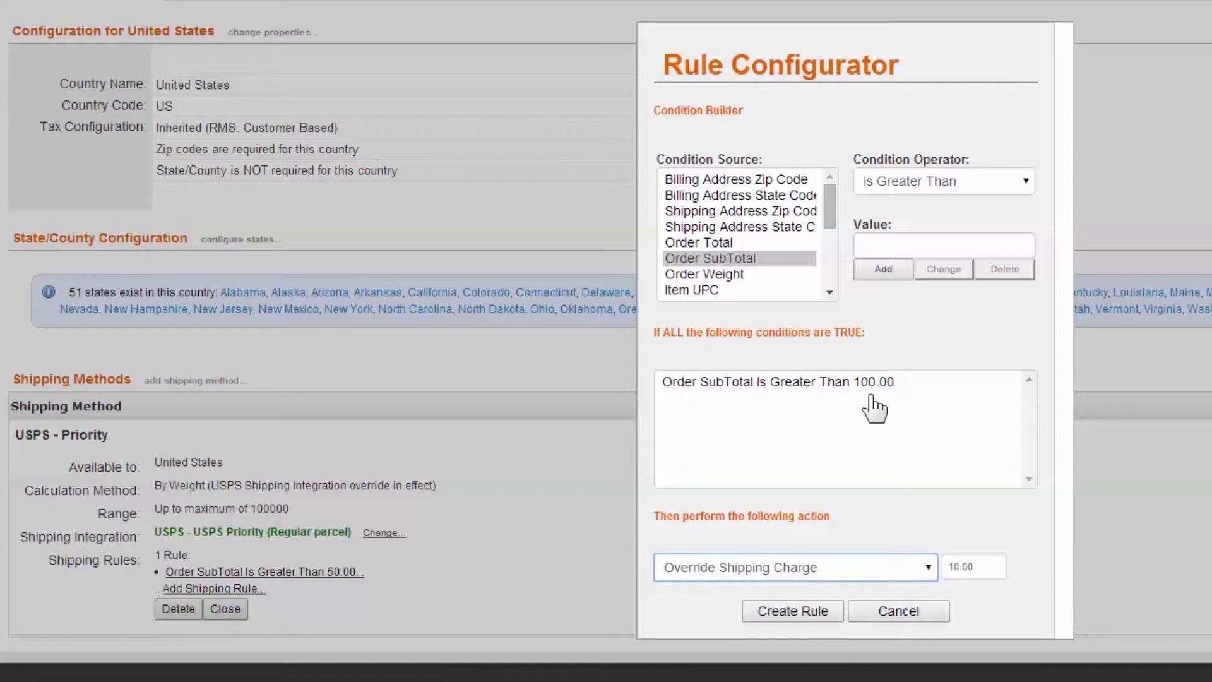
pyautogui.doubleClick(982, 563)
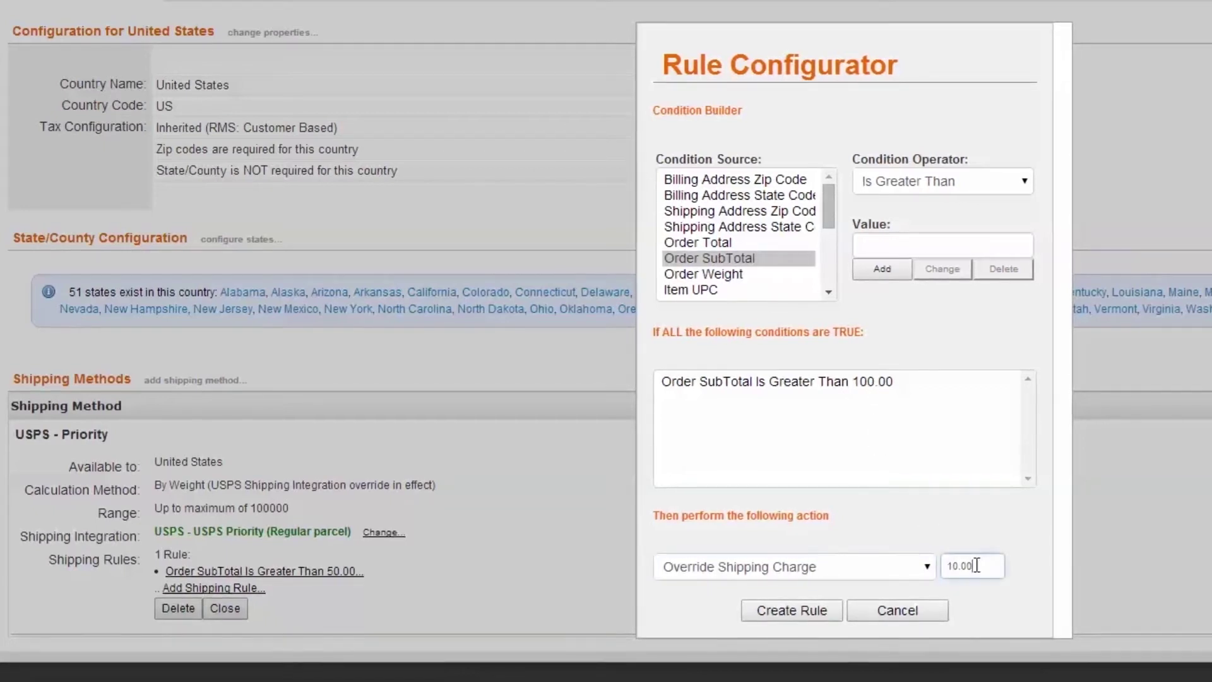
pyautogui.write('0.00')
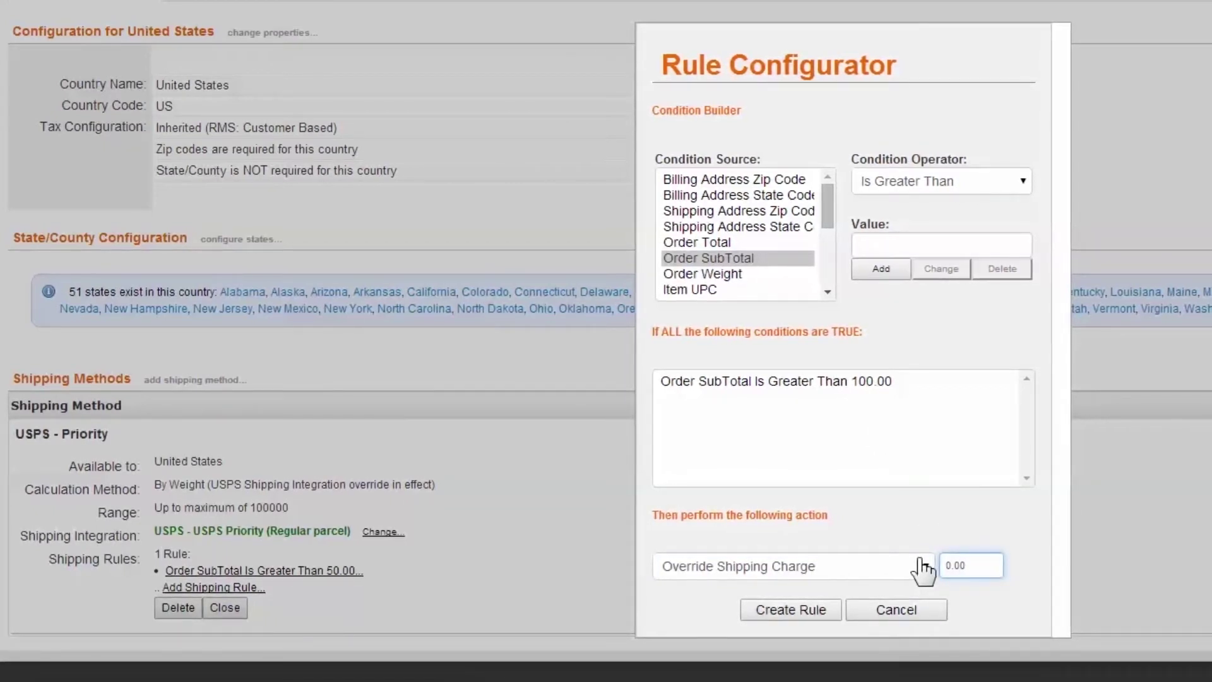
pyautogui.click(816, 613)
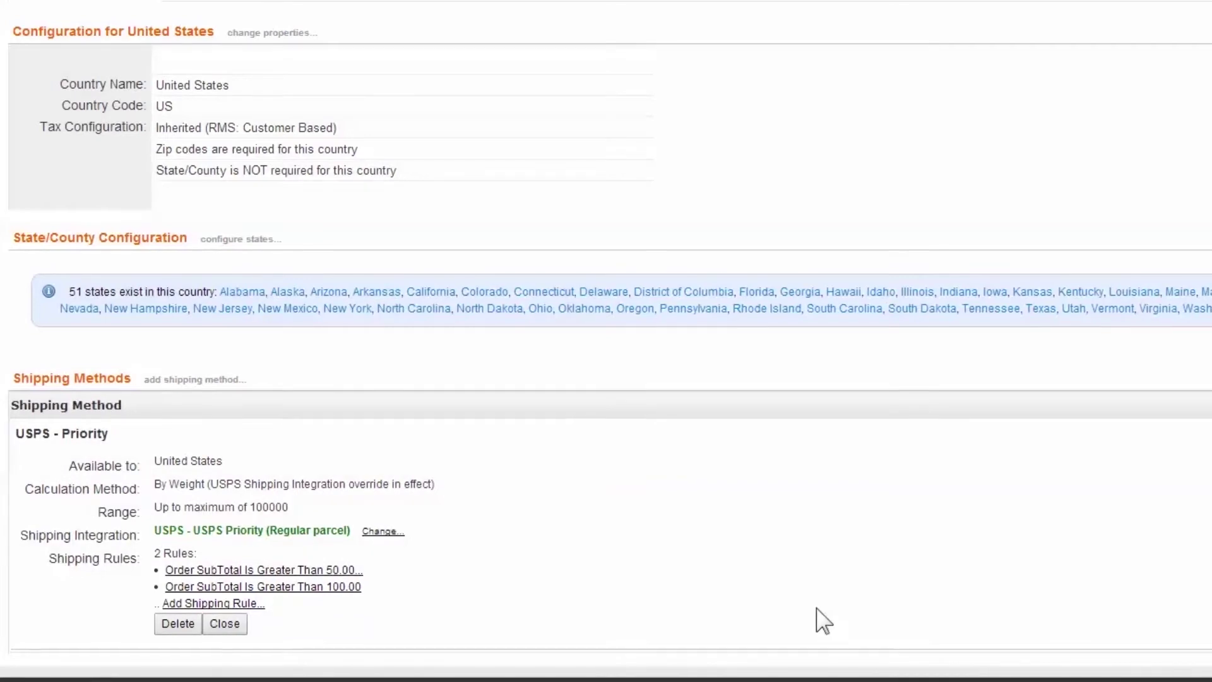
# Step: Add FedEx - Next Day for the Entire Country and expand its method details
pyautogui.click(220, 382)
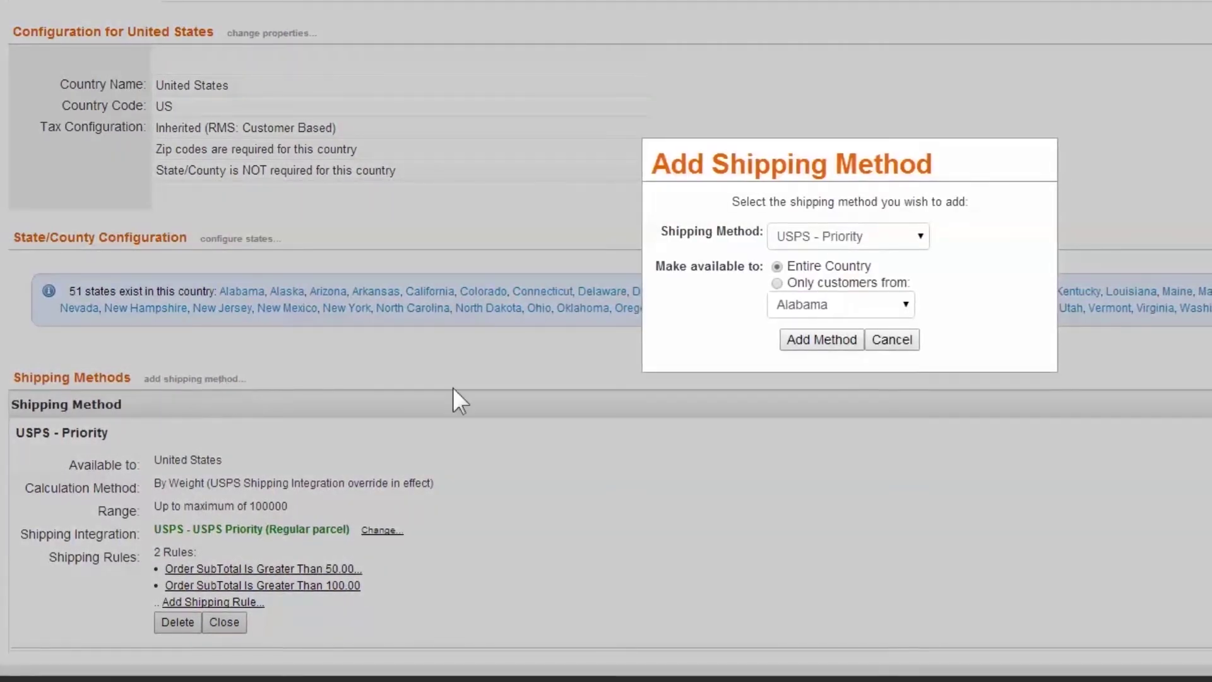
pyautogui.click(918, 237)
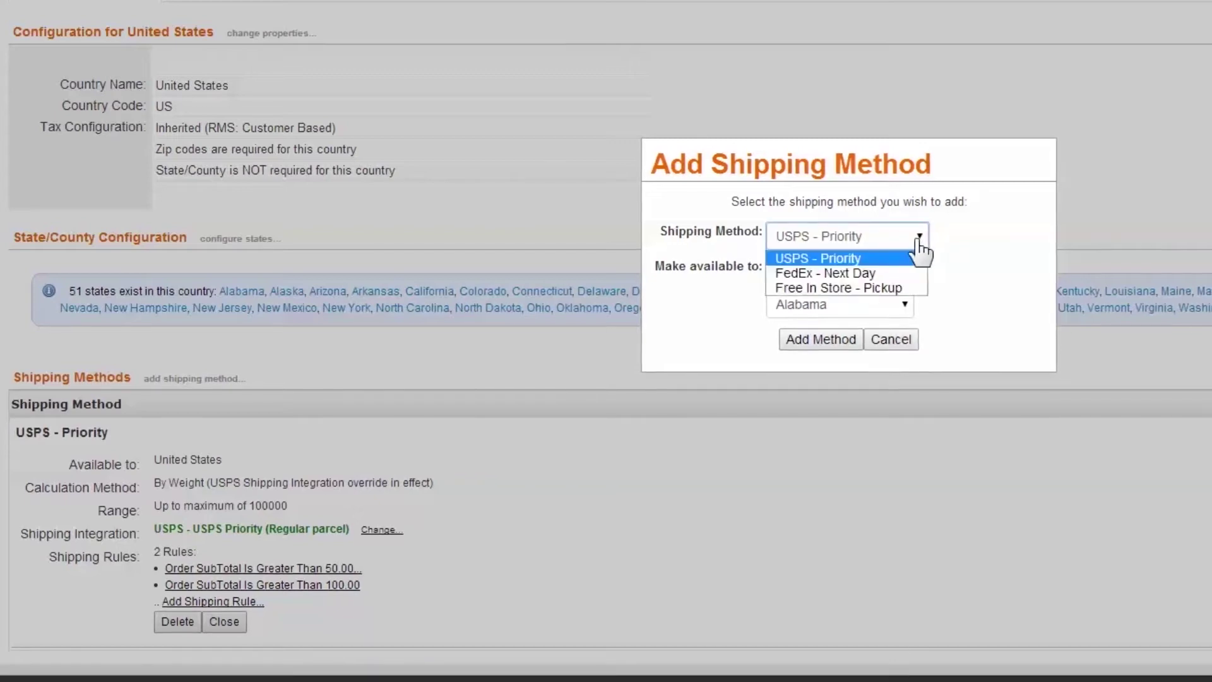
pyautogui.click(876, 273)
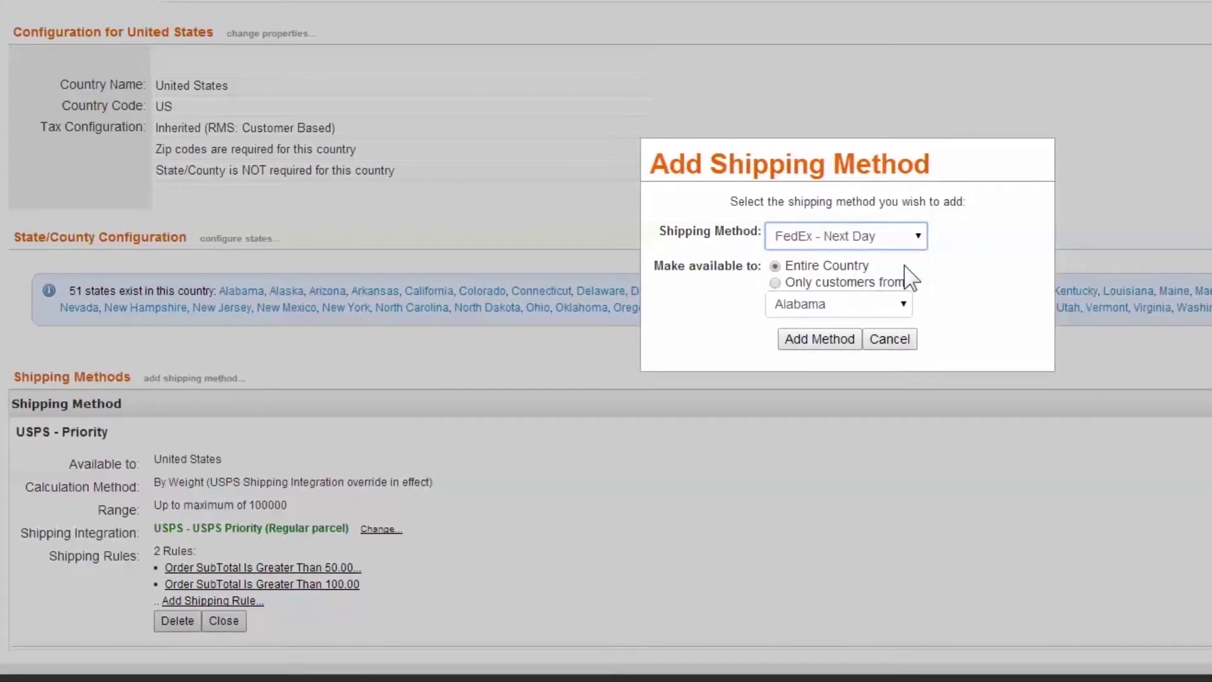
pyautogui.click(817, 339)
pyautogui.click(104, 459)
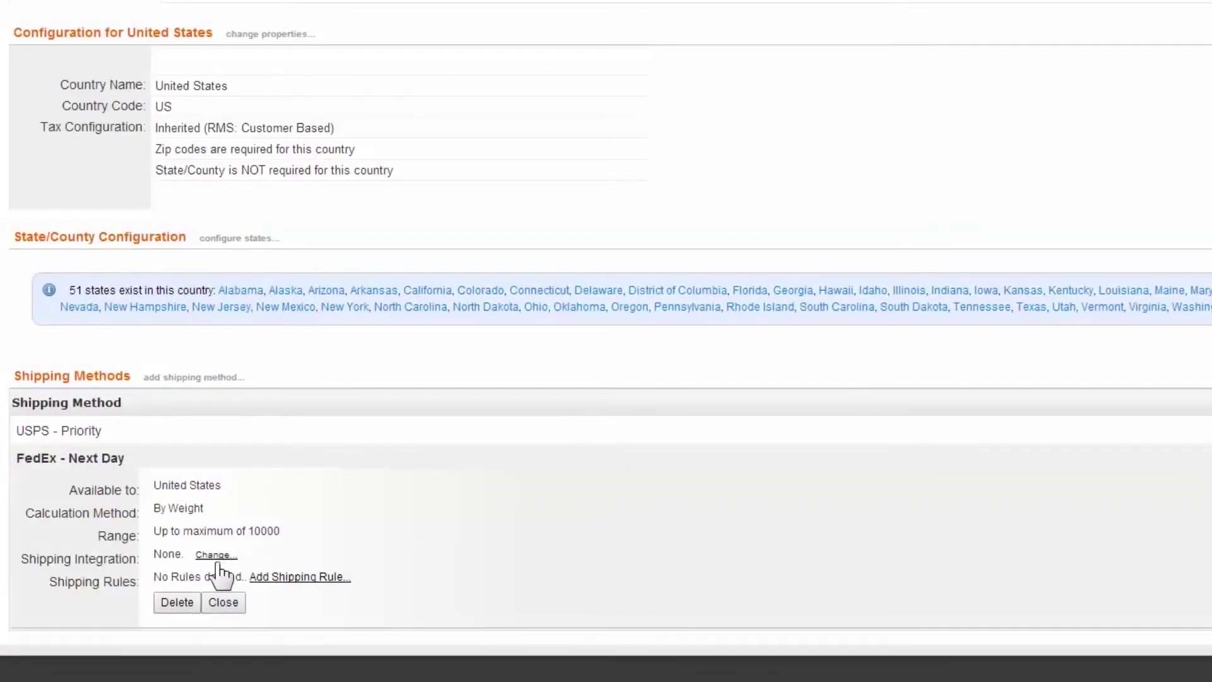
# Step: Set FedEx - Next Day's integration to FedEx Web Services with the (Domestic) Overnight service
pyautogui.click(219, 556)
pyautogui.click(960, 276)
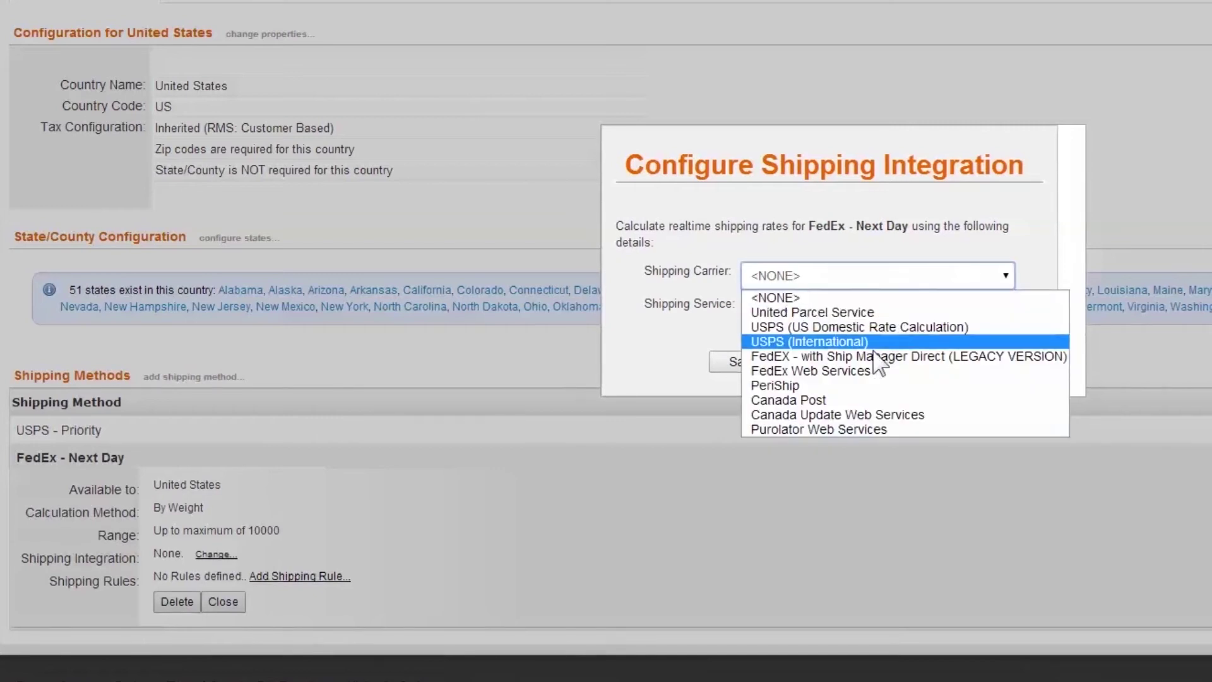
pyautogui.click(877, 371)
pyautogui.click(910, 309)
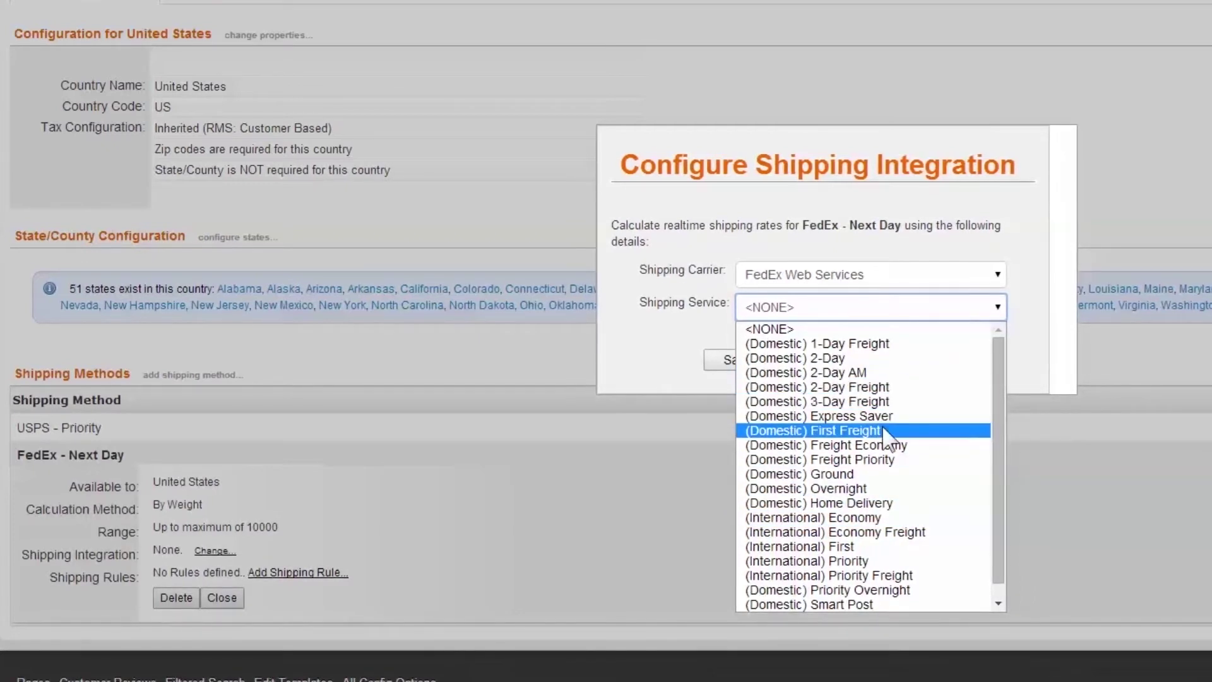
pyautogui.click(870, 488)
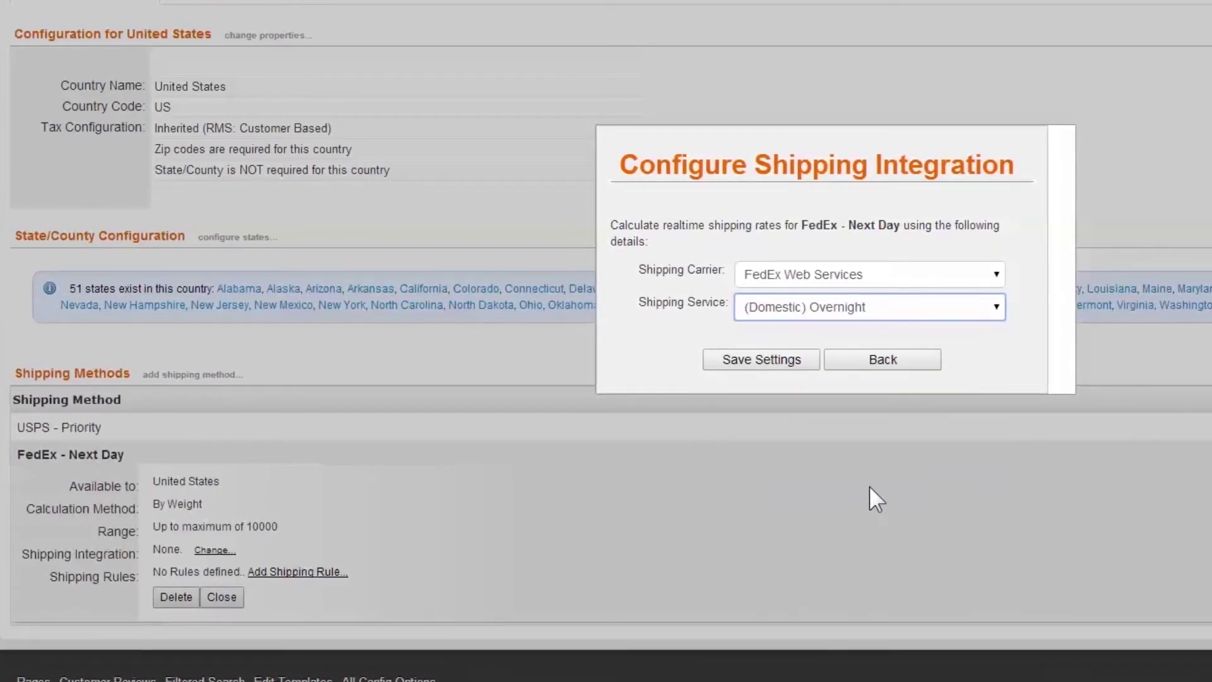
pyautogui.click(761, 360)
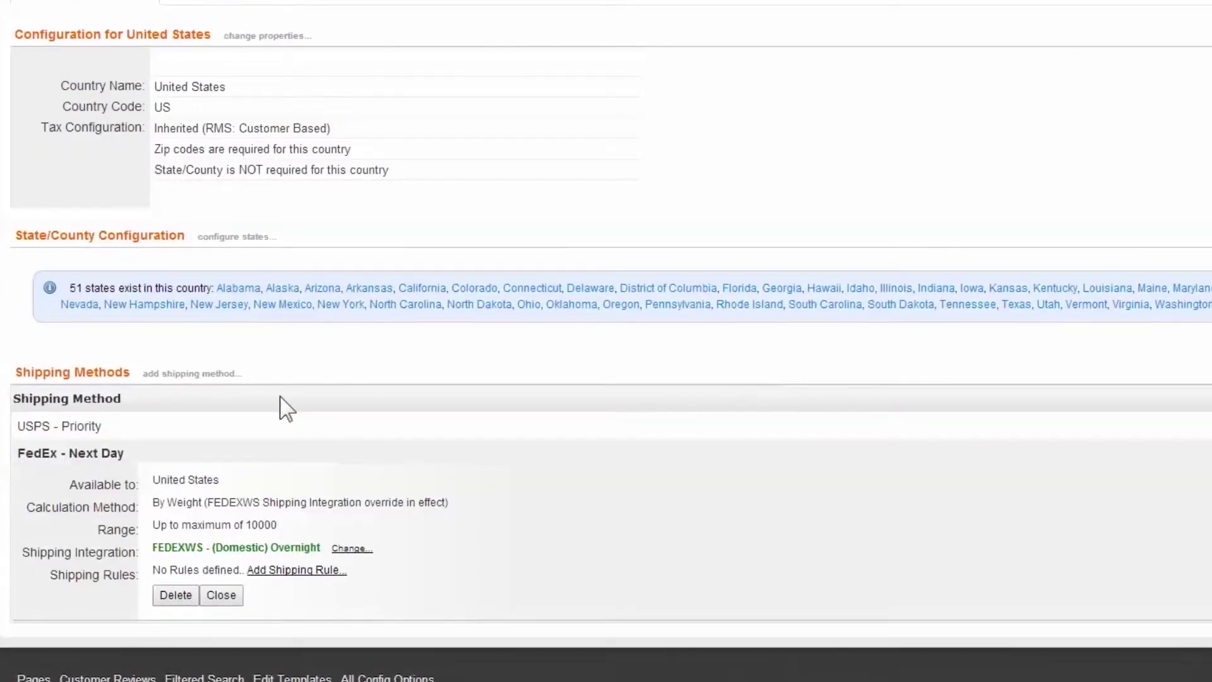
# Step: Choose Free In Store - Pickup and try limiting it to Colorado, Iowa and Vermont
pyautogui.click(201, 376)
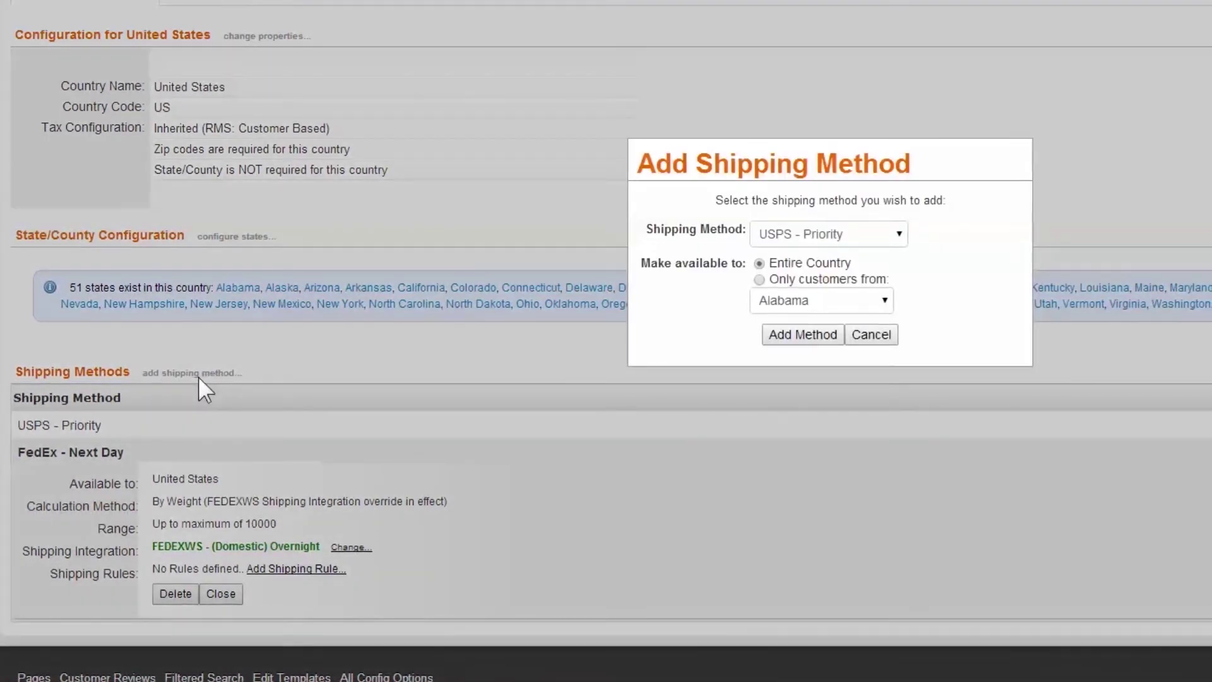
pyautogui.click(896, 248)
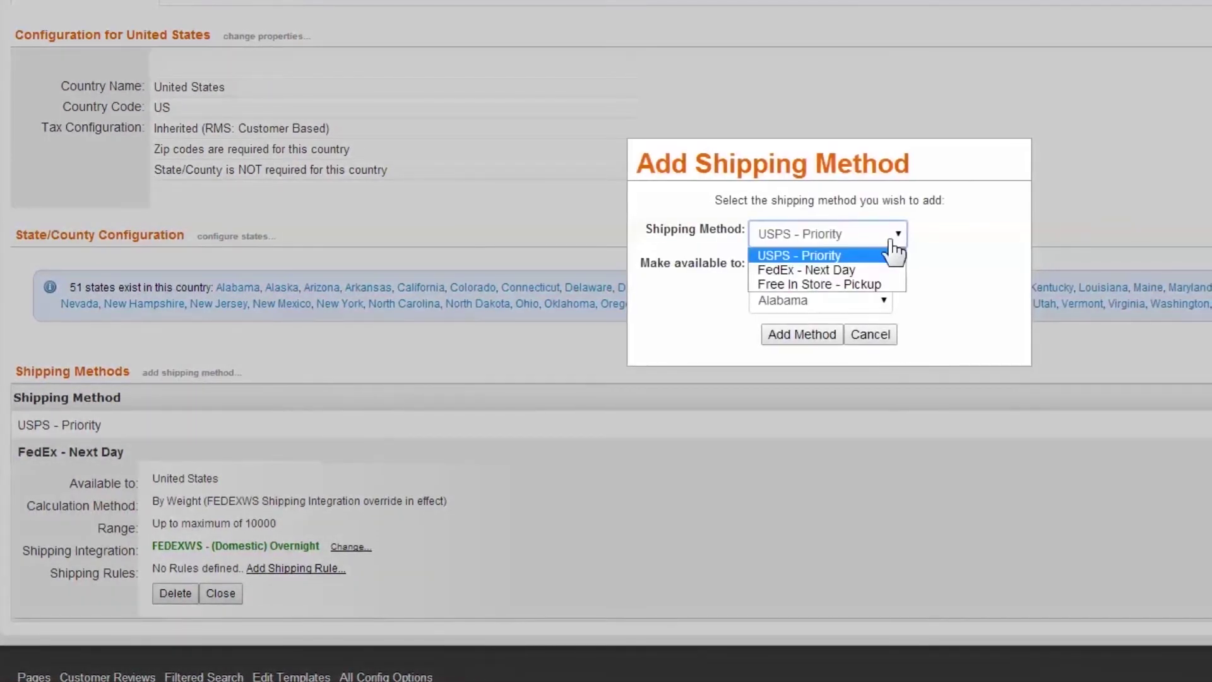
pyautogui.click(864, 285)
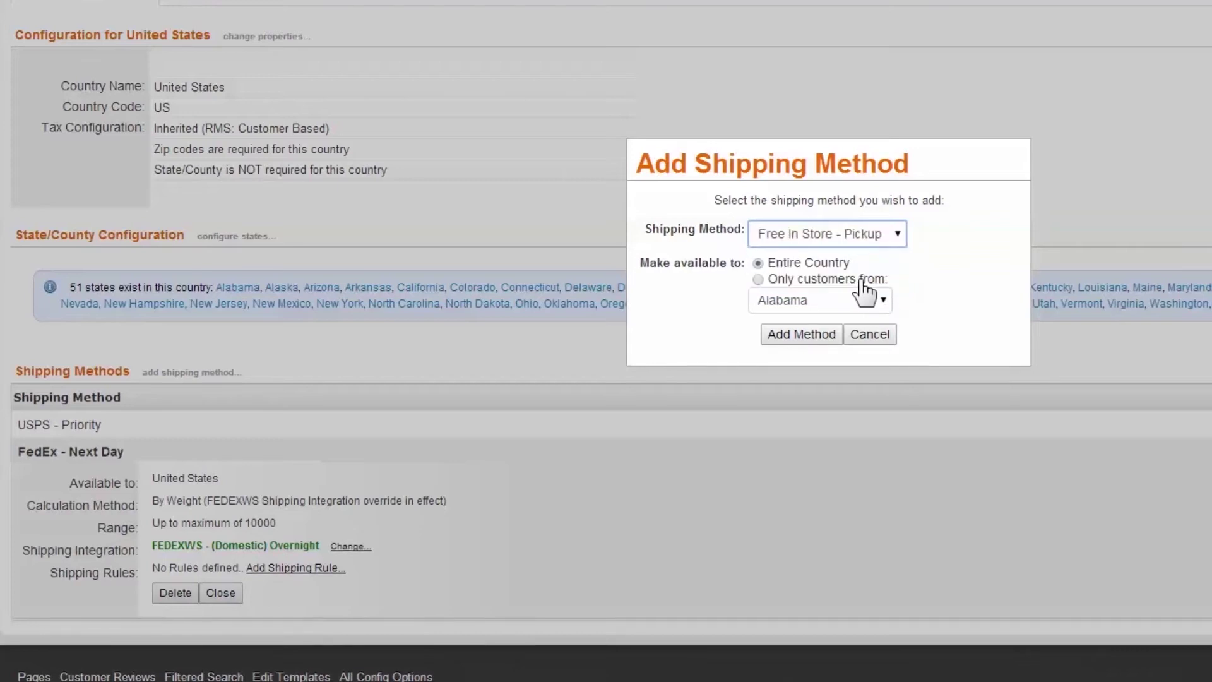
pyautogui.click(759, 279)
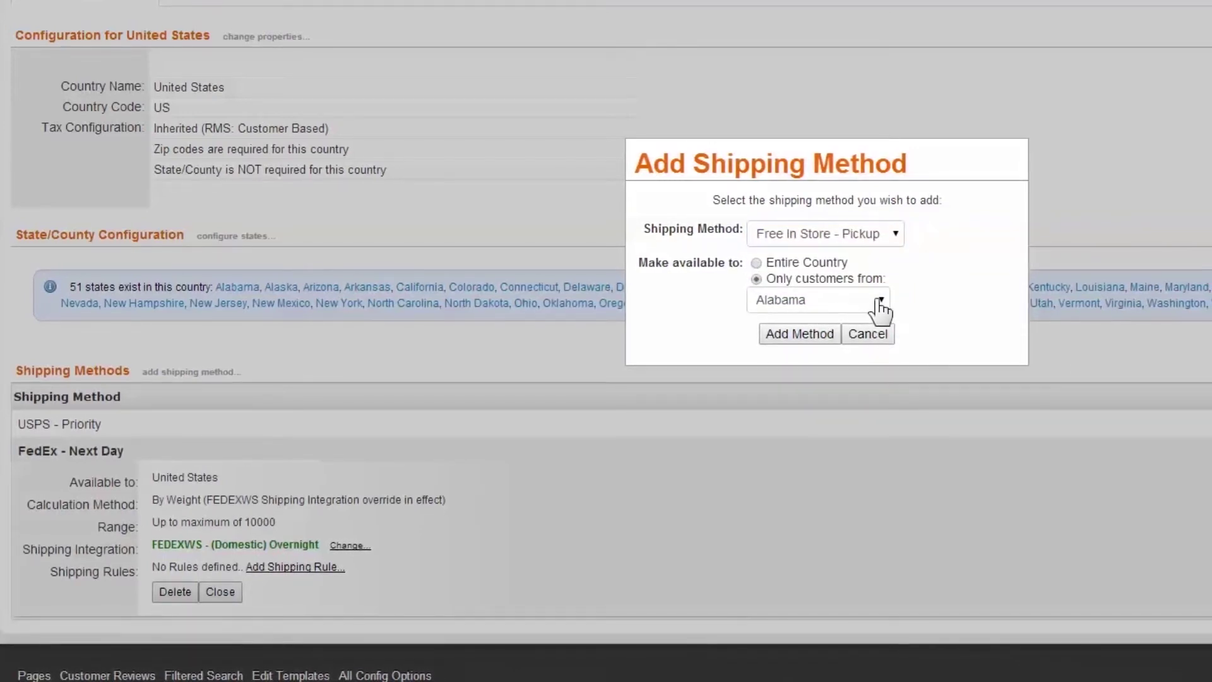
pyautogui.click(878, 301)
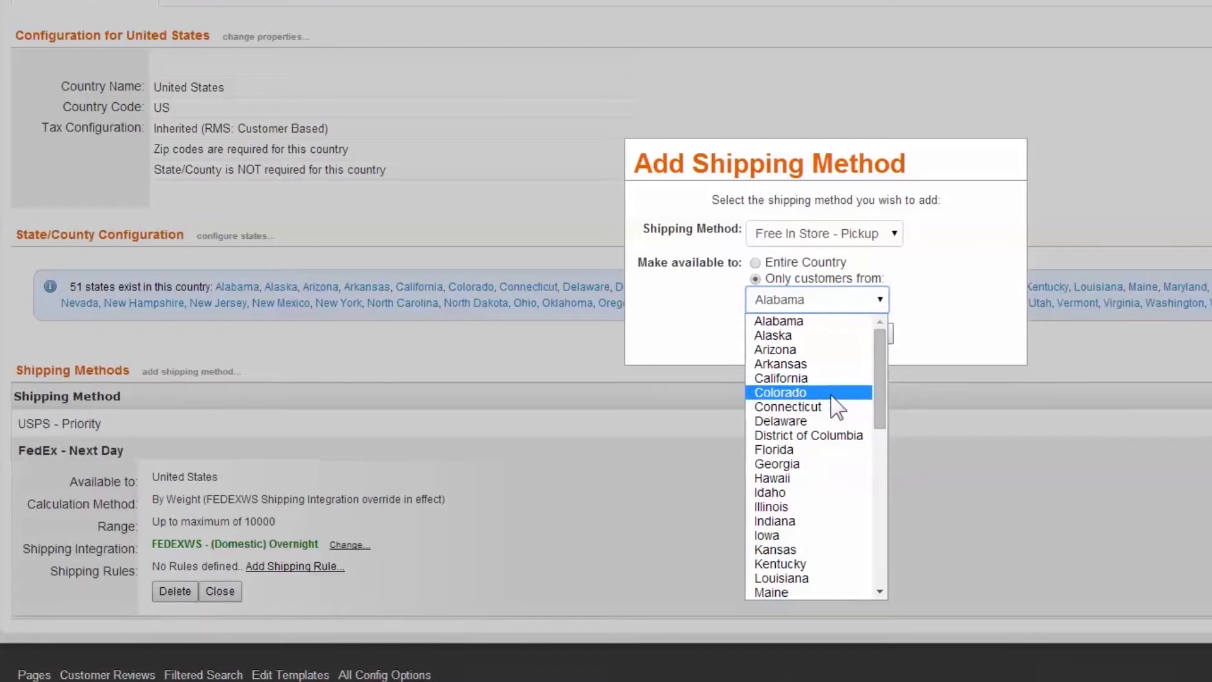
pyautogui.click(830, 397)
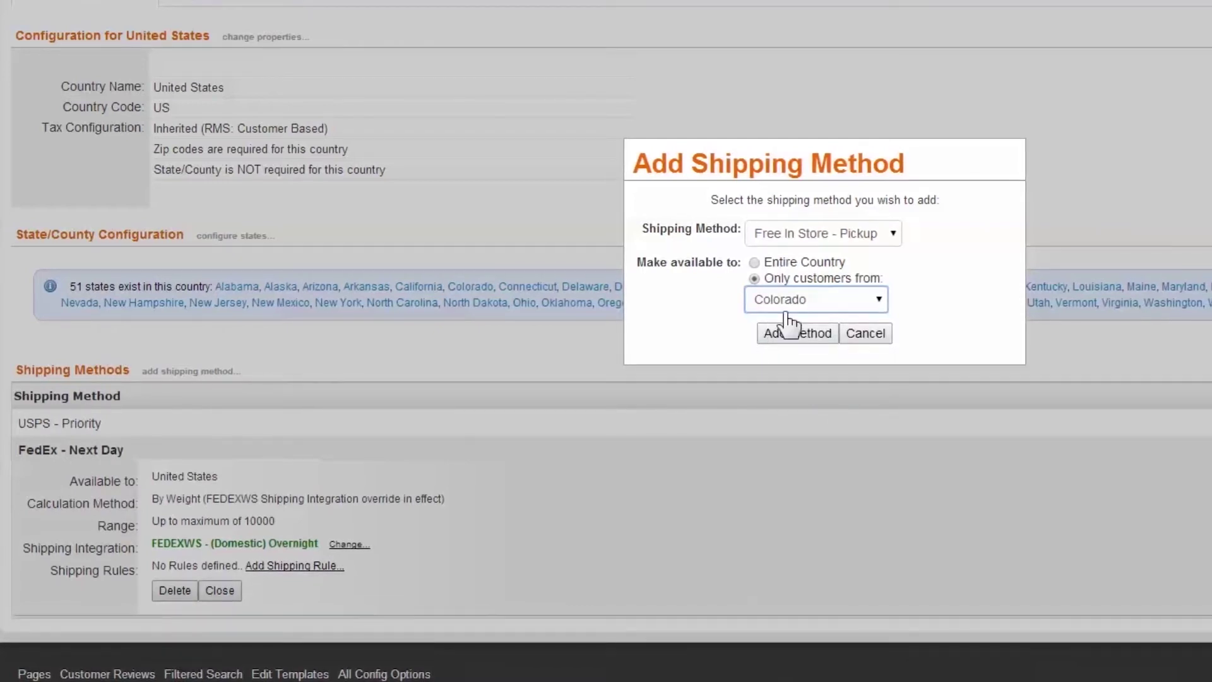
pyautogui.click(811, 307)
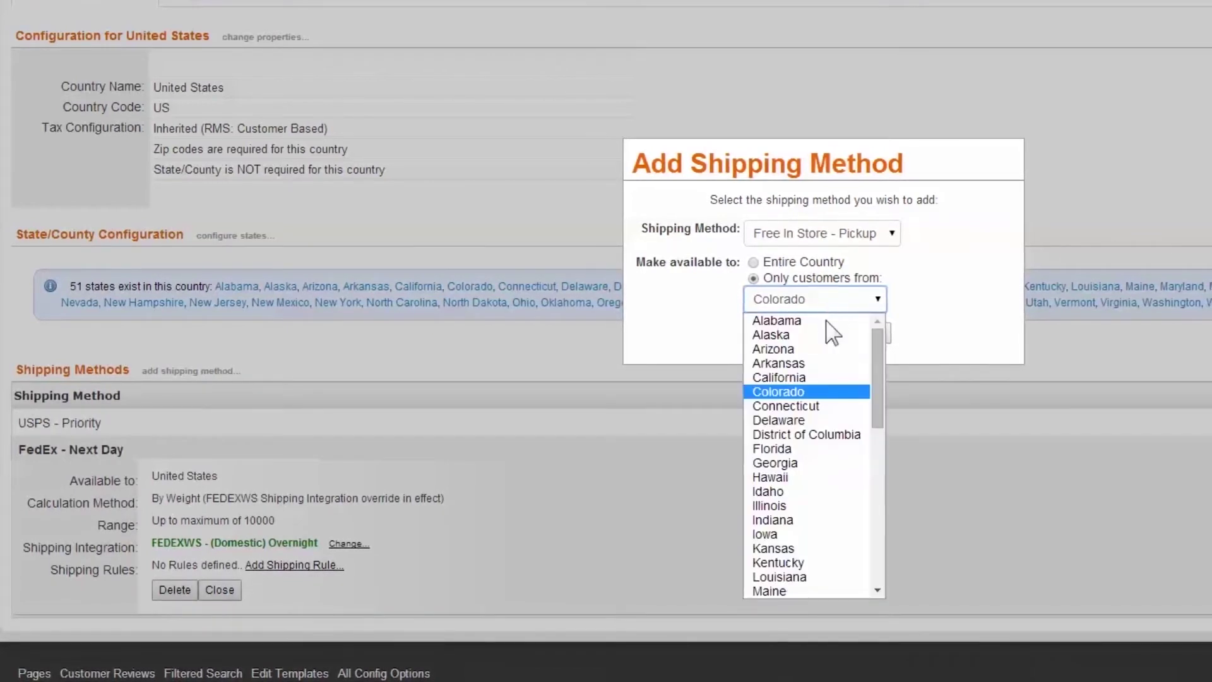
pyautogui.click(796, 534)
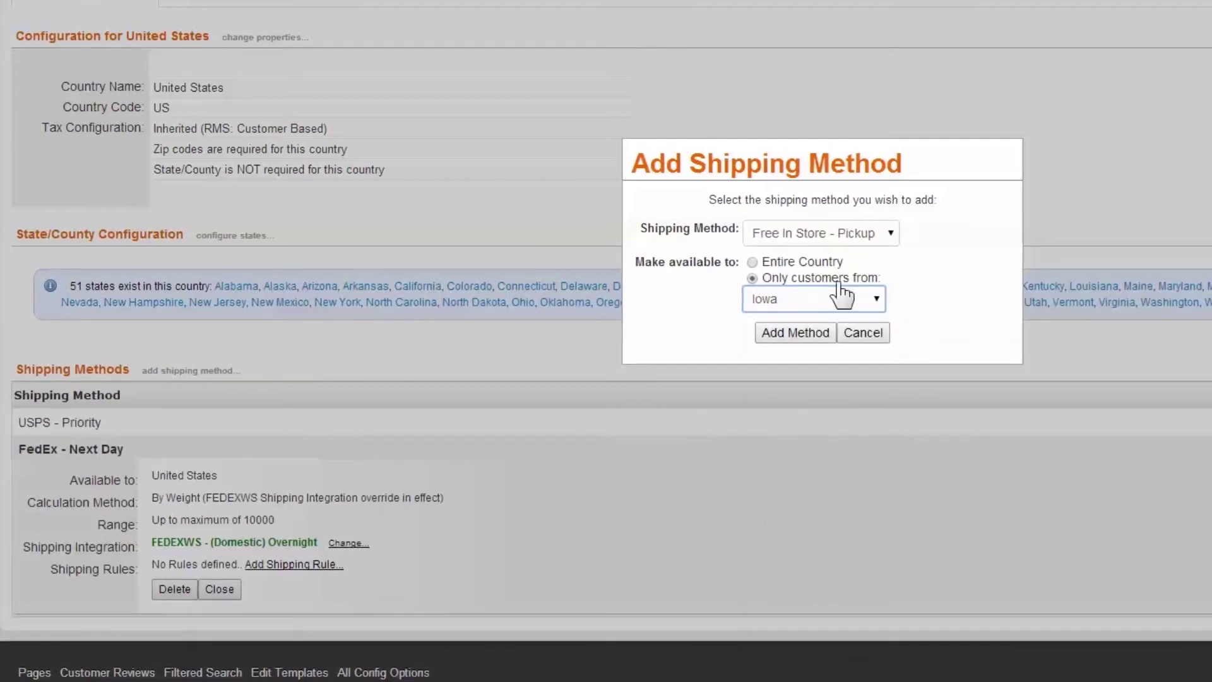
pyautogui.click(810, 309)
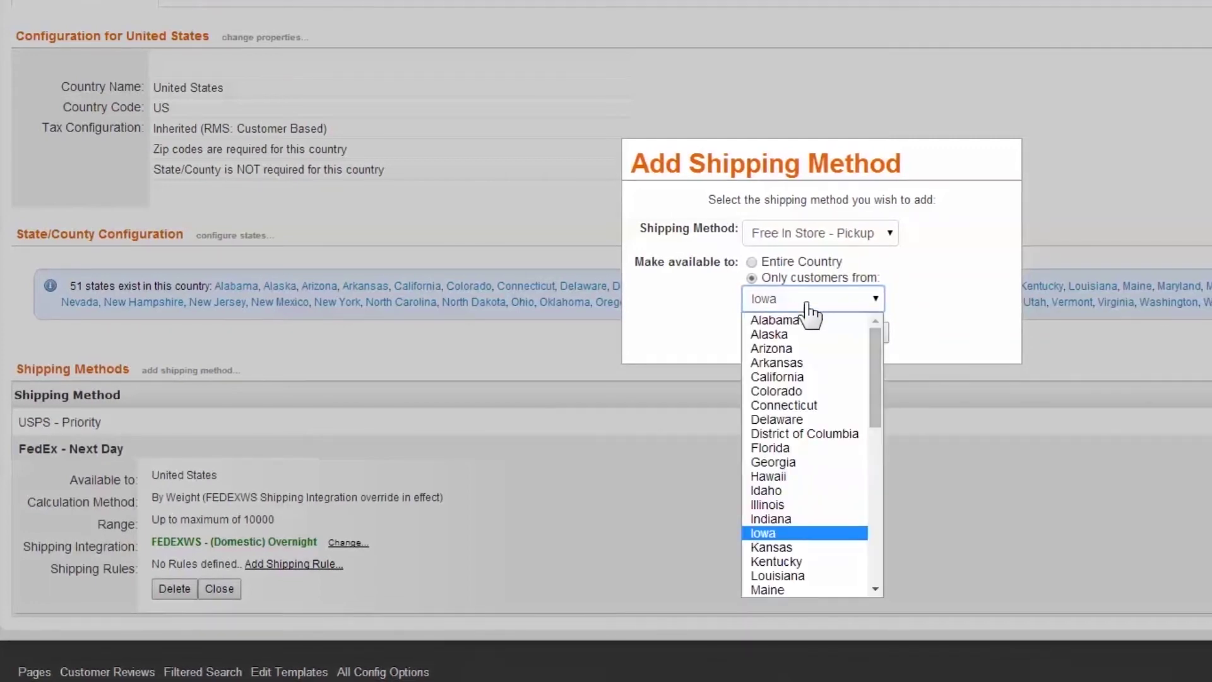
pyautogui.scroll(-10, 808, 499)
pyautogui.click(807, 514)
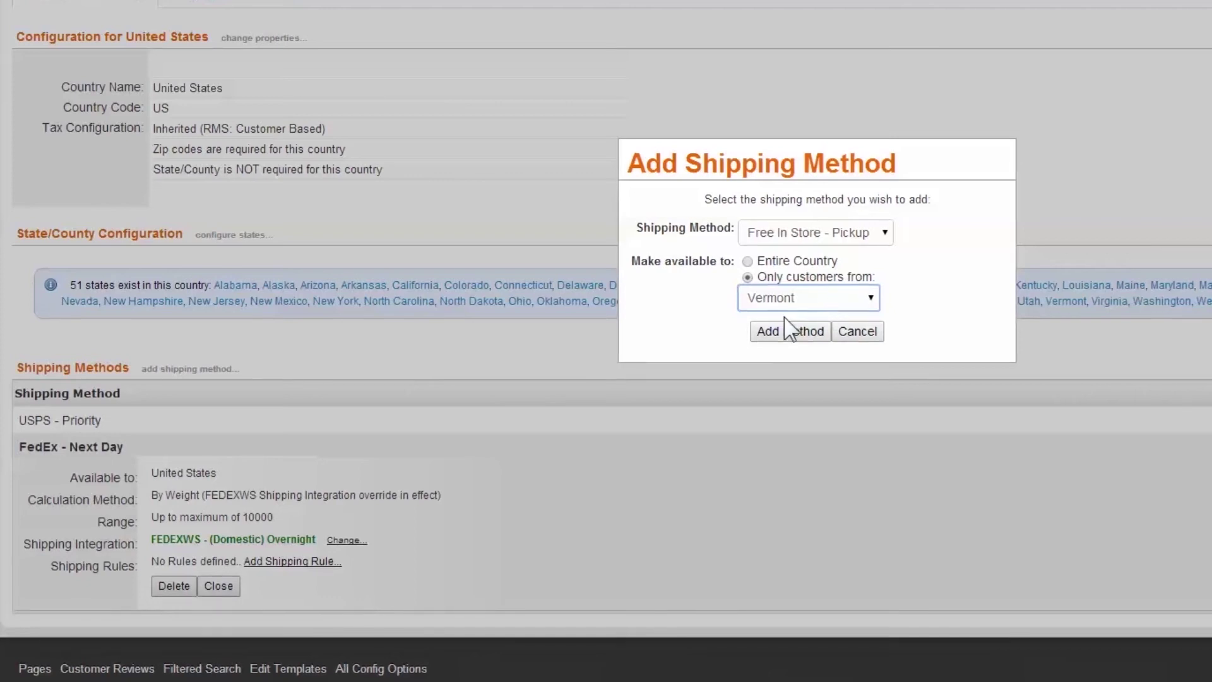
# Step: Switch back to Entire Country, add the method, and highlight its calculation and rule details
pyautogui.click(747, 261)
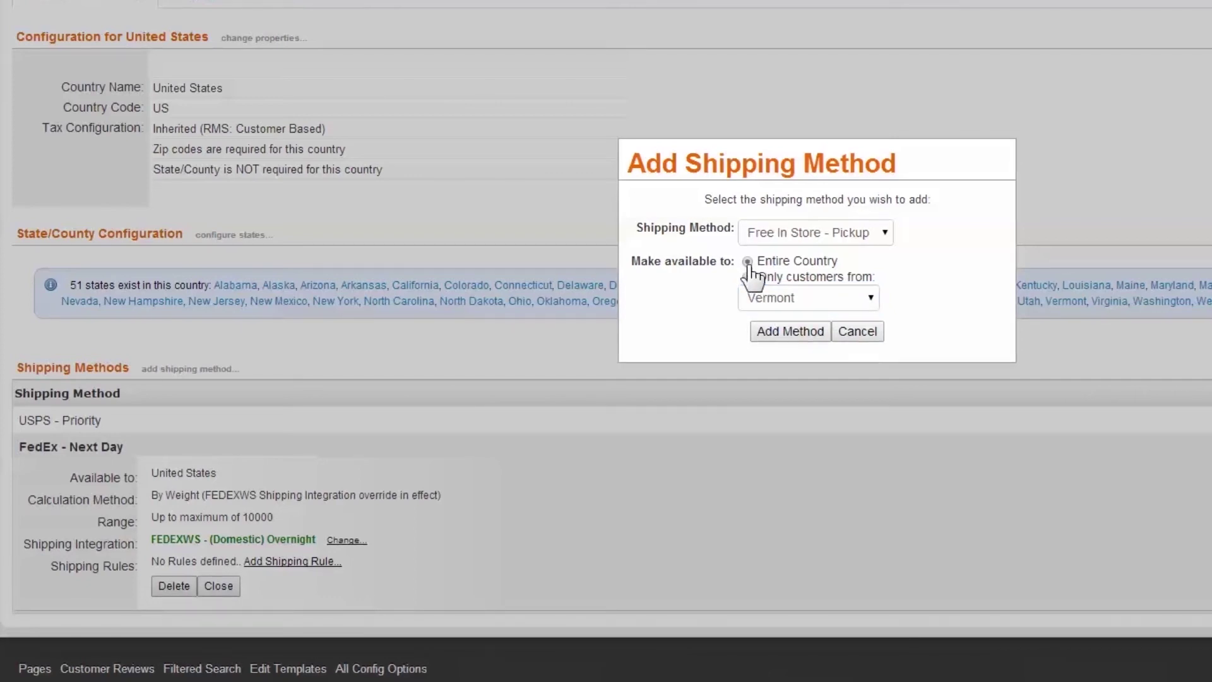
pyautogui.click(786, 333)
pyautogui.click(91, 477)
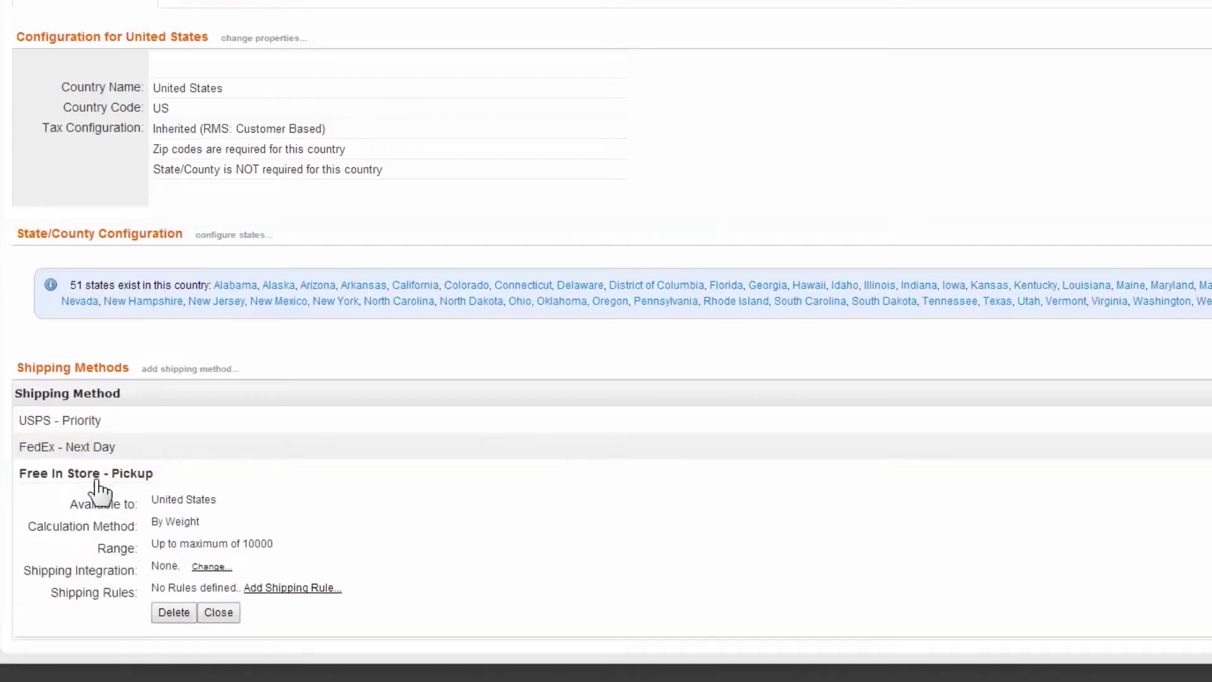
pyautogui.moveTo(26, 574); pyautogui.dragTo(120, 593)
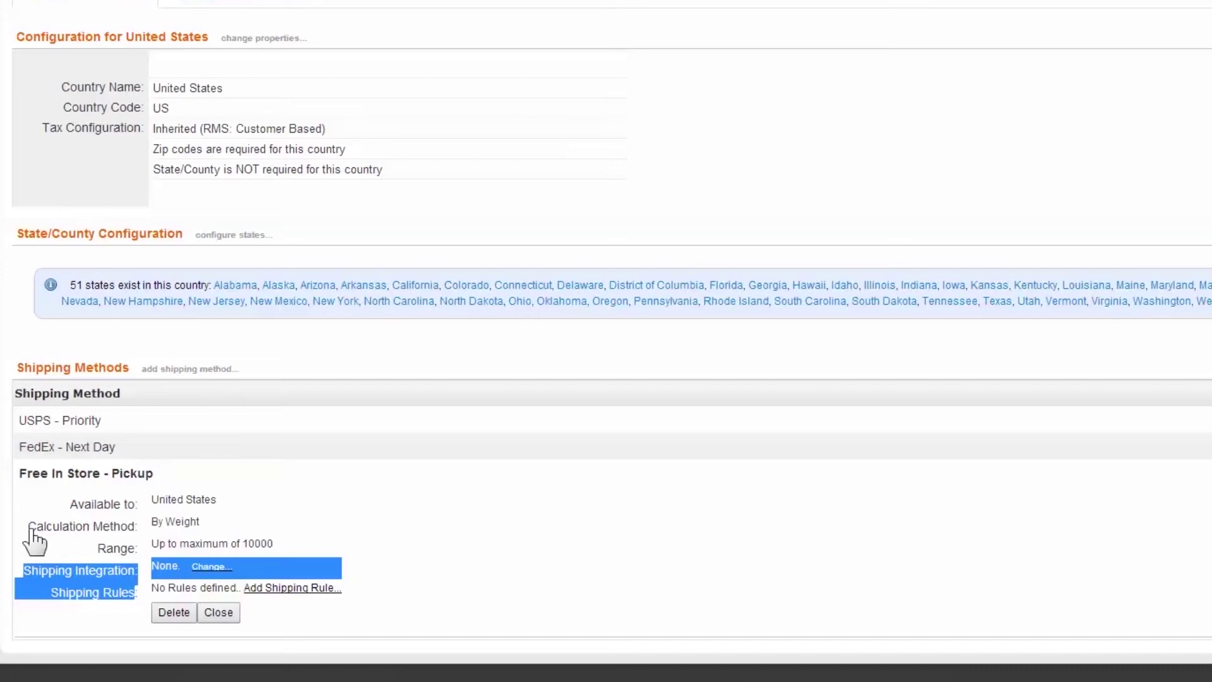
pyautogui.doubleClick(35, 529)
pyautogui.moveTo(77, 540); pyautogui.dragTo(307, 558)
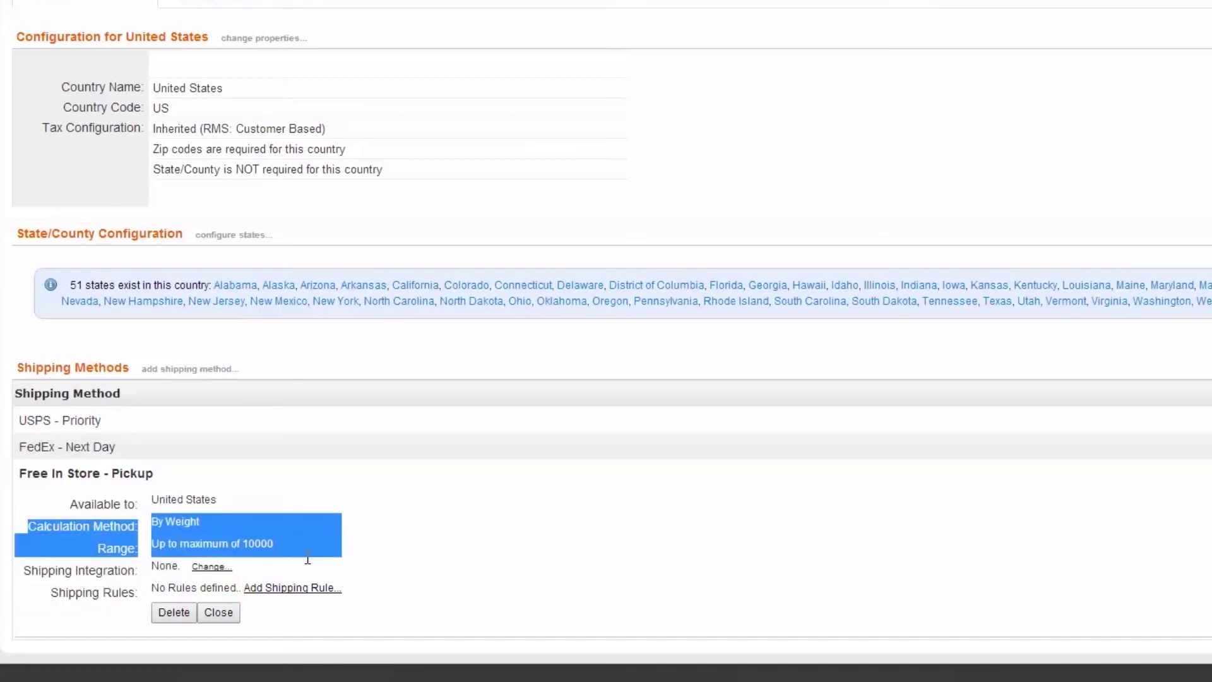
pyautogui.click(530, 487)
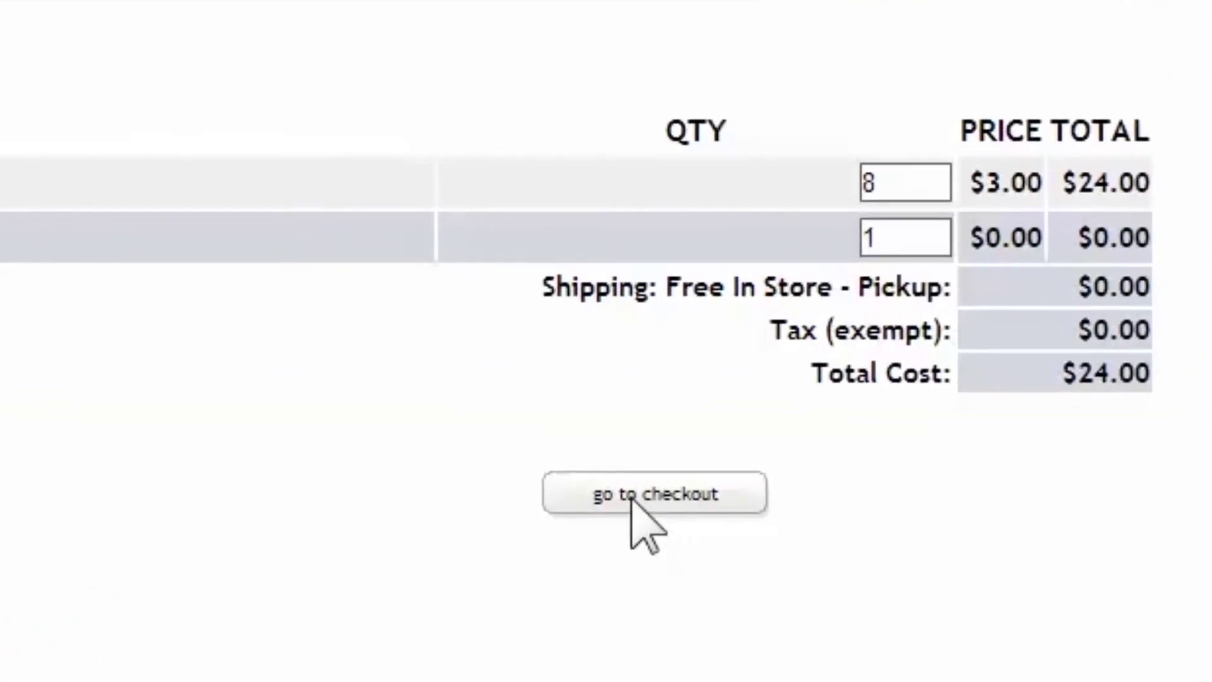
# Step: Go to checkout and review Free In Store - Pickup FREE, USPS - Priority $16.00, FedEx - Next Day $24.00
pyautogui.click(631, 497)
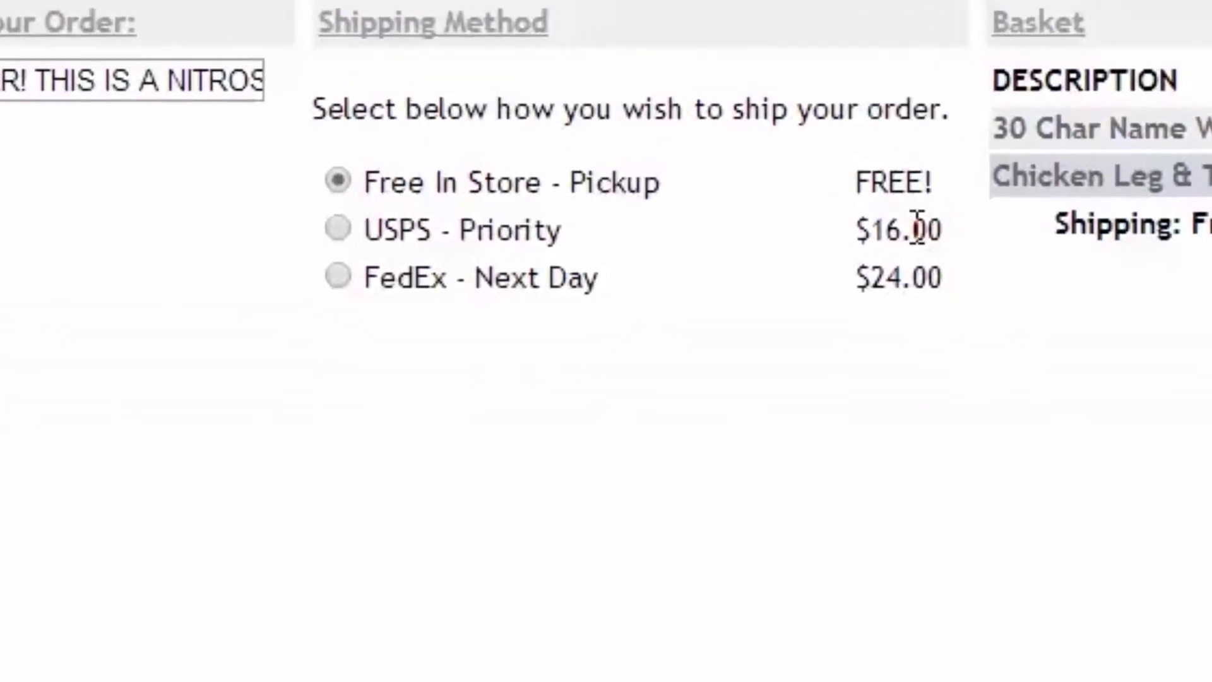
pyautogui.moveTo(960, 315); pyautogui.dragTo(361, 192)
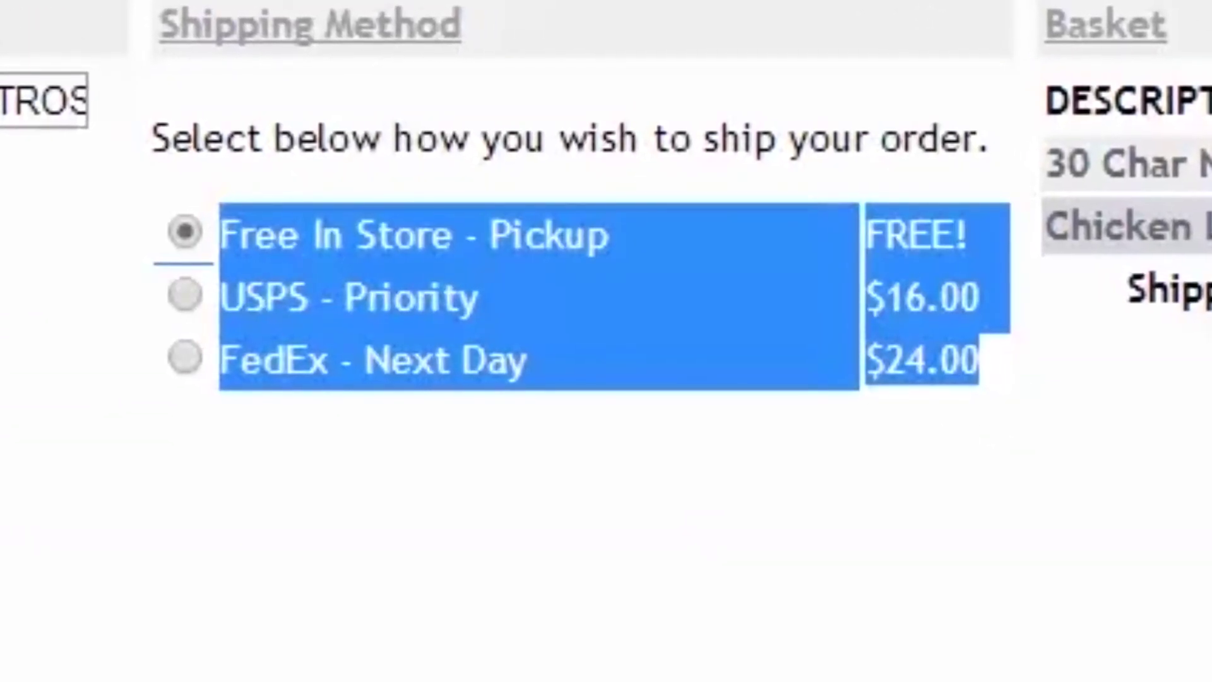
pyautogui.click(871, 575)
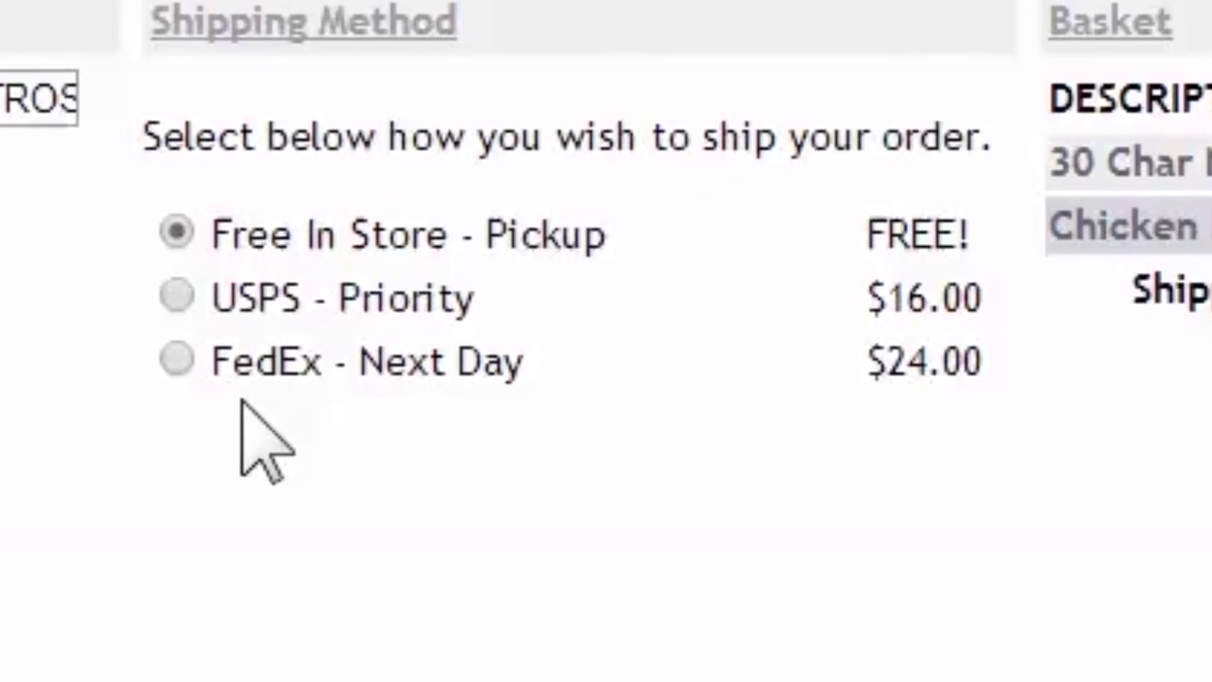
# Step: Raise the first item's quantity to 17 and confirm USPS - Priority shows $5.00, then FREE at $180.00
pyautogui.click(1106, 162)
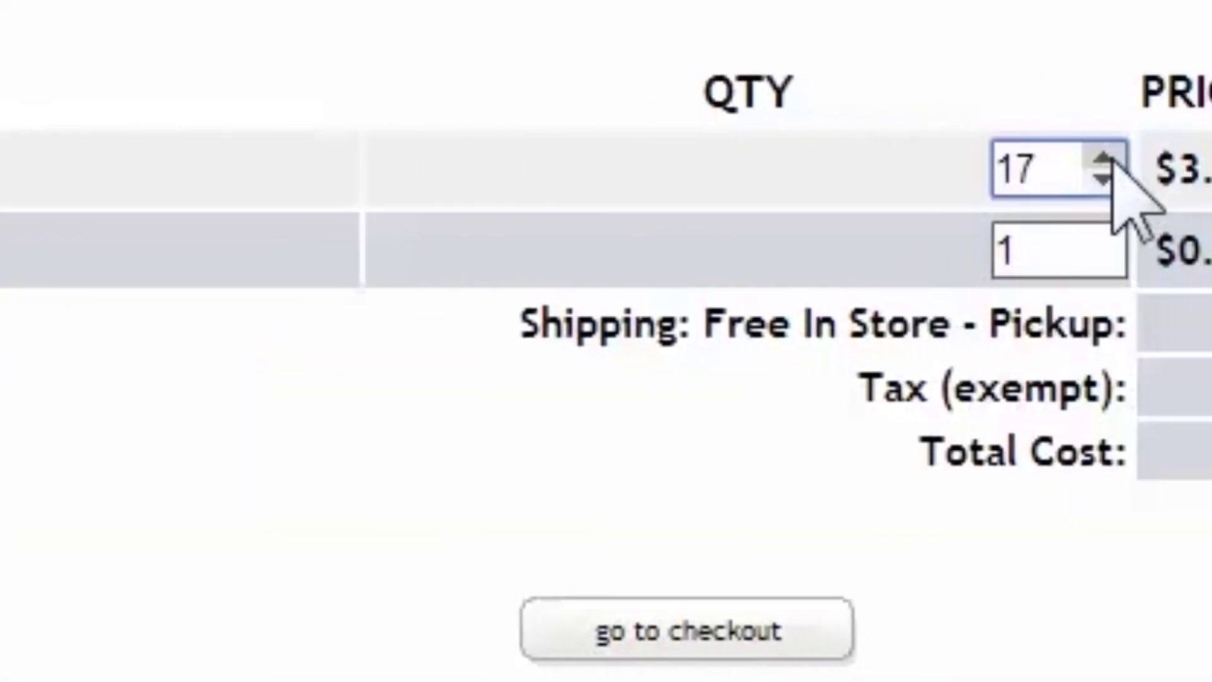
pyautogui.click(434, 643)
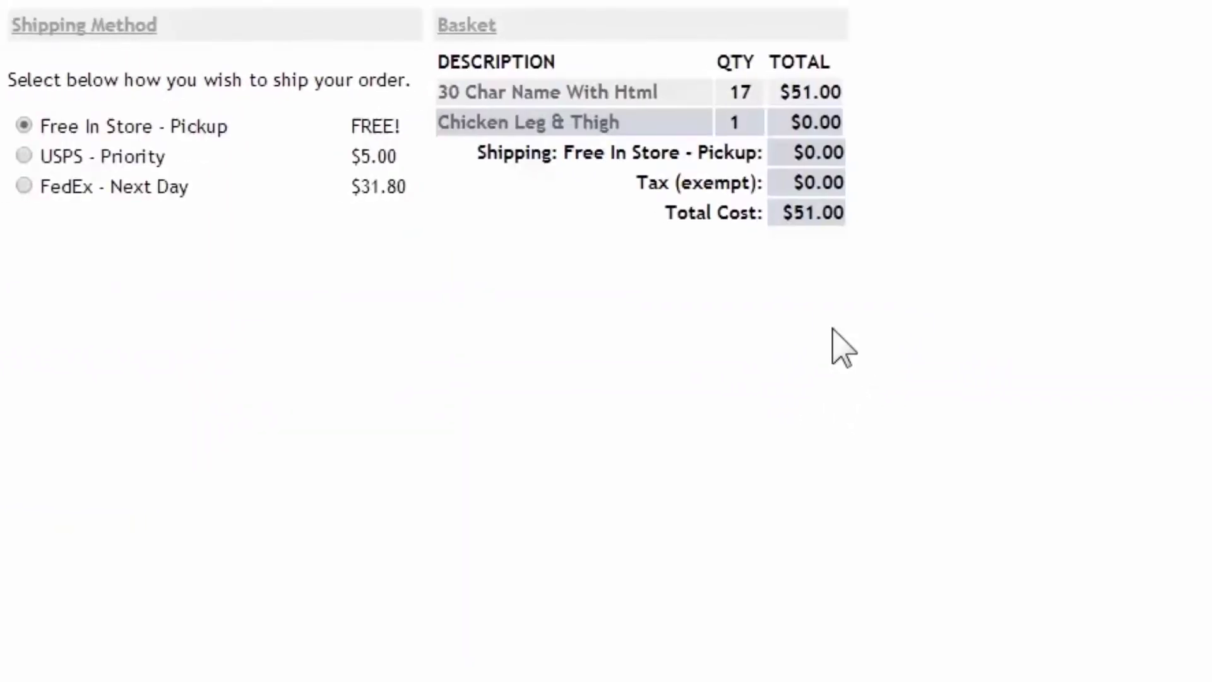
pyautogui.moveTo(409, 167); pyautogui.dragTo(38, 155)
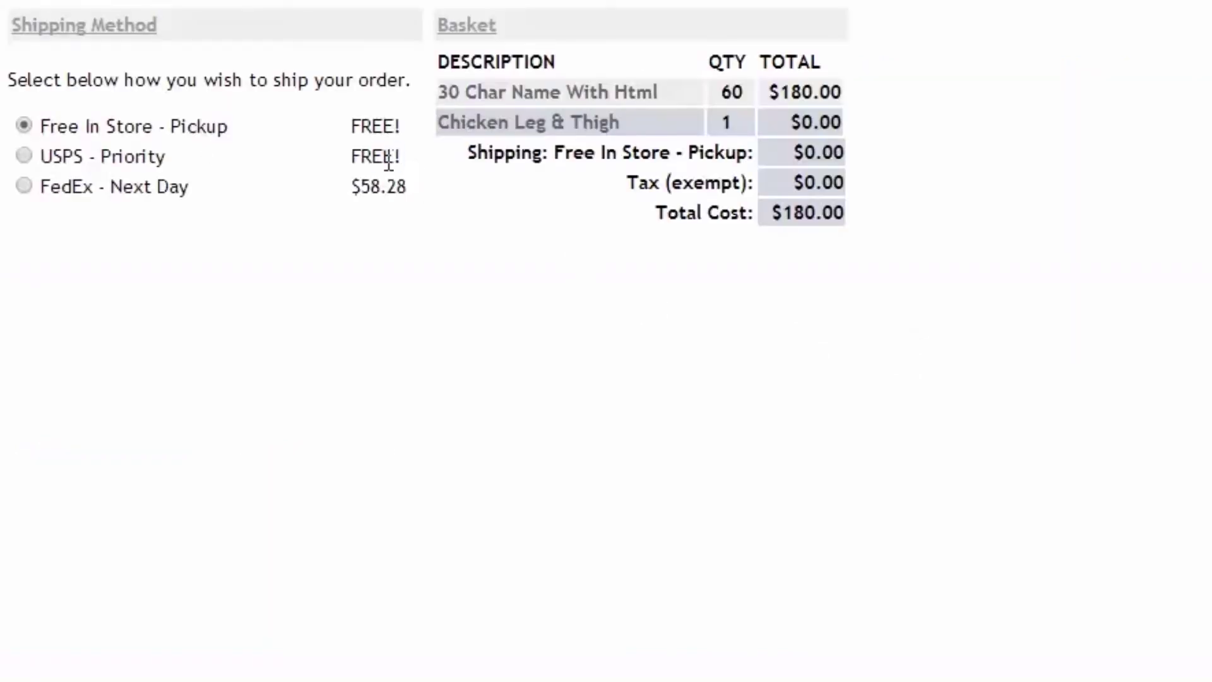
pyautogui.moveTo(401, 158); pyautogui.dragTo(42, 172)
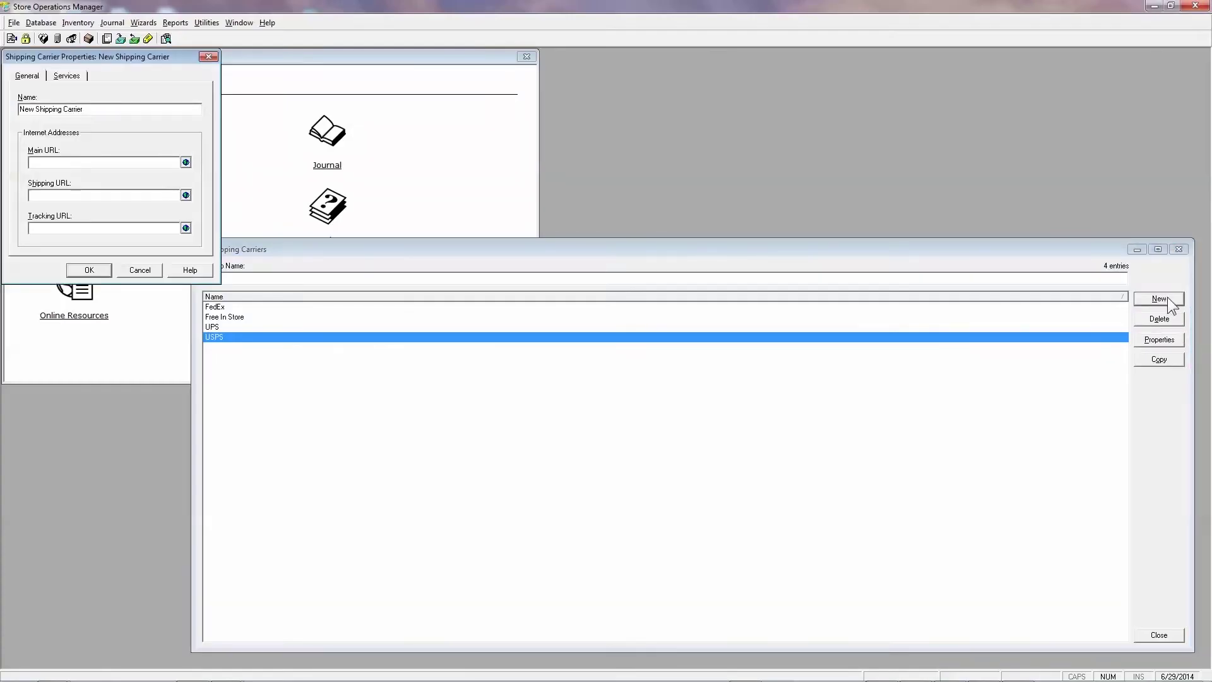
# Step: Create the $5 Priority carrier with a $50-$100 service, save it, and dismiss the restart notice
pyautogui.click(130, 114)
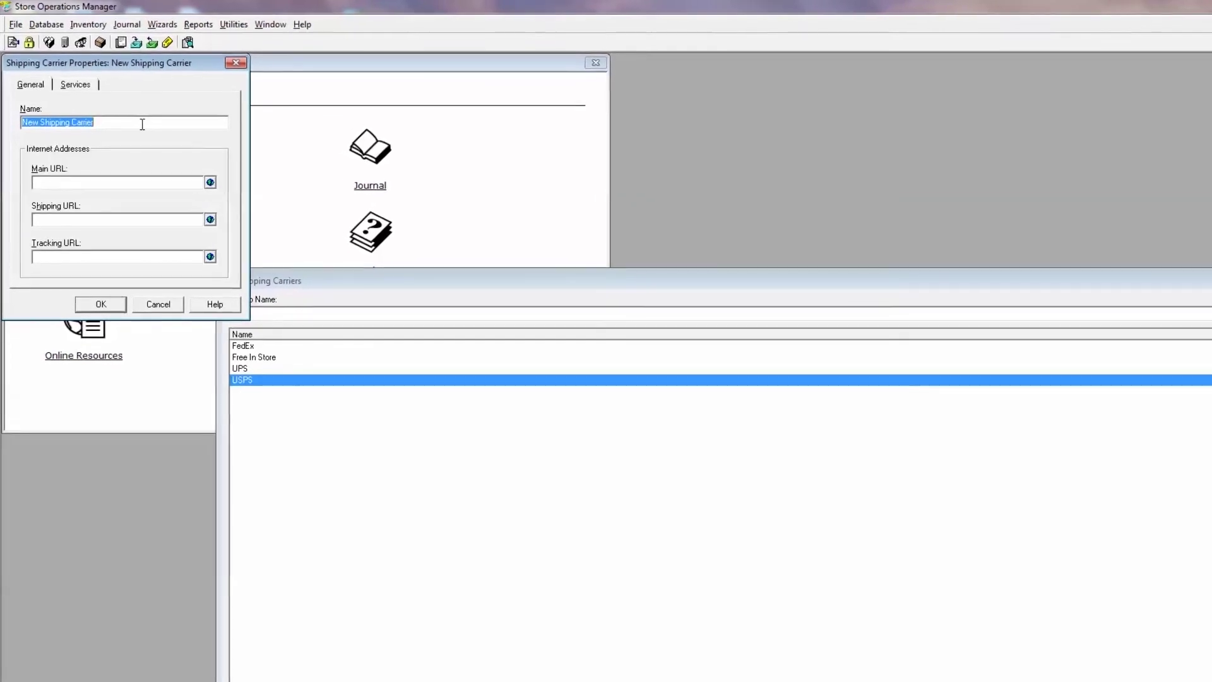
pyautogui.write('$5 Priority')
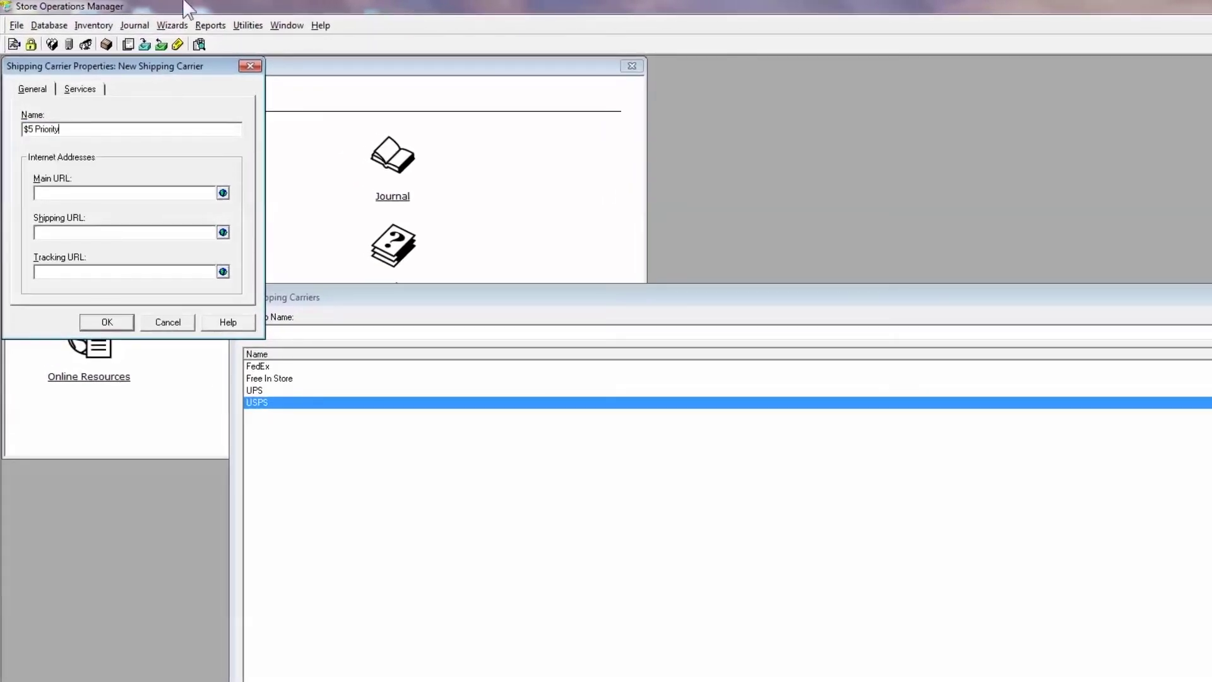
pyautogui.click(82, 90)
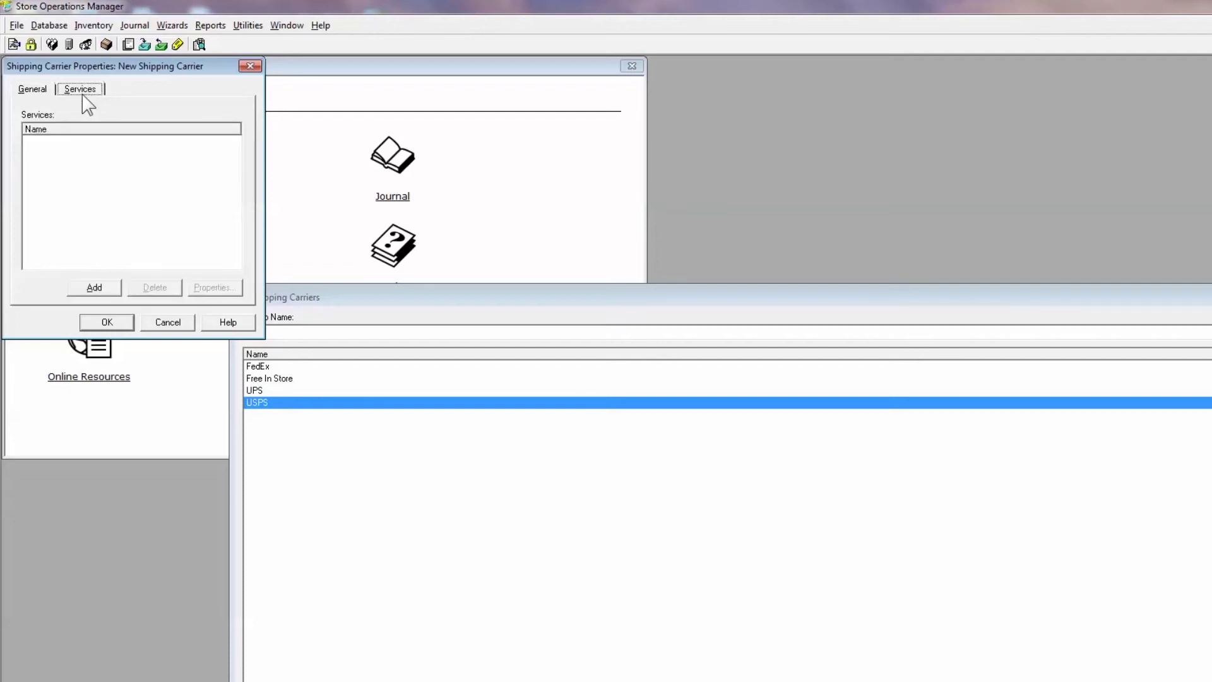
pyautogui.click(94, 288)
pyautogui.write('$50-$100')
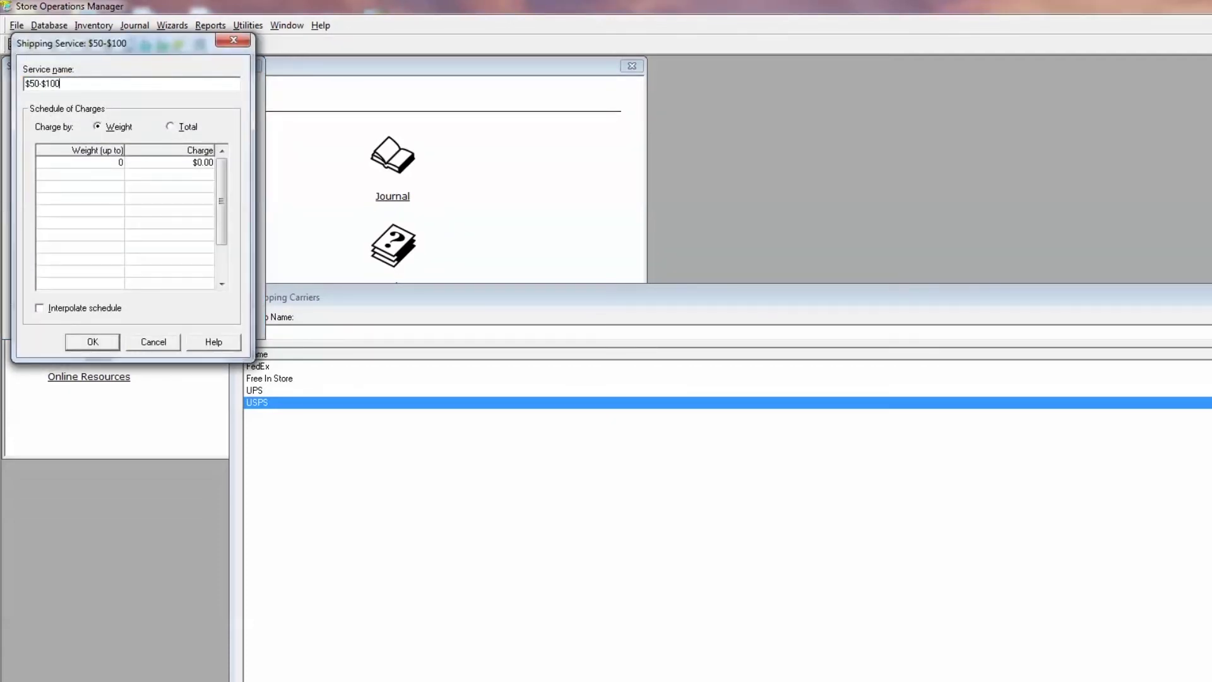
pyautogui.click(112, 162)
pyautogui.write('100000')
pyautogui.click(94, 343)
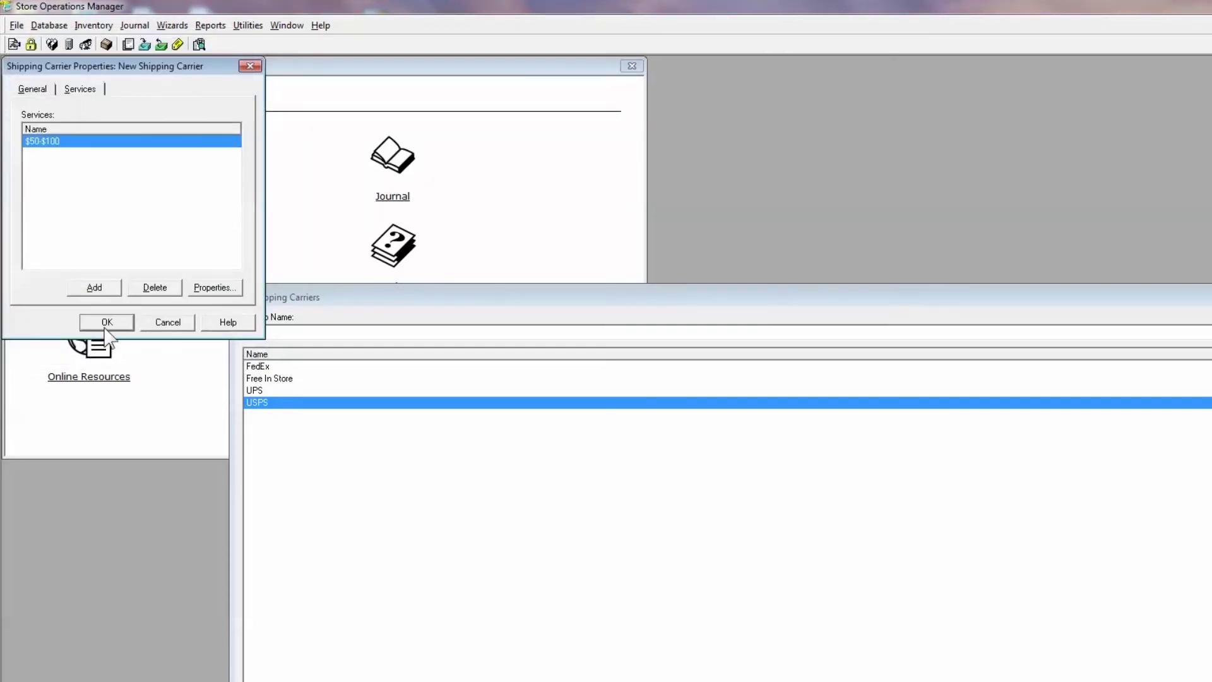
pyautogui.click(106, 323)
pyautogui.click(864, 466)
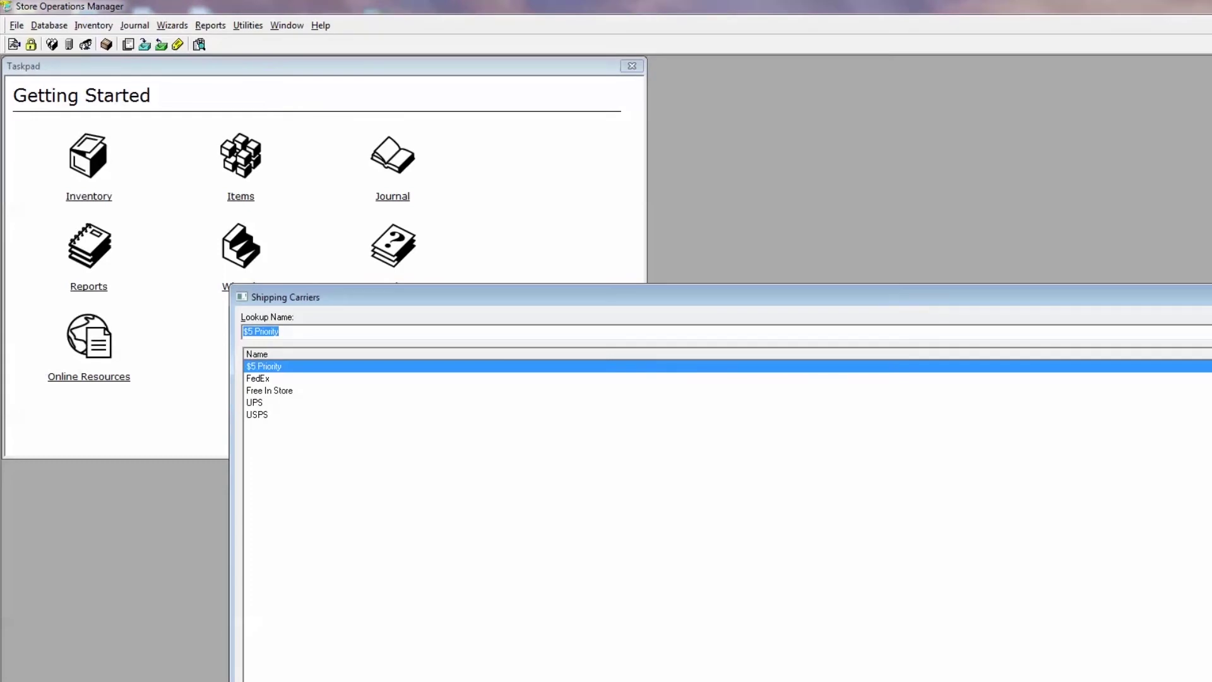
# Step: Create the Free Over $100 carrier with a Priority service (weight limit 100000) and synchronize it
pyautogui.press('Insert')
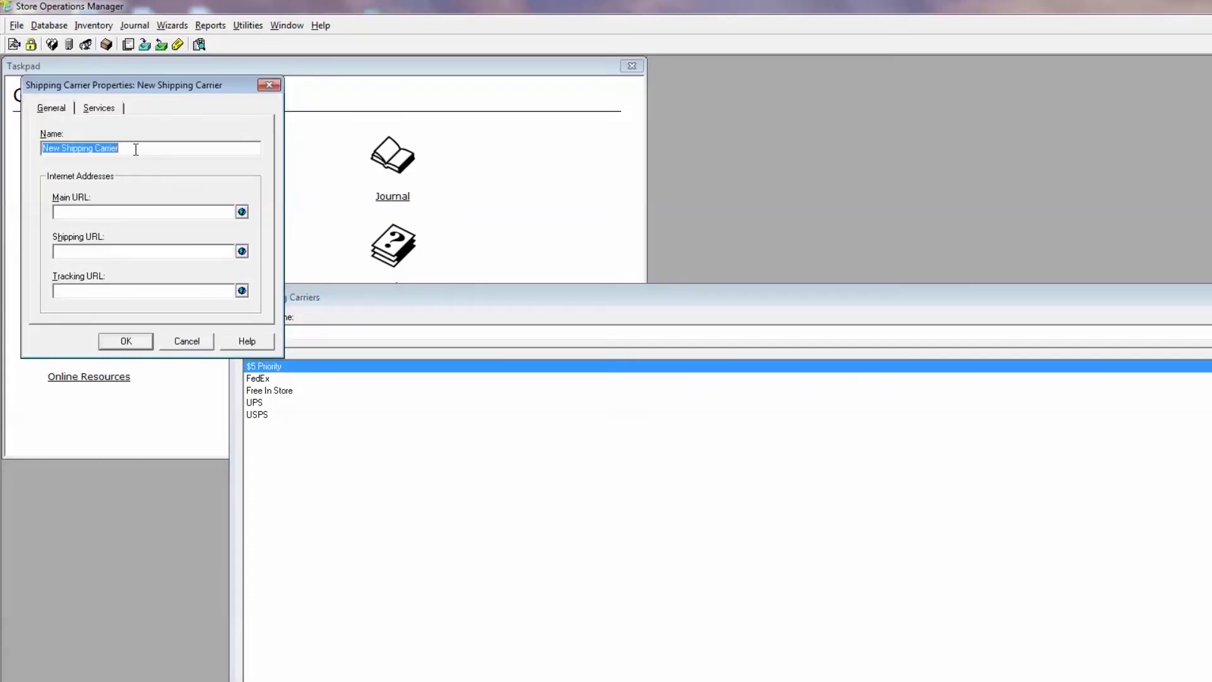
pyautogui.write('Fi')
pyautogui.click(104, 111)
pyautogui.click(113, 307)
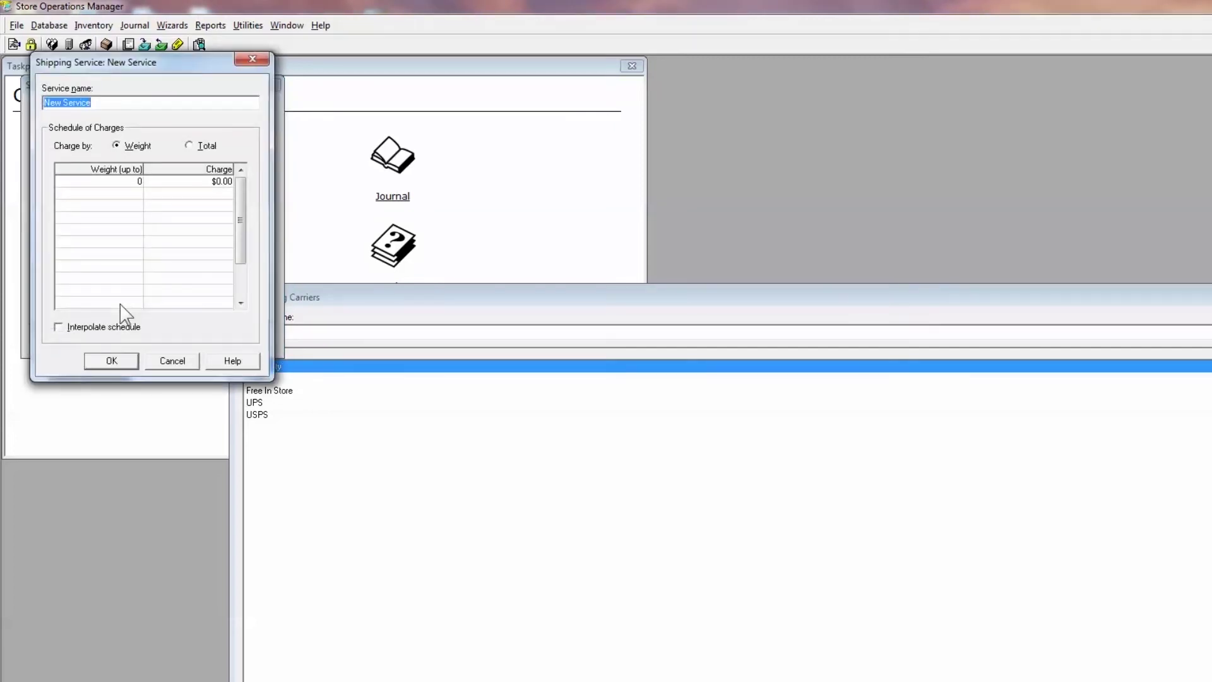
pyautogui.write('Priority')
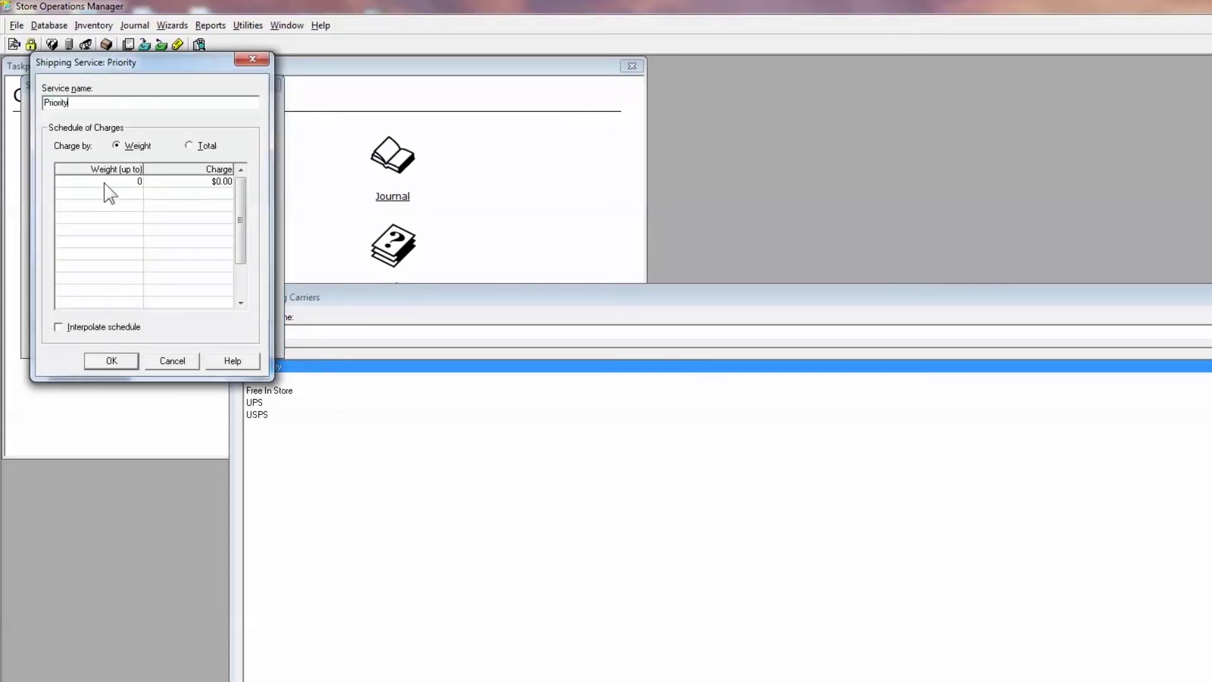
pyautogui.click(105, 184)
pyautogui.write('10000000')
pyautogui.click(112, 360)
pyautogui.click(117, 344)
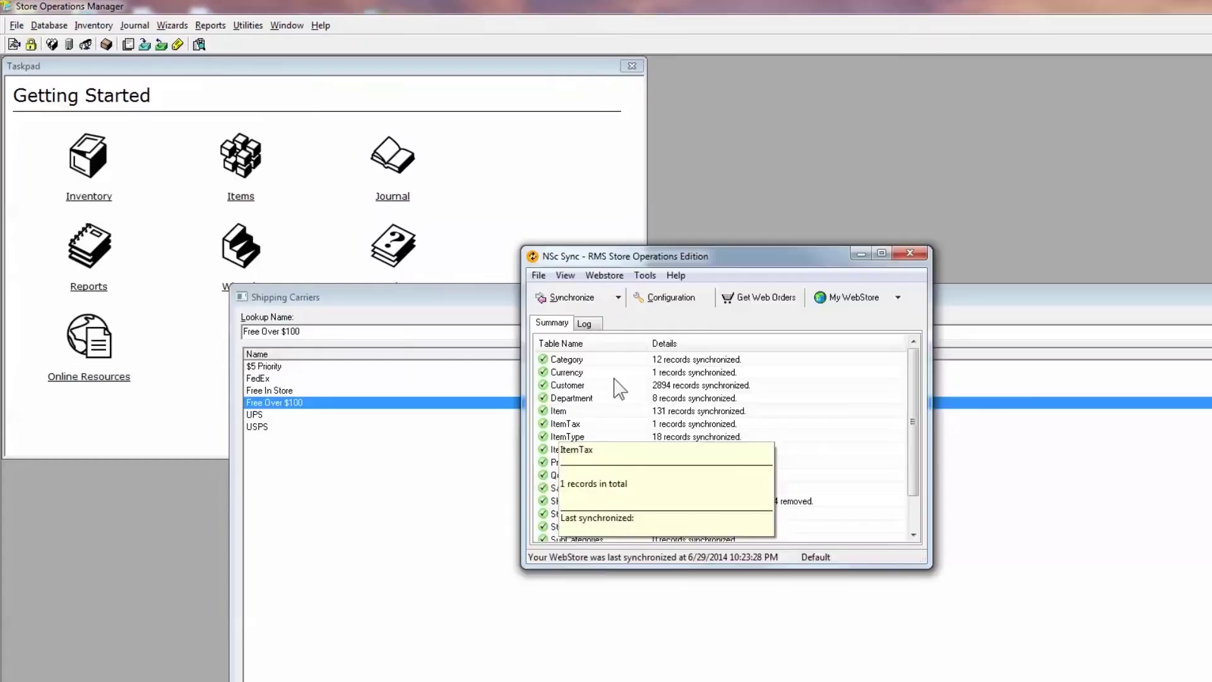
pyautogui.click(589, 300)
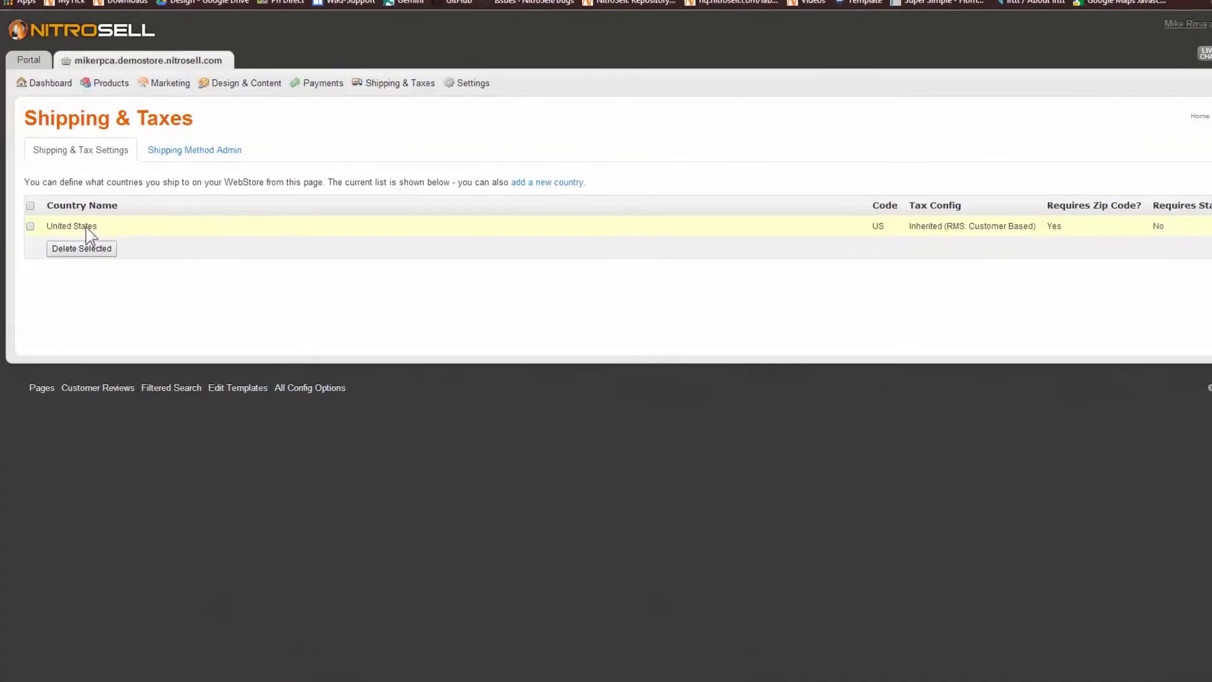
# Step: Delete both United States USPS - Priority subtotal rules (50–100.01 and over 100.00)
pyautogui.click(86, 227)
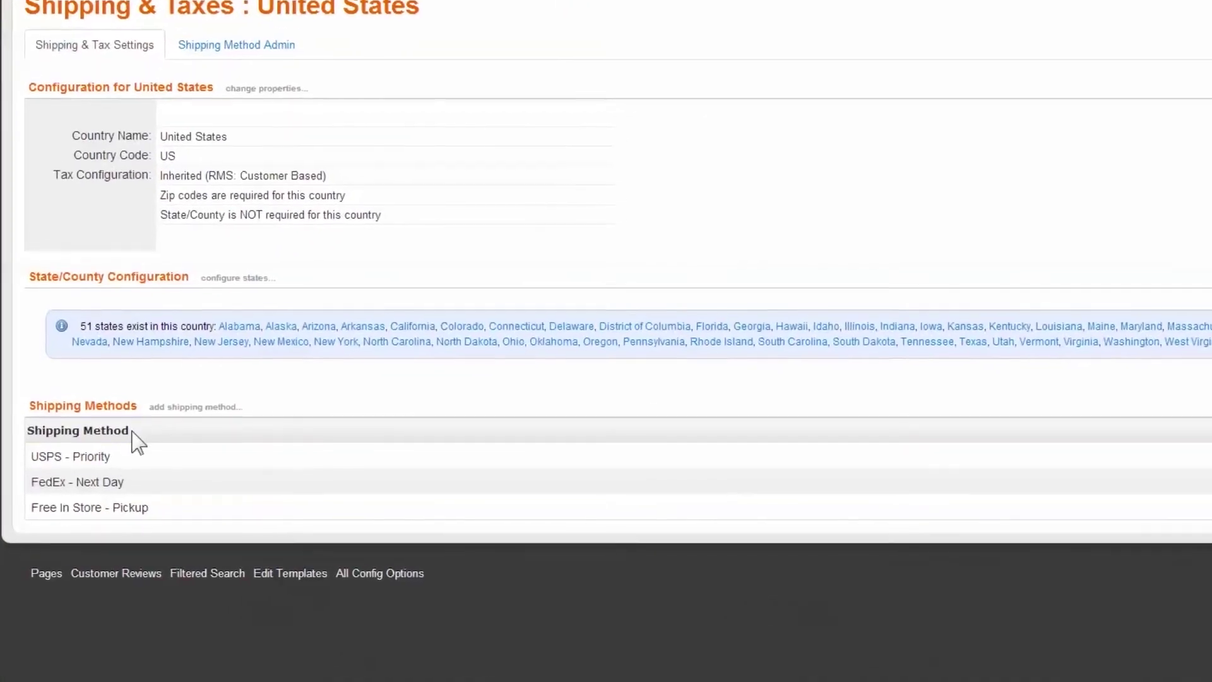
pyautogui.click(97, 470)
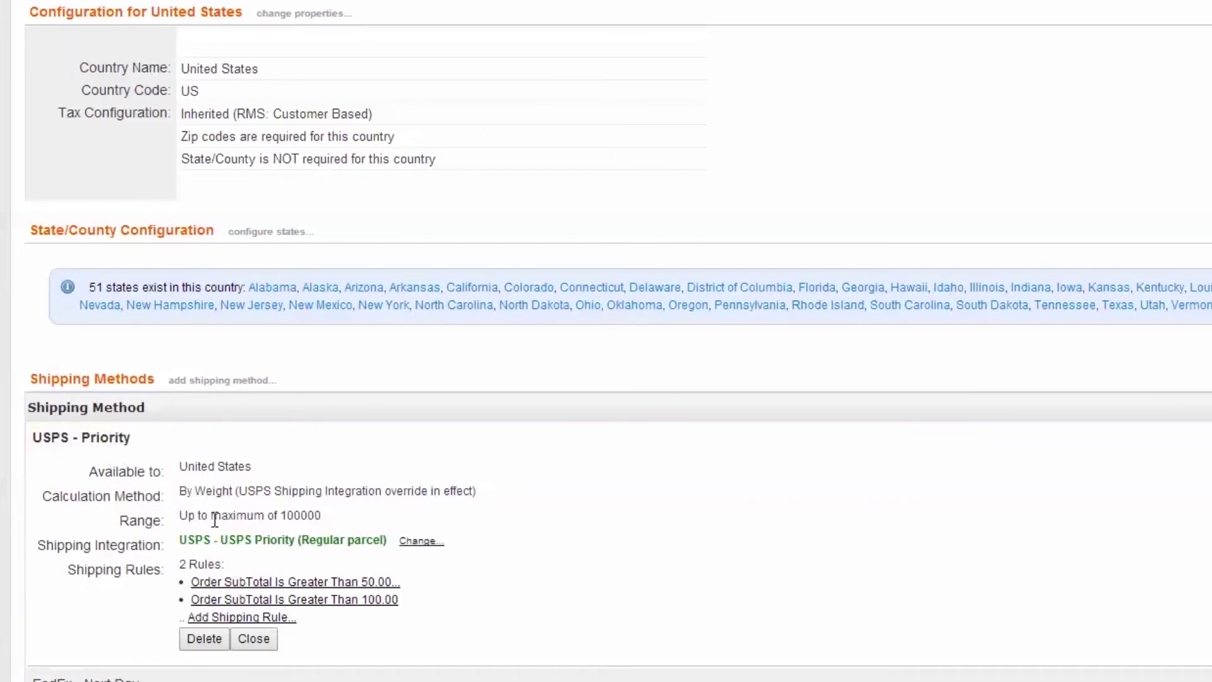
pyautogui.click(287, 584)
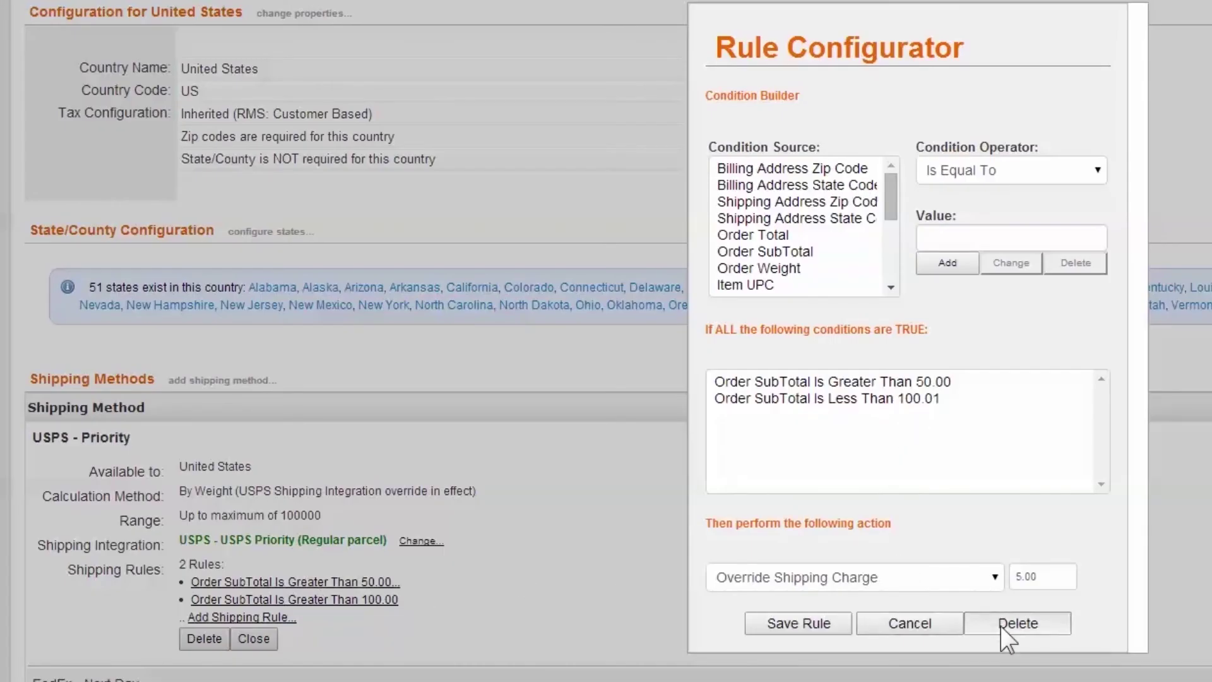
pyautogui.click(1017, 623)
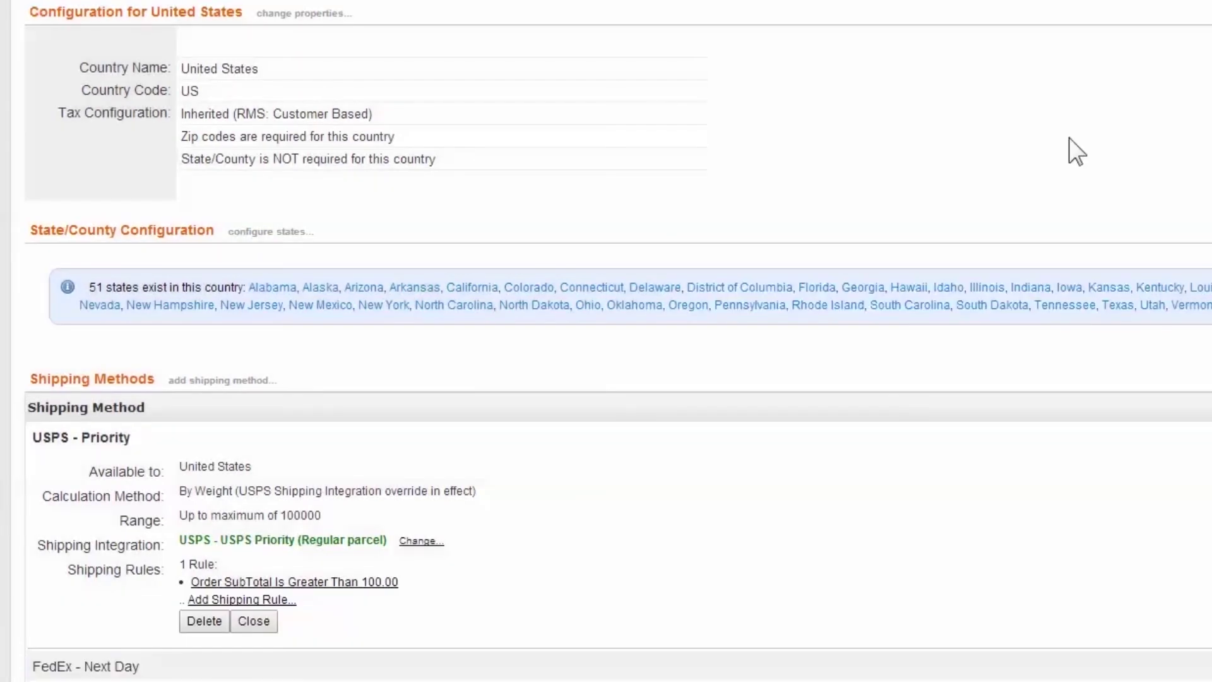
pyautogui.click(333, 582)
pyautogui.click(940, 383)
pyautogui.click(1018, 623)
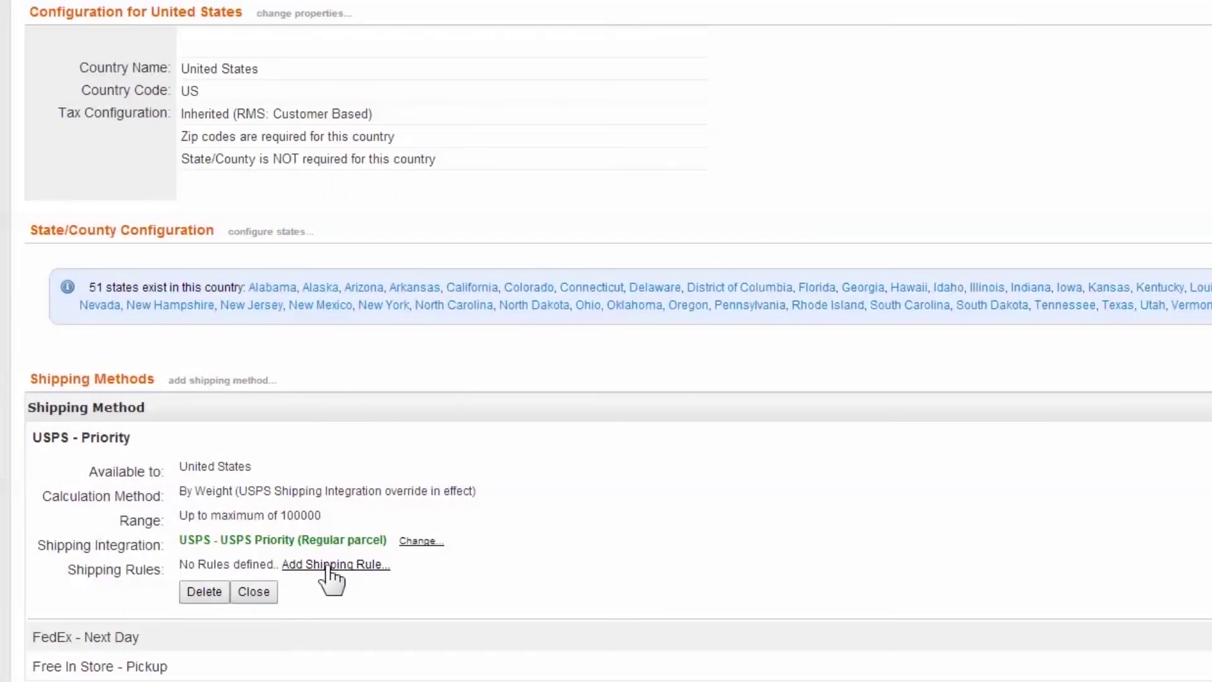
# Step: Add a USPS - Priority rule removing the method for order subtotals greater than 50.01
pyautogui.click(332, 568)
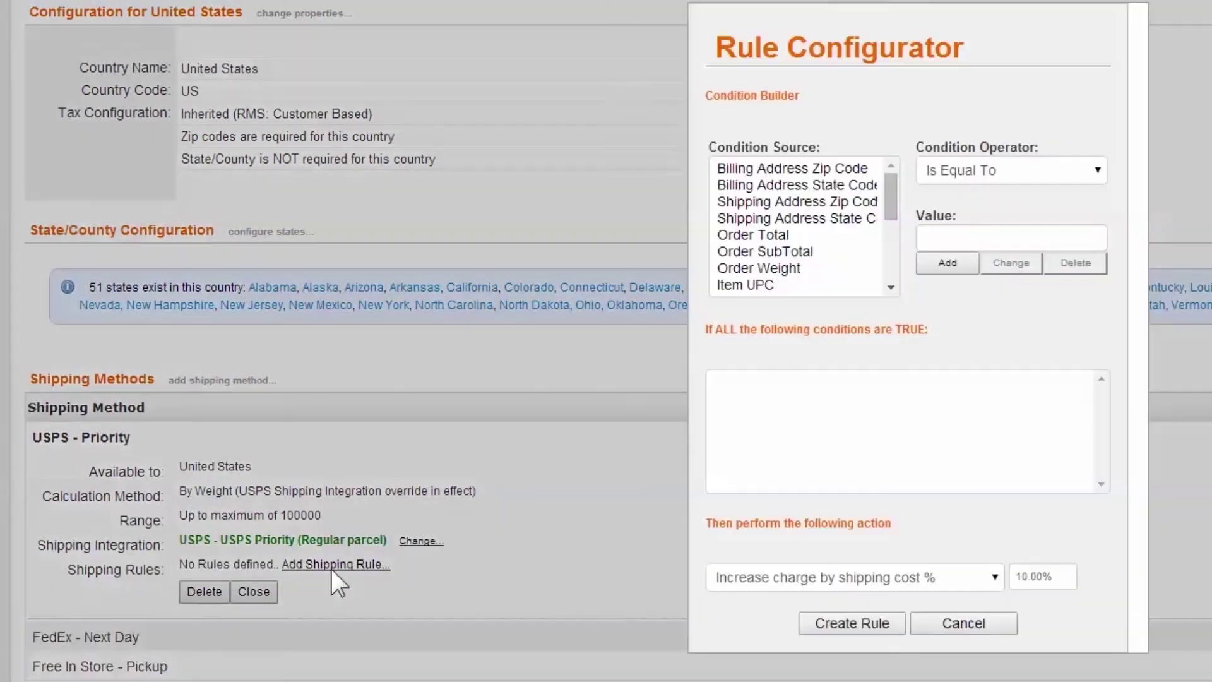
pyautogui.click(739, 256)
pyautogui.click(1010, 170)
pyautogui.click(1002, 207)
pyautogui.click(978, 238)
pyautogui.write('50.0')
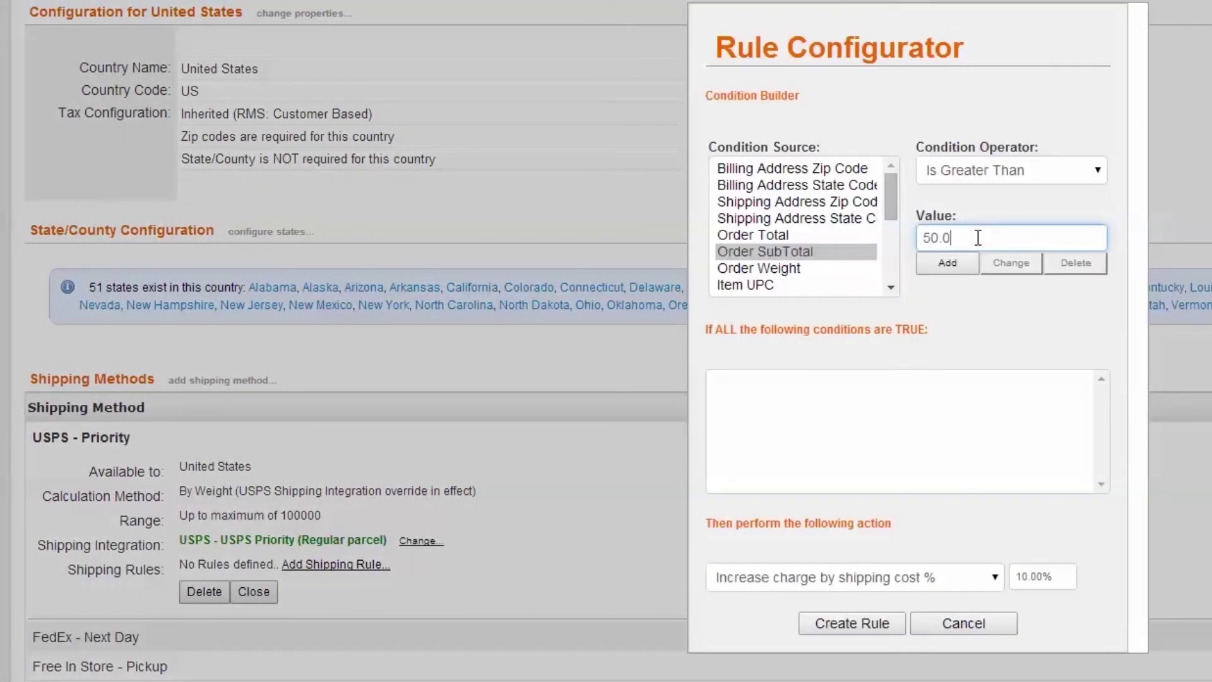
pyautogui.write('1')
pyautogui.click(946, 263)
pyautogui.click(994, 577)
pyautogui.click(891, 539)
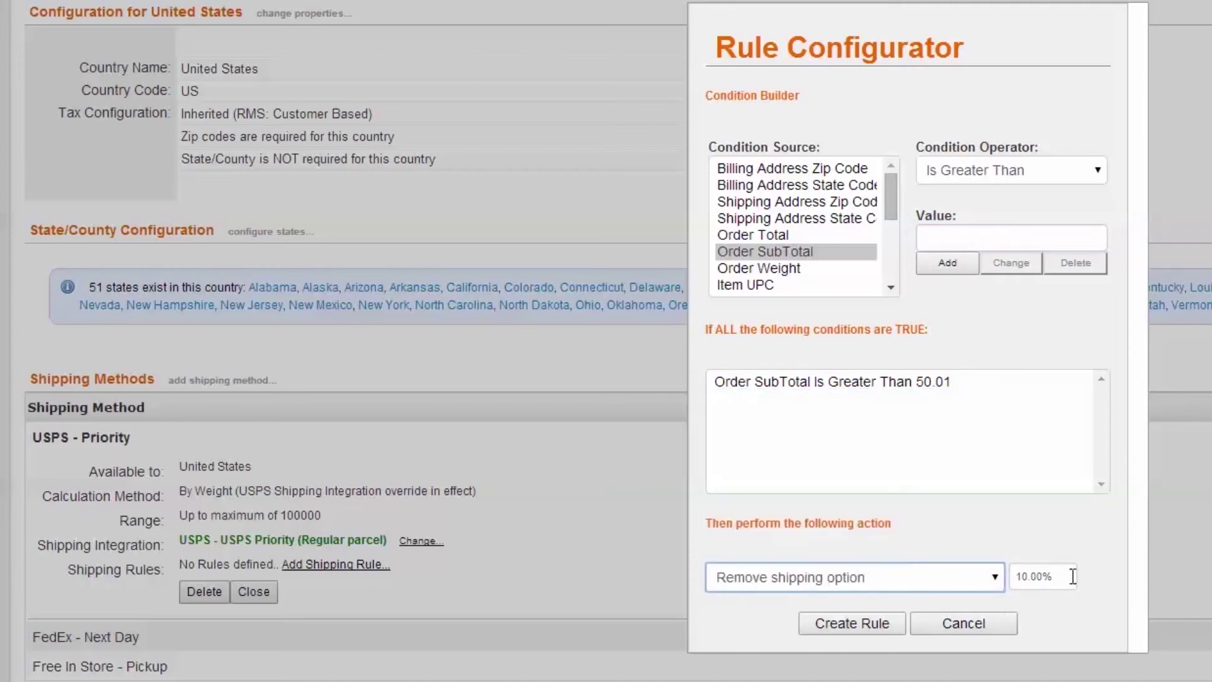
pyautogui.click(1072, 576)
pyautogui.press('BackSpace')
pyautogui.click(851, 623)
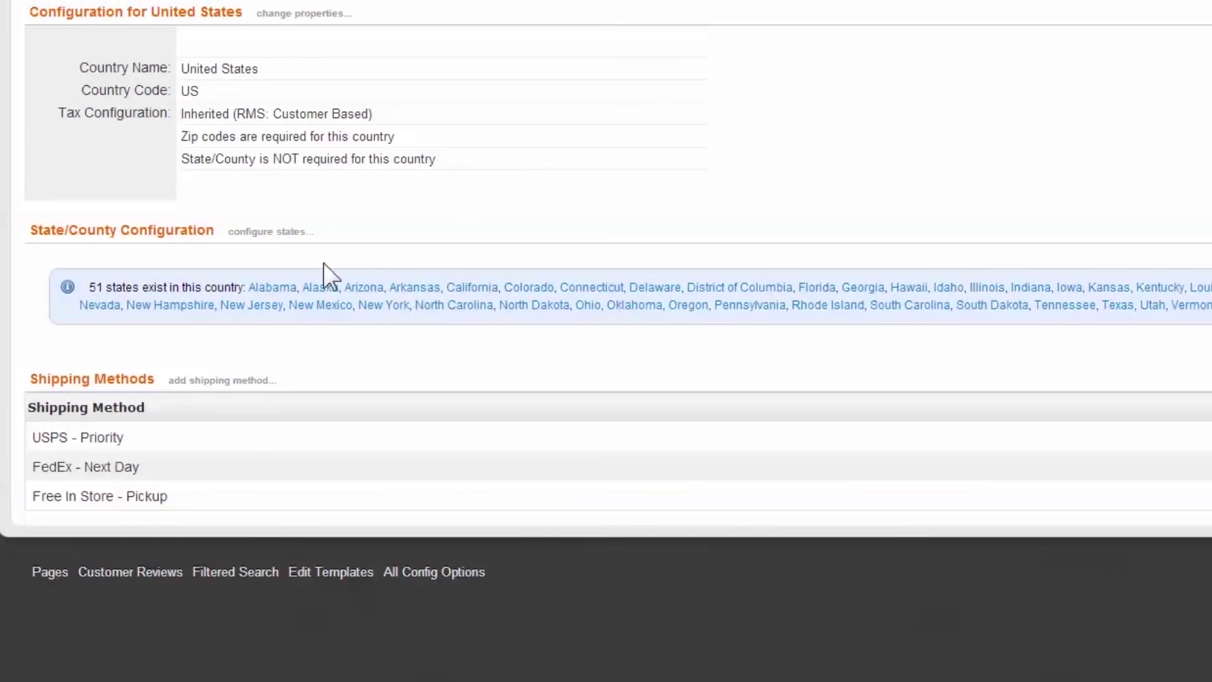
# Step: Add the $5 Priority - $50-$100 shipping method for the United States
pyautogui.click(218, 380)
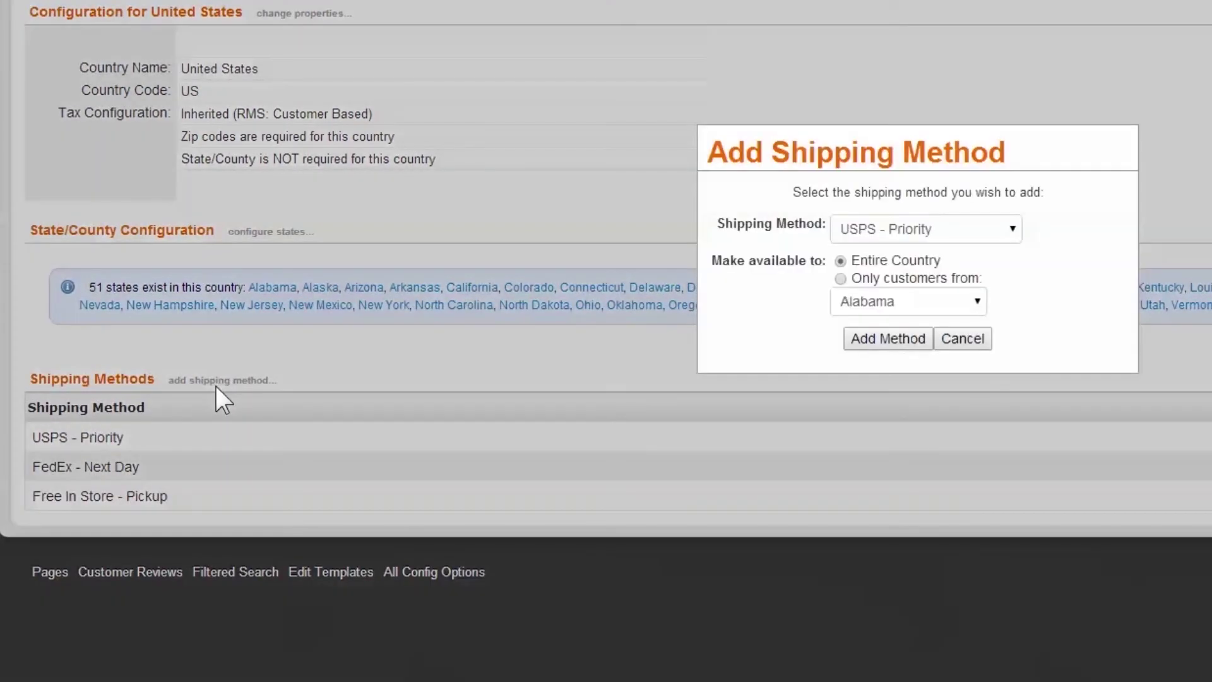
pyautogui.click(990, 244)
pyautogui.click(921, 306)
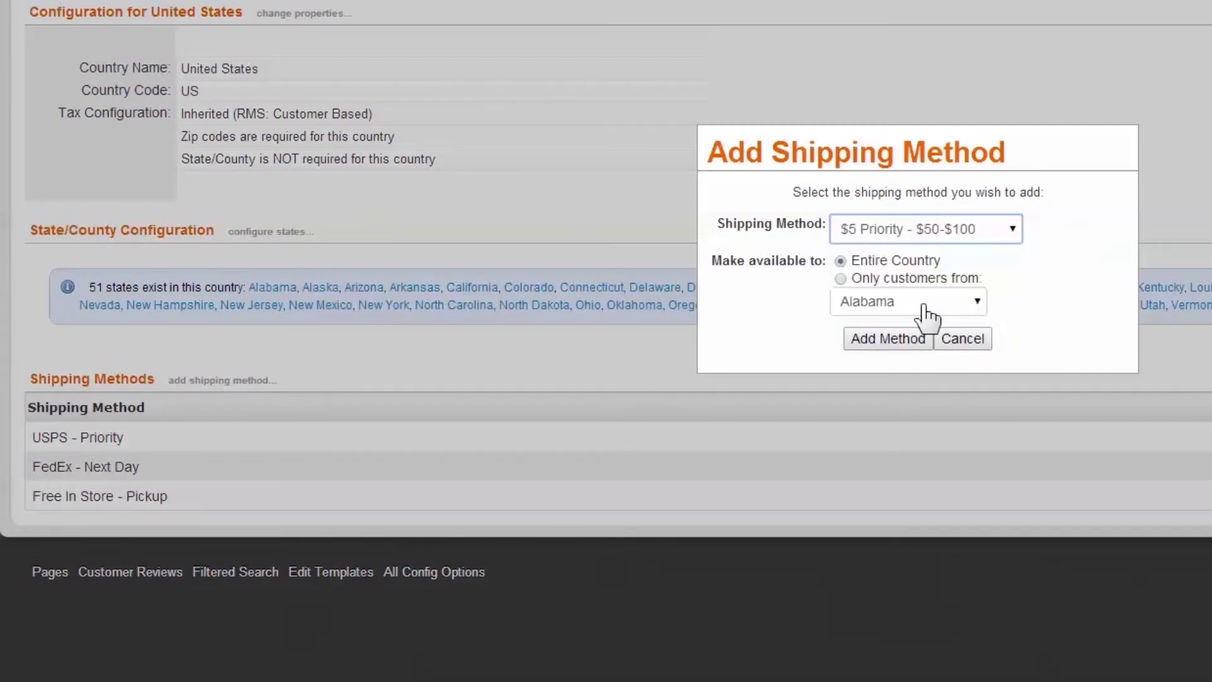
pyautogui.click(896, 341)
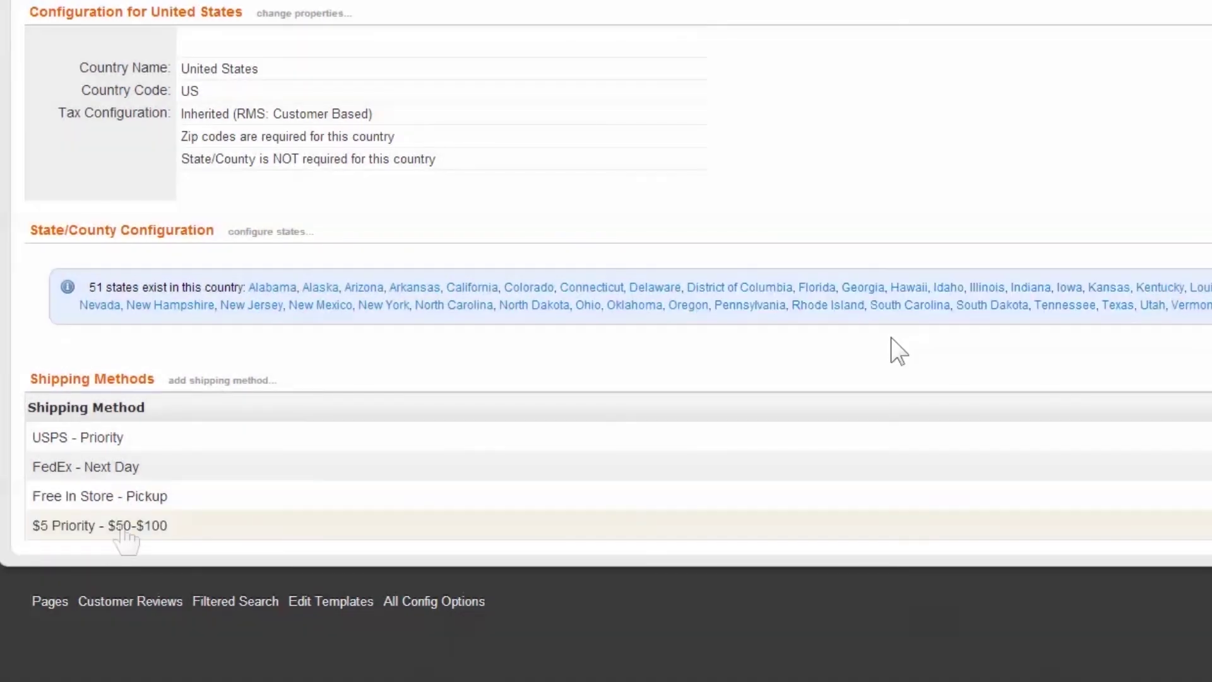
# Step: Give $5 Priority - $50-$100 a rule removing it for order subtotals greater than 100.00
pyautogui.click(123, 526)
pyautogui.scroll(-1, 202, 556)
pyautogui.click(330, 602)
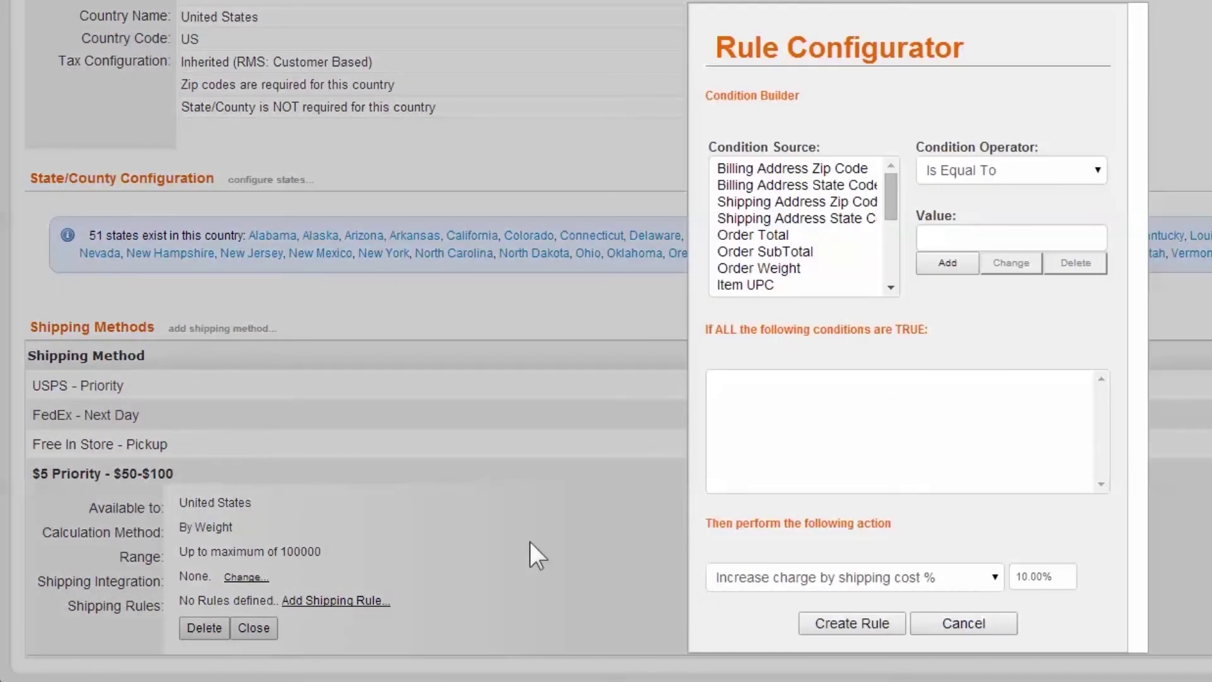
pyautogui.click(821, 252)
pyautogui.click(1047, 171)
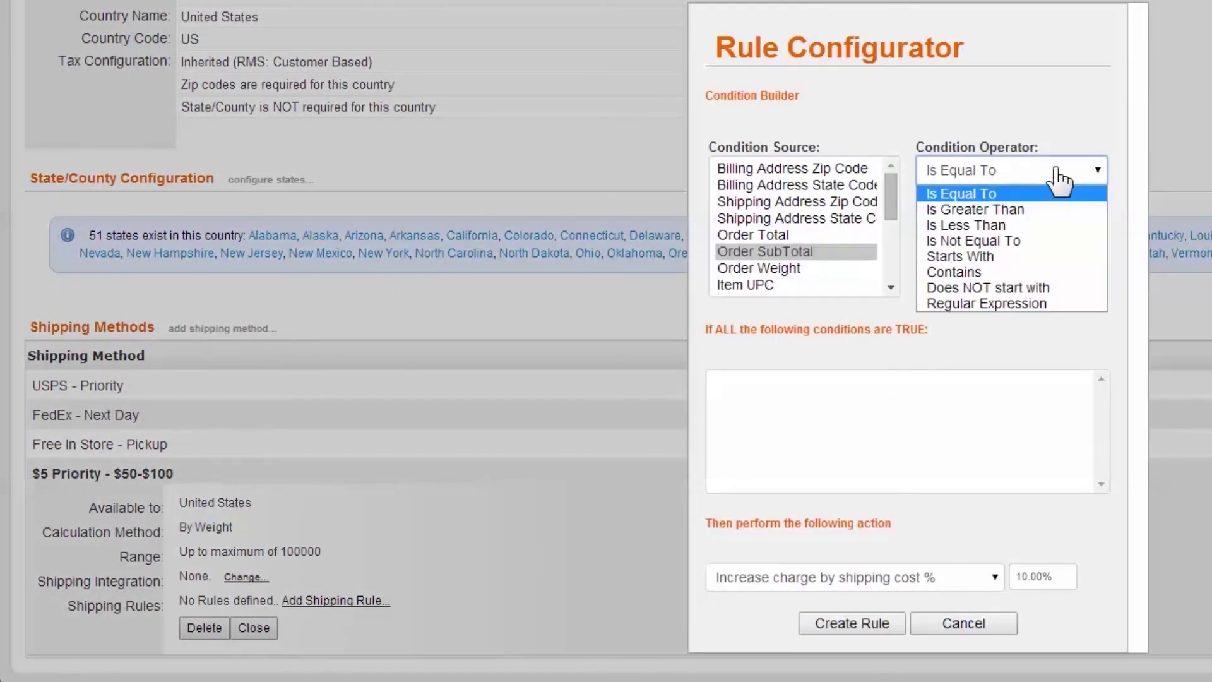
pyautogui.click(1034, 210)
pyautogui.click(1022, 239)
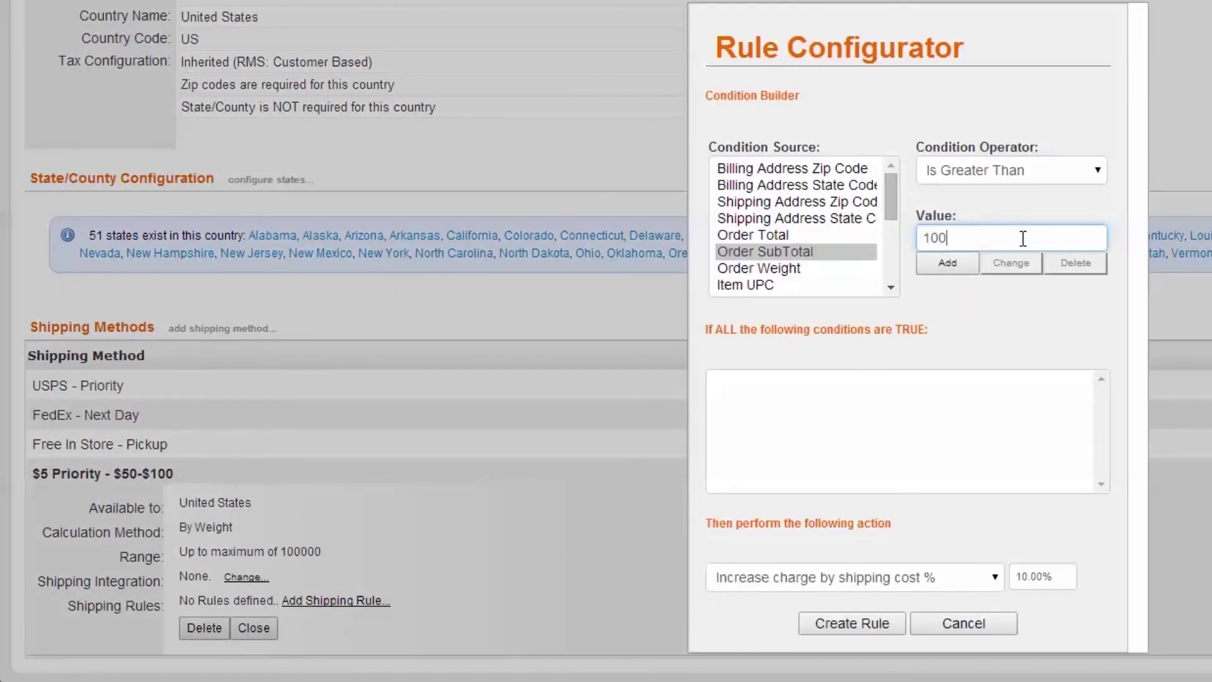
pyautogui.click(950, 264)
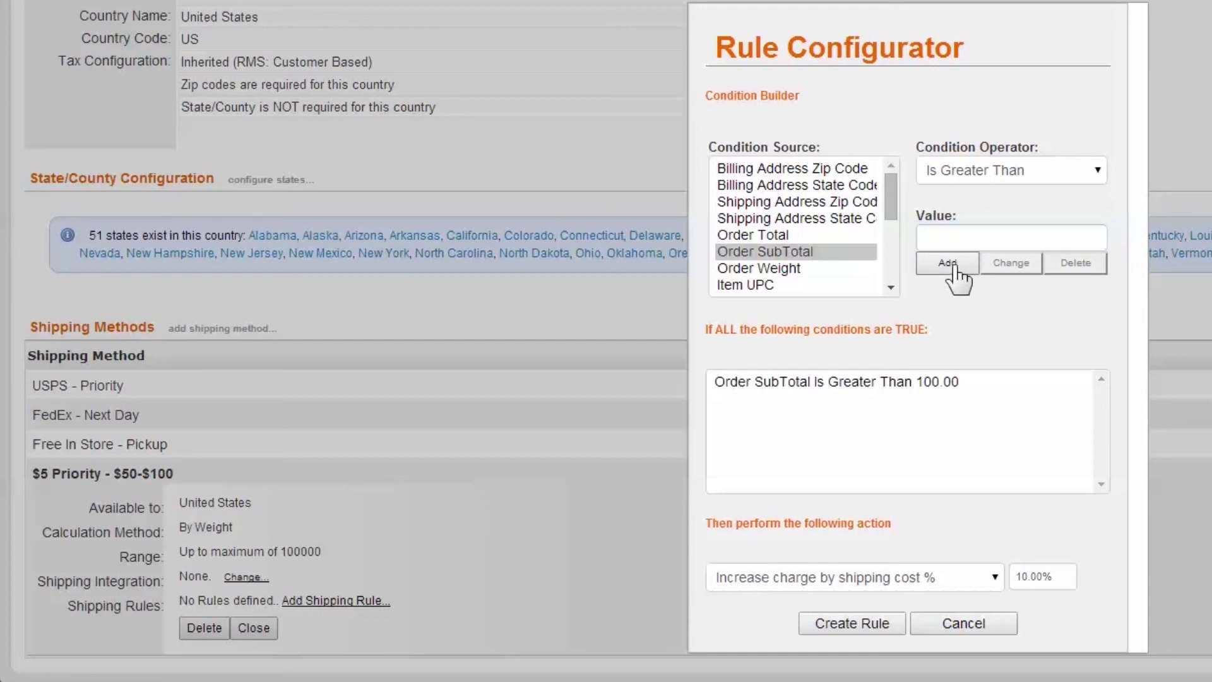
pyautogui.click(960, 576)
pyautogui.click(866, 538)
pyautogui.tripleClick(1067, 572)
pyautogui.press('BackSpace')
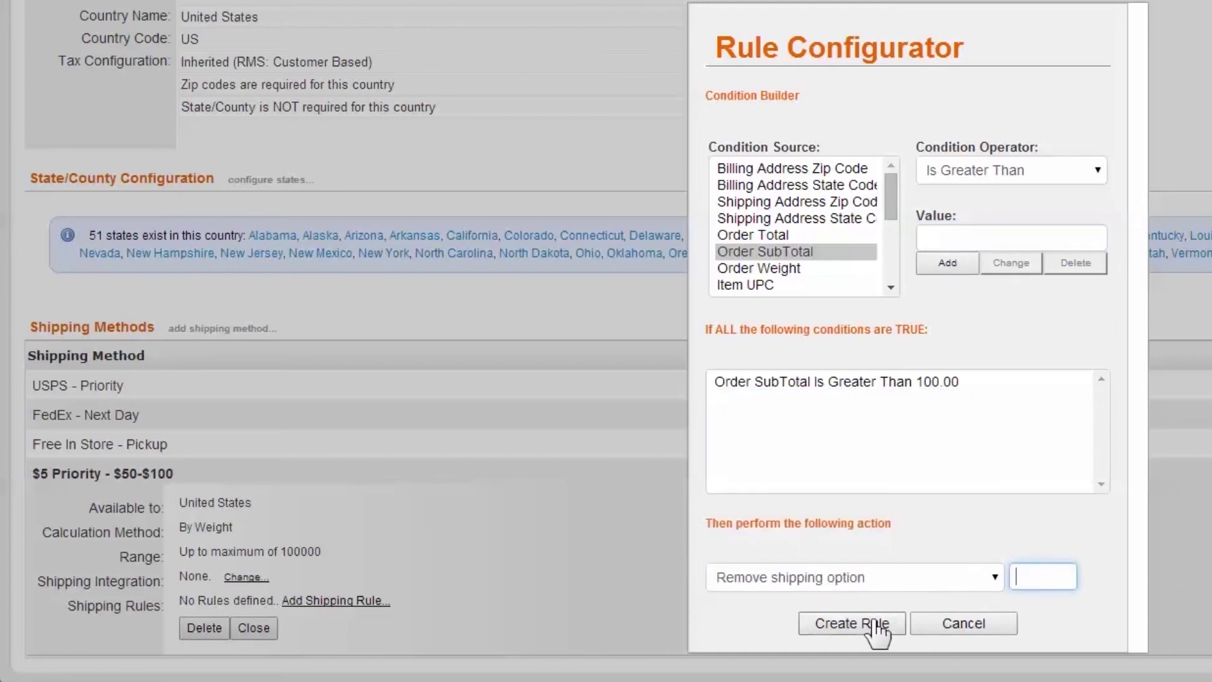
pyautogui.click(852, 624)
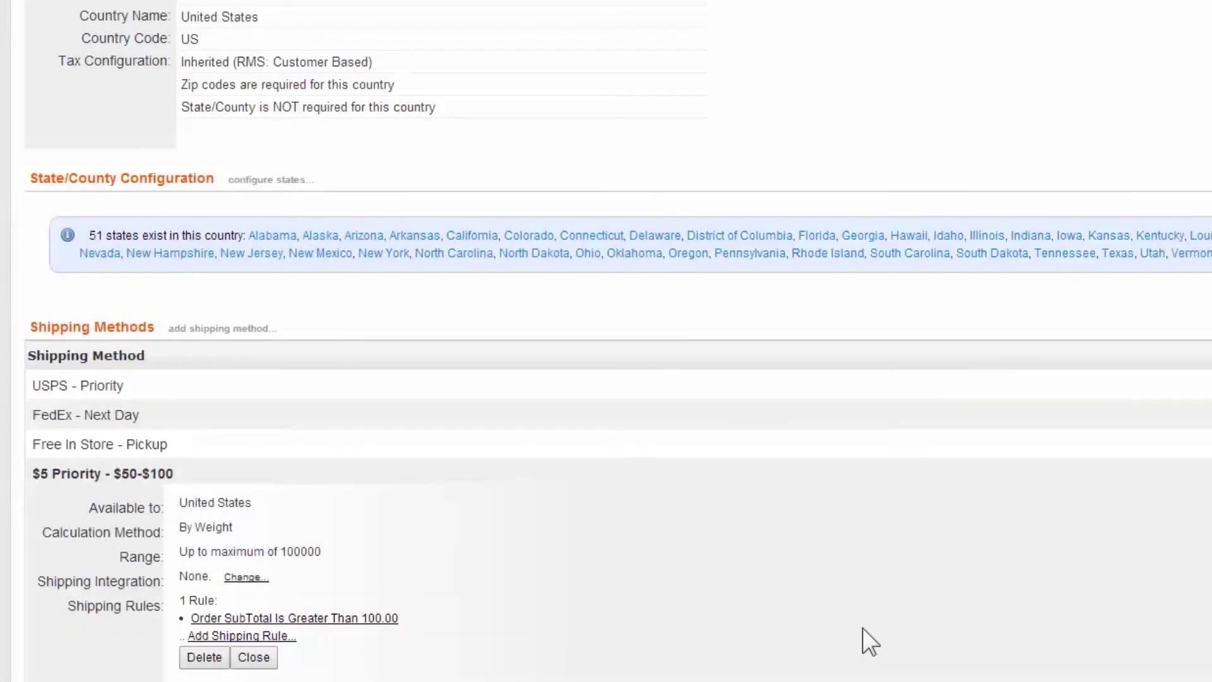
# Step: Add a second rule removing $5 Priority - $50-$100 for order subtotals under 50.01
pyautogui.click(262, 635)
pyautogui.click(751, 253)
pyautogui.click(1005, 173)
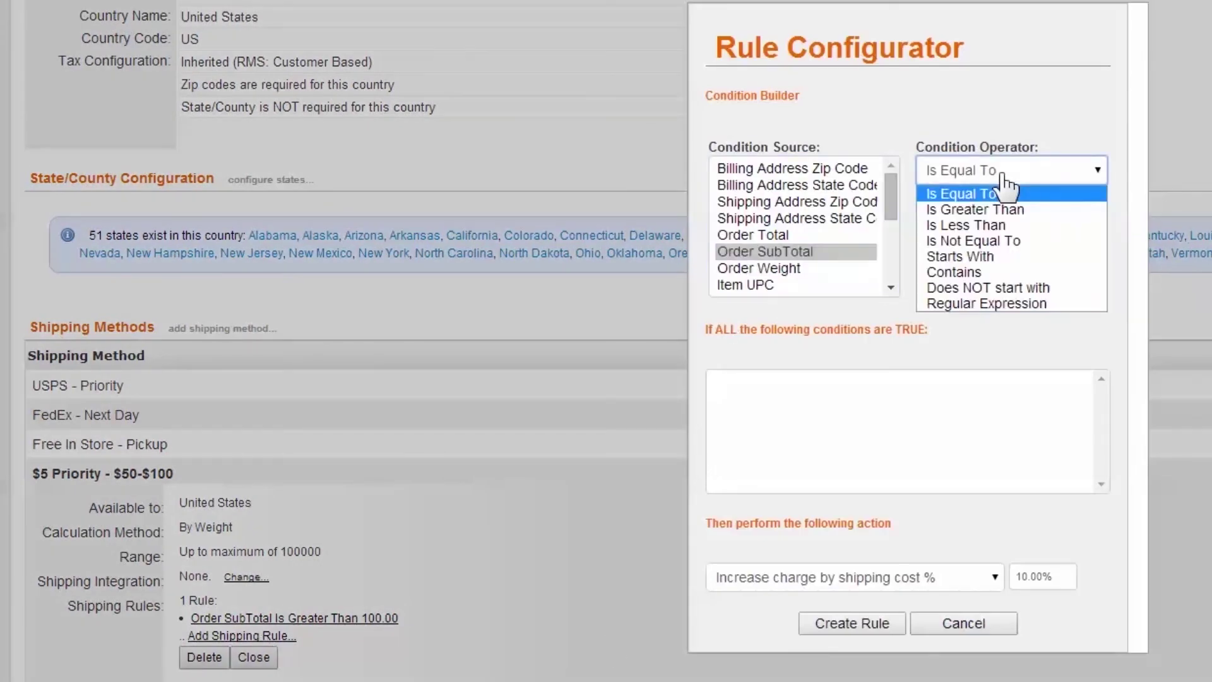
pyautogui.click(1005, 227)
pyautogui.click(1005, 239)
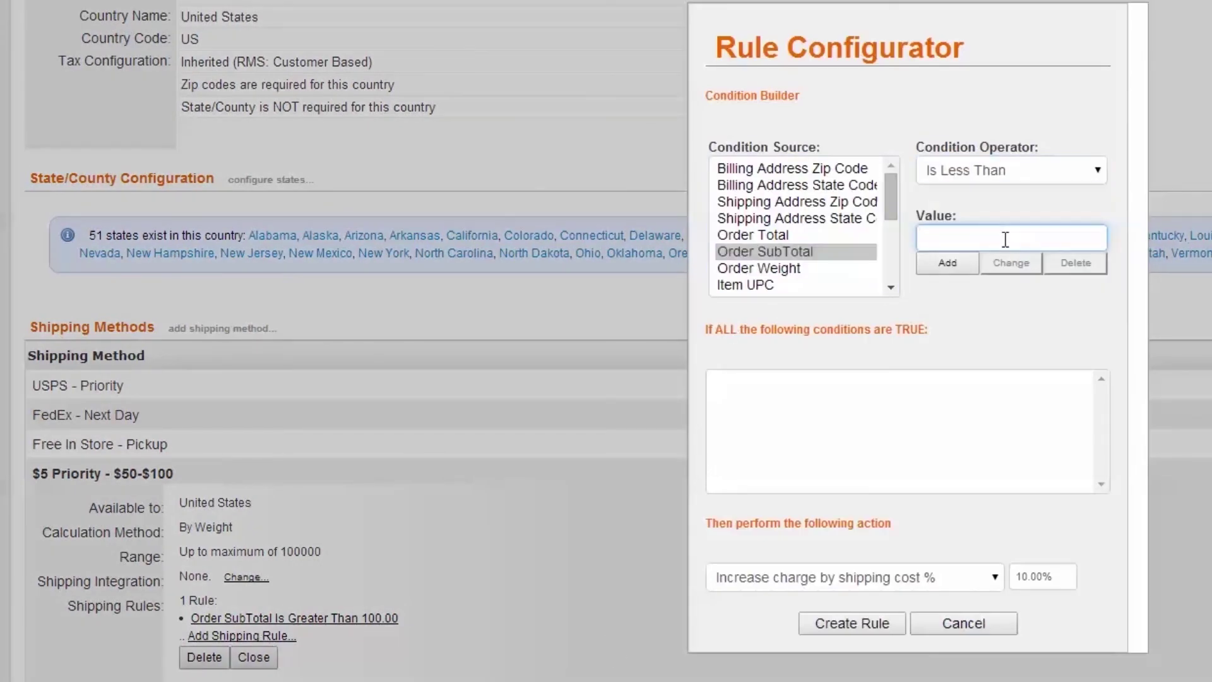
pyautogui.click(947, 262)
pyautogui.click(963, 578)
pyautogui.click(902, 542)
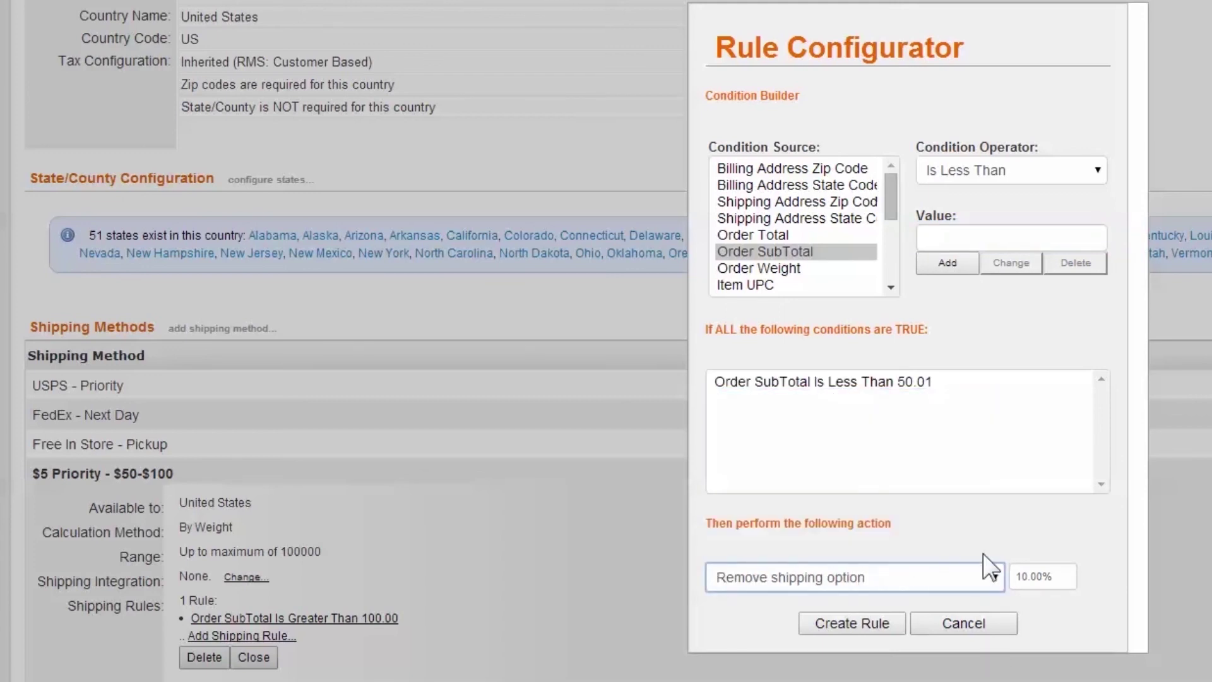
pyautogui.click(1028, 575)
pyautogui.click(852, 623)
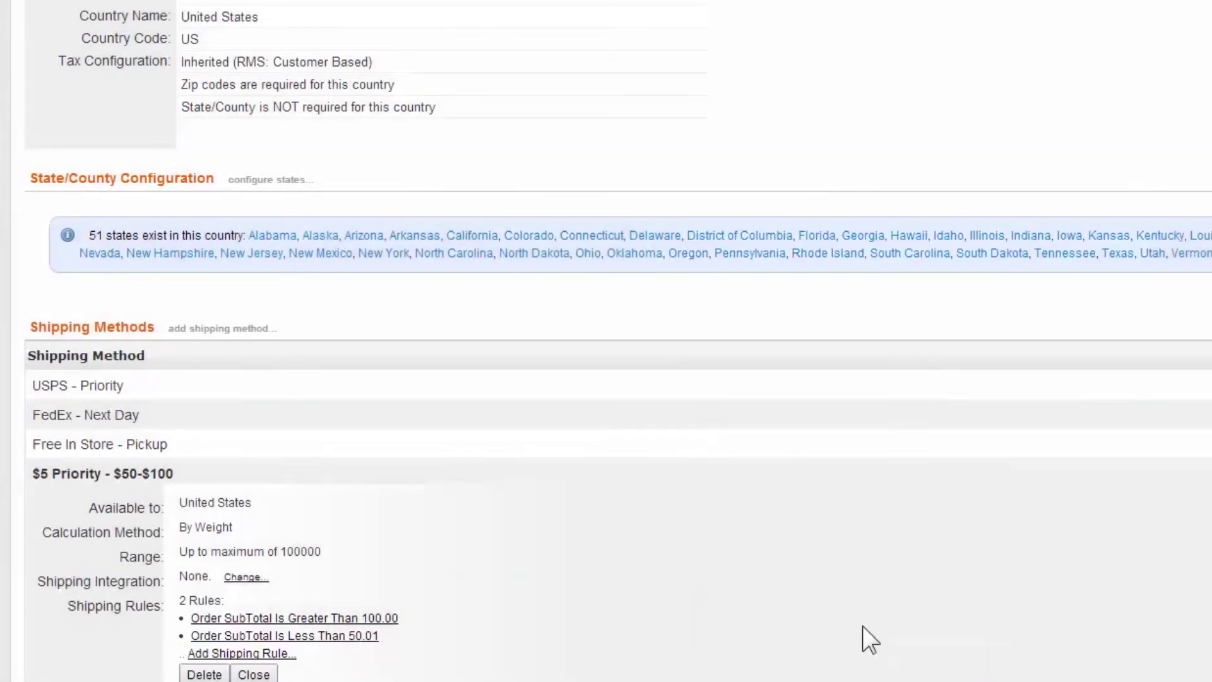
pyautogui.click(278, 654)
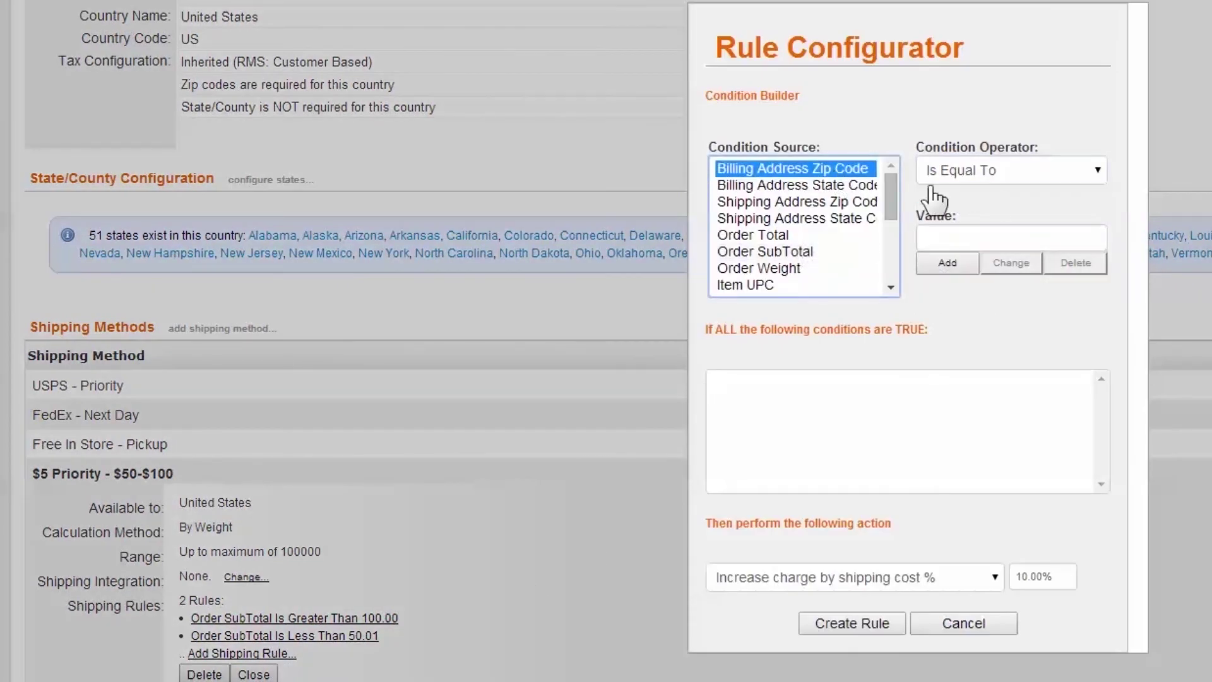
# Step: Build a rule overriding the shipping charge to 5.00 when the billing zip code exceeds 0
pyautogui.click(1021, 179)
pyautogui.click(1008, 207)
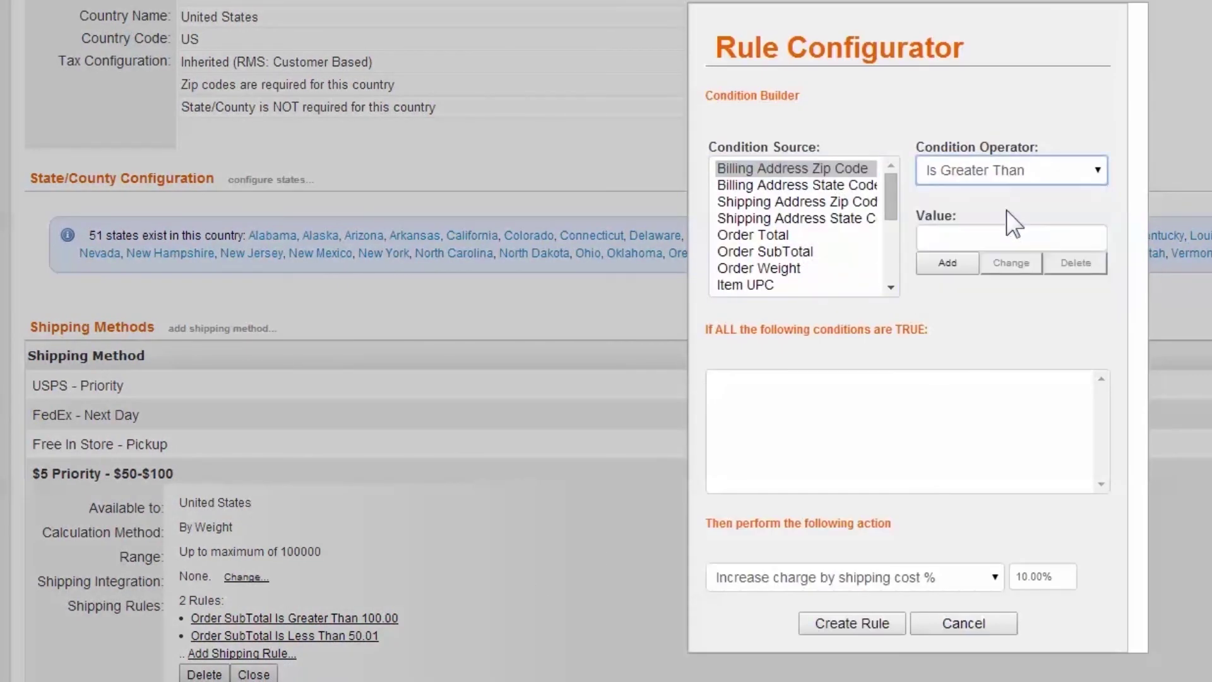
pyautogui.click(992, 237)
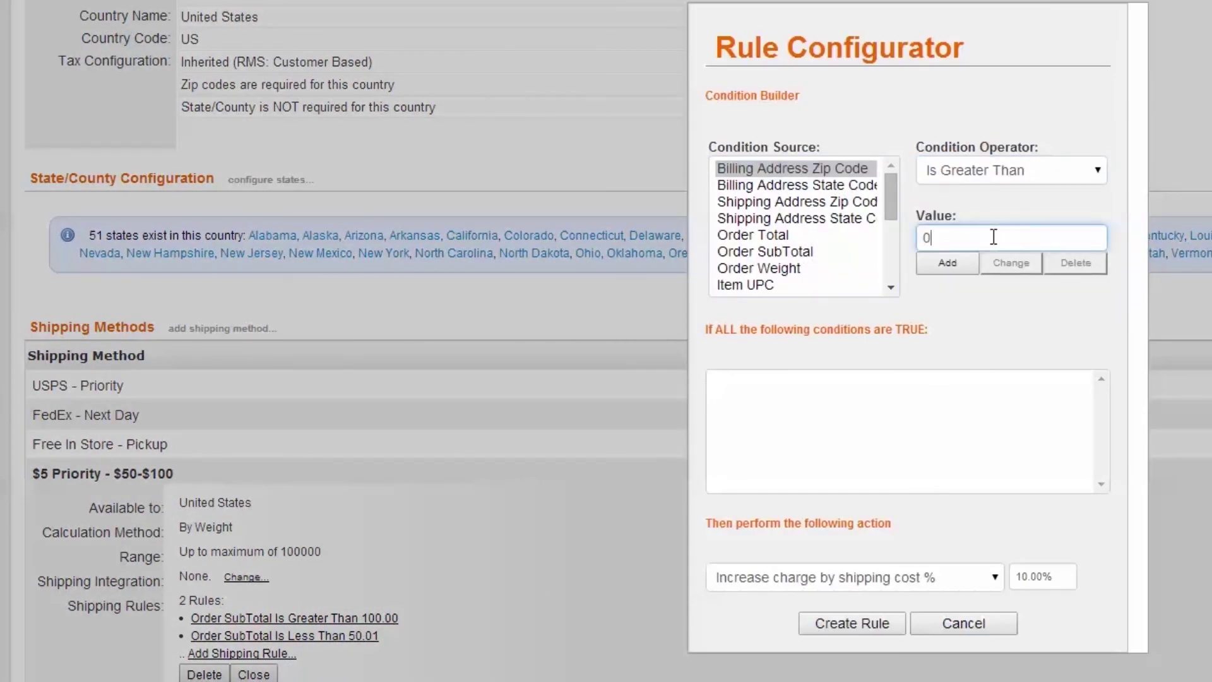
pyautogui.write('0')
pyautogui.click(947, 263)
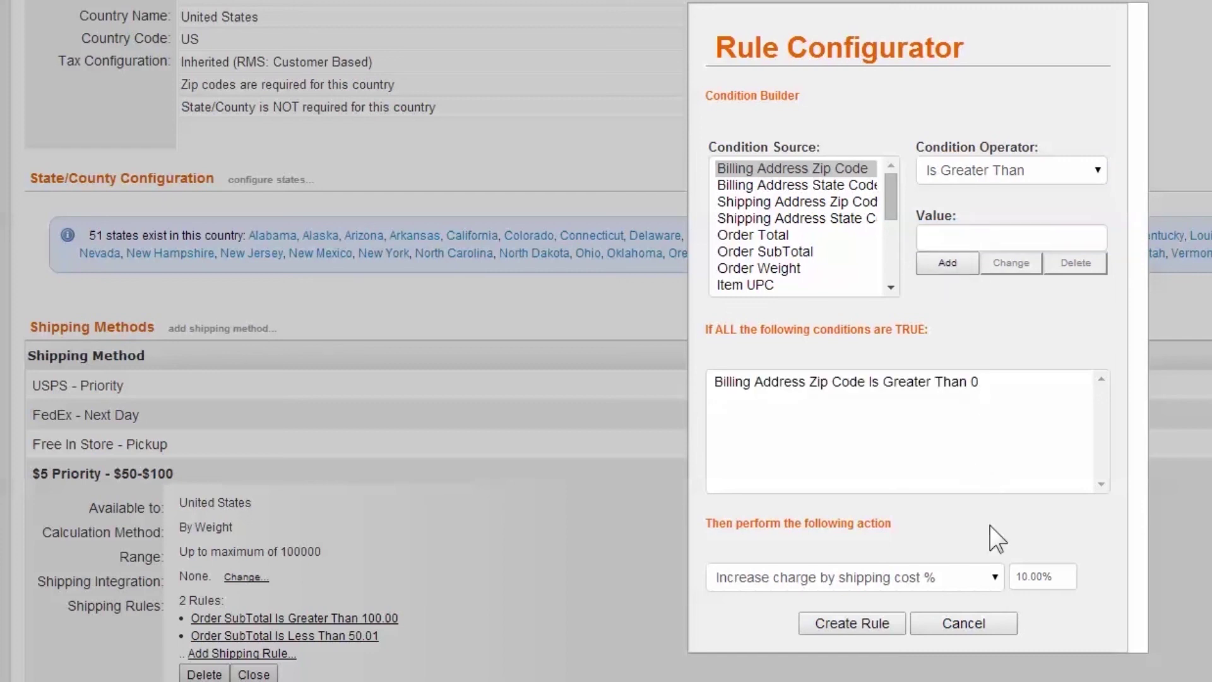
pyautogui.click(994, 578)
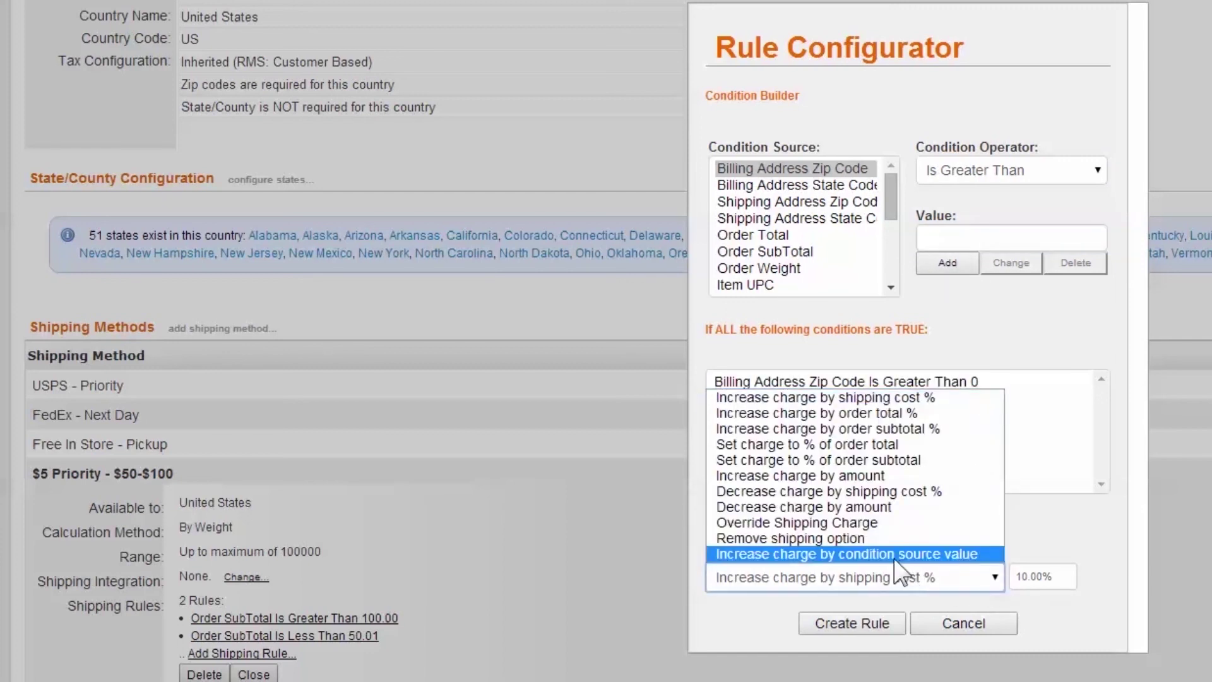
pyautogui.click(871, 525)
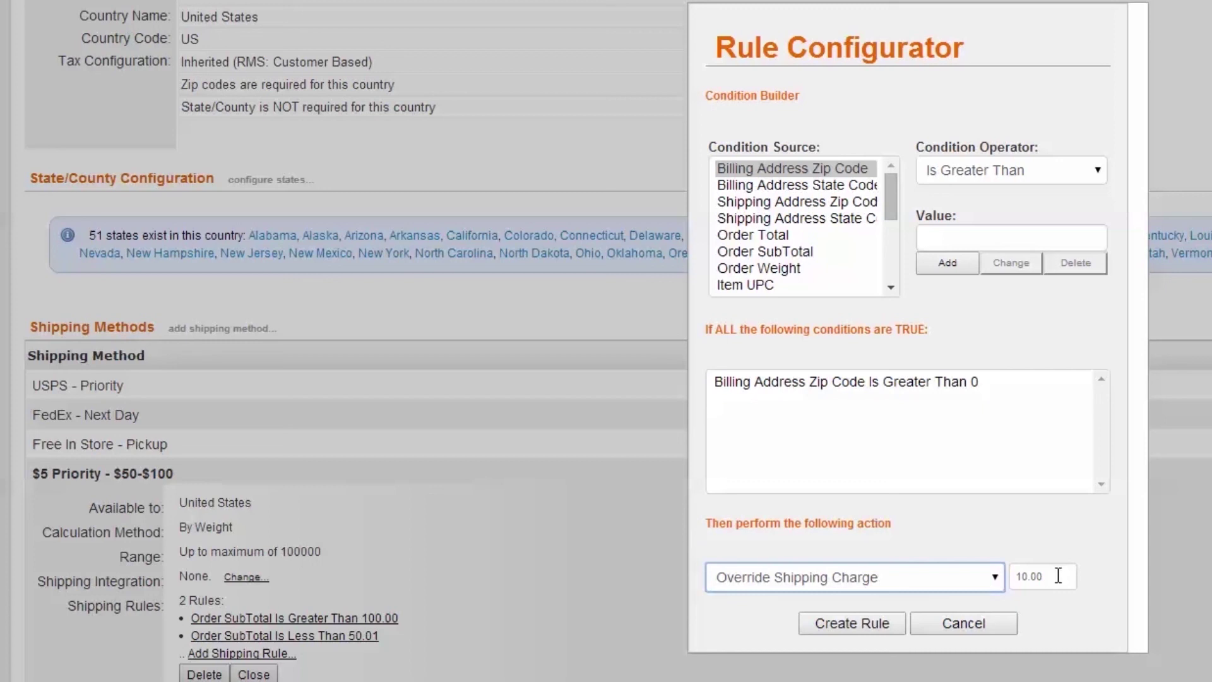
pyautogui.hotkey('ctrl', 'a')
pyautogui.write('5.')
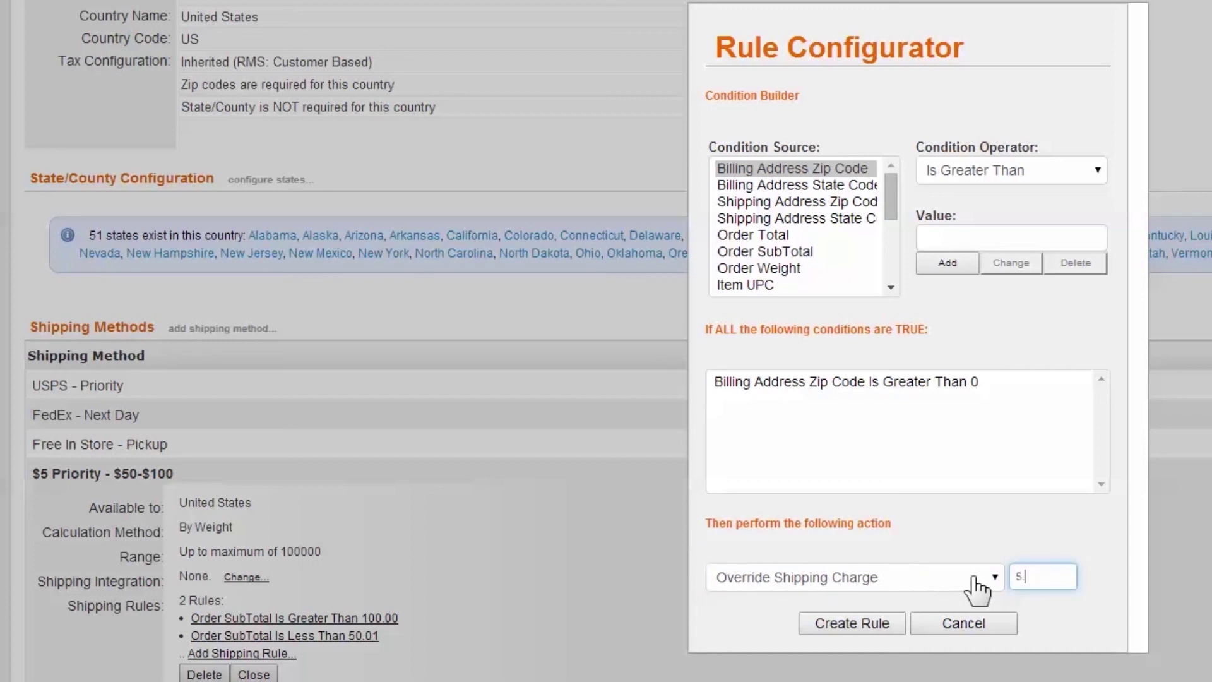
pyautogui.write('00')
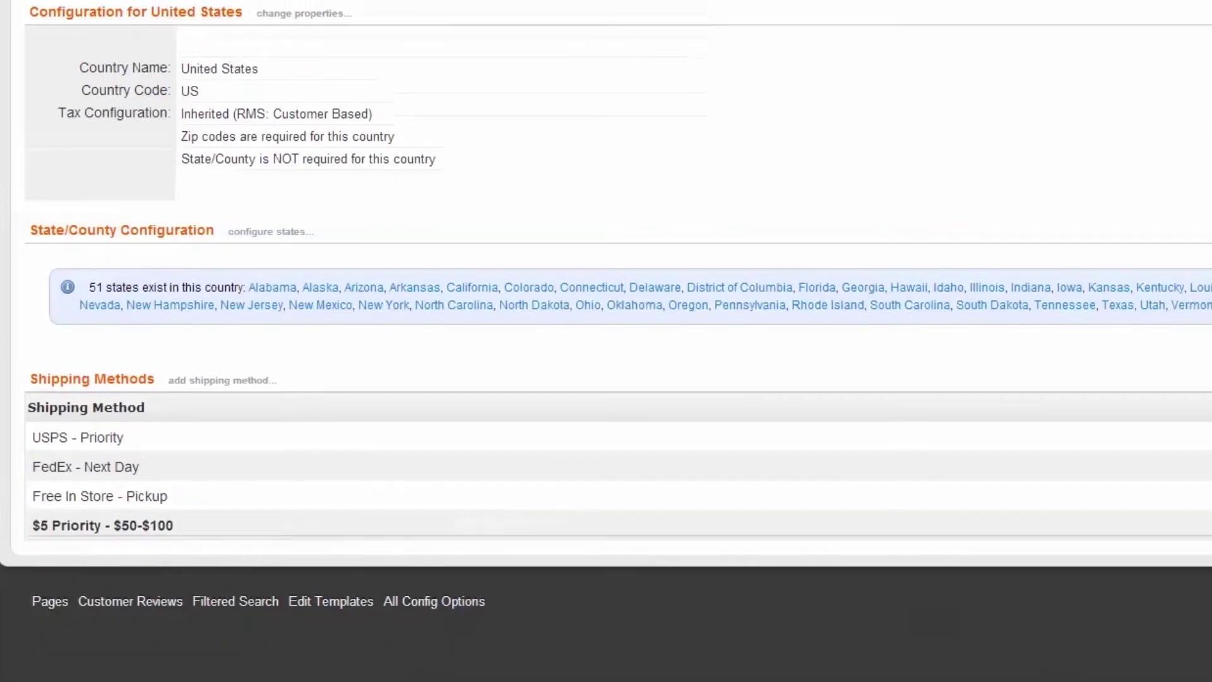
# Step: Add the Free Over $100 - Priority shipping method for the United States
pyautogui.click(228, 382)
pyautogui.click(975, 232)
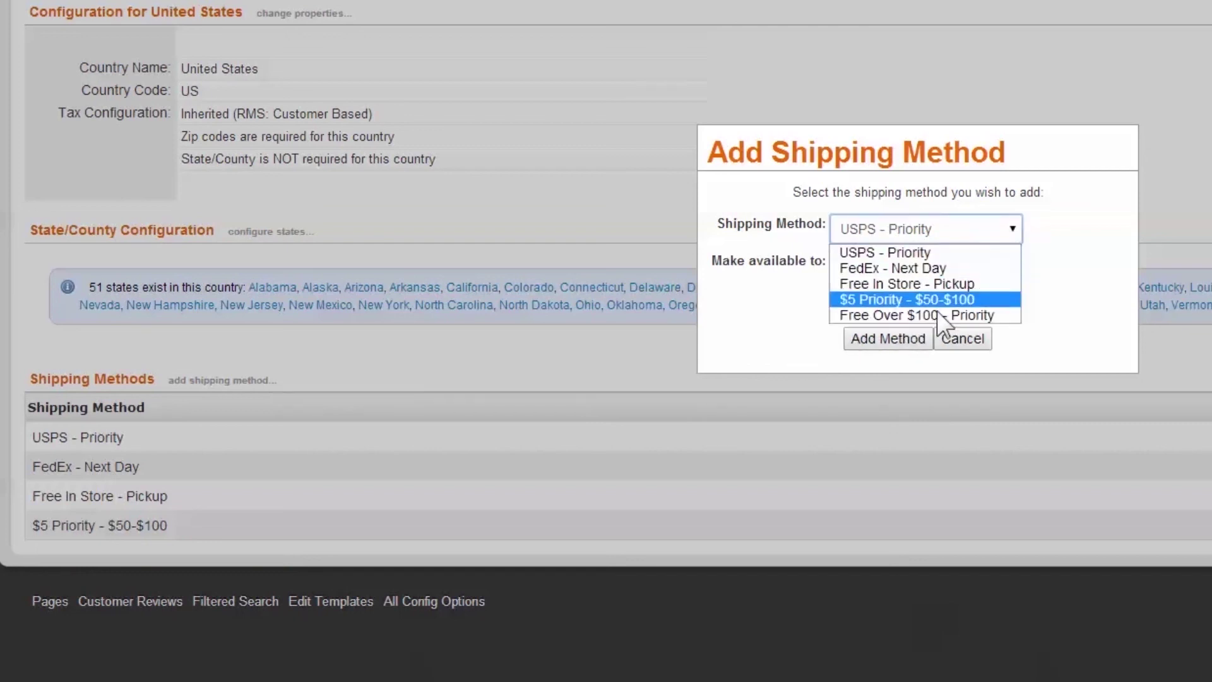
pyautogui.click(936, 312)
pyautogui.click(900, 338)
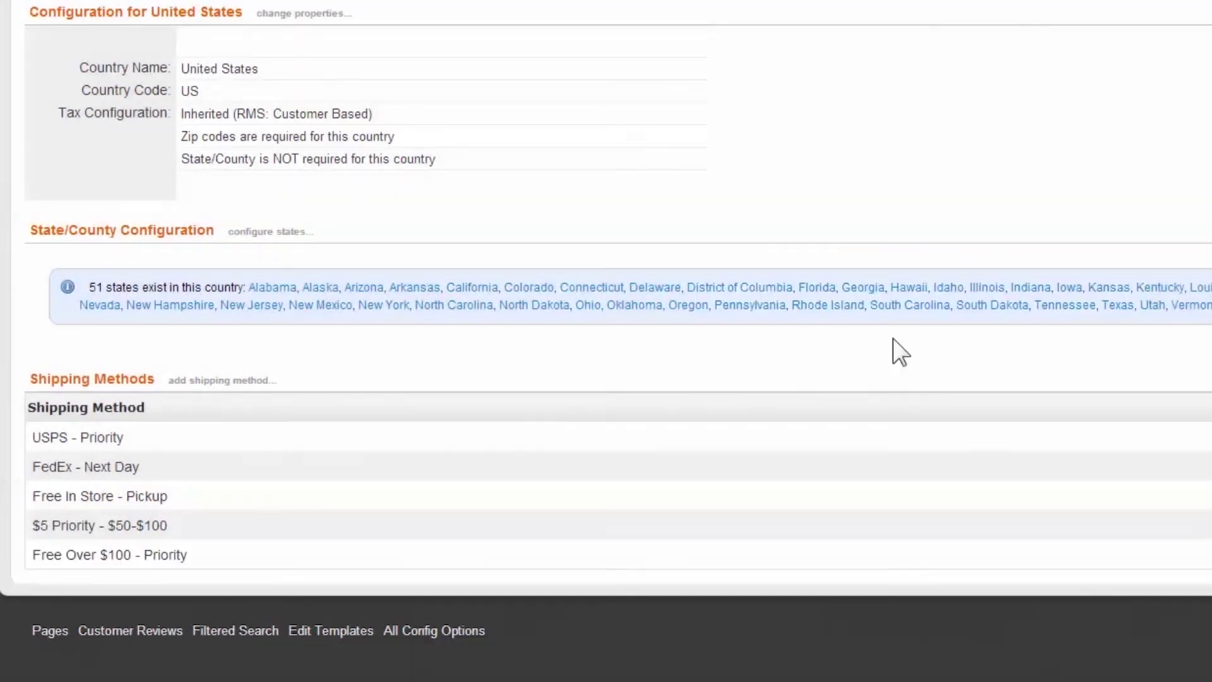
# Step: Give Free Over $100 - Priority a rule removing it for order subtotals under 100.01
pyautogui.click(154, 571)
pyautogui.scroll(-1, 379, 606)
pyautogui.click(324, 600)
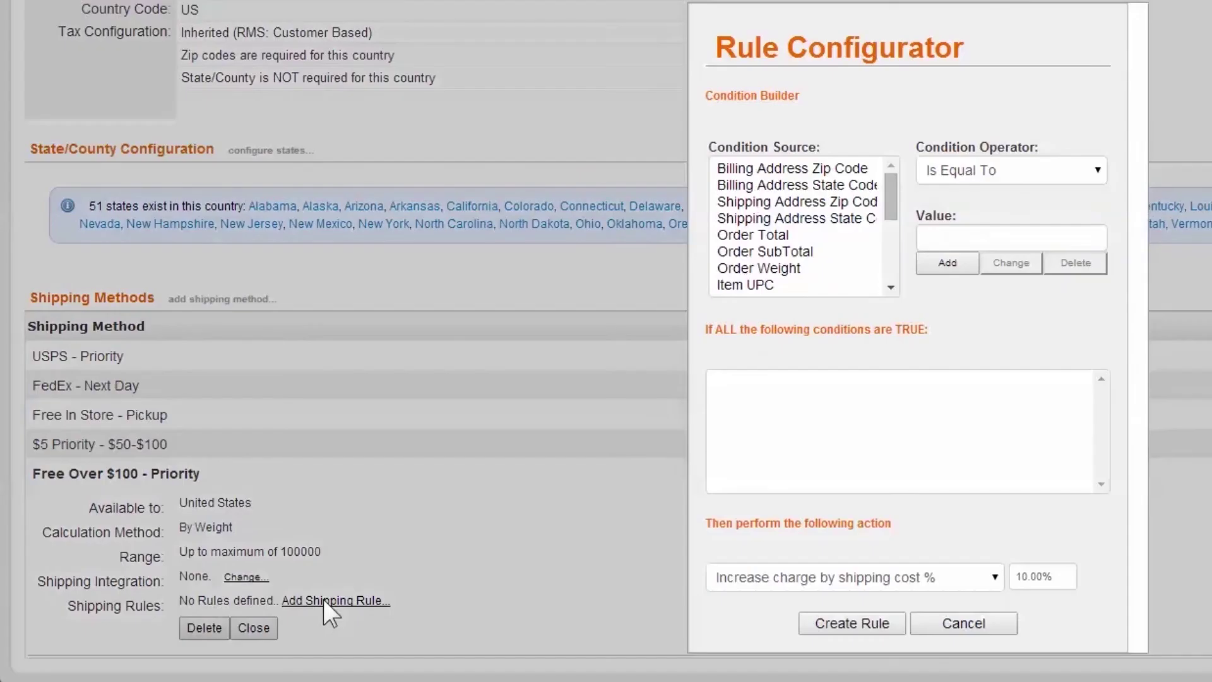
pyautogui.click(811, 254)
pyautogui.click(1080, 182)
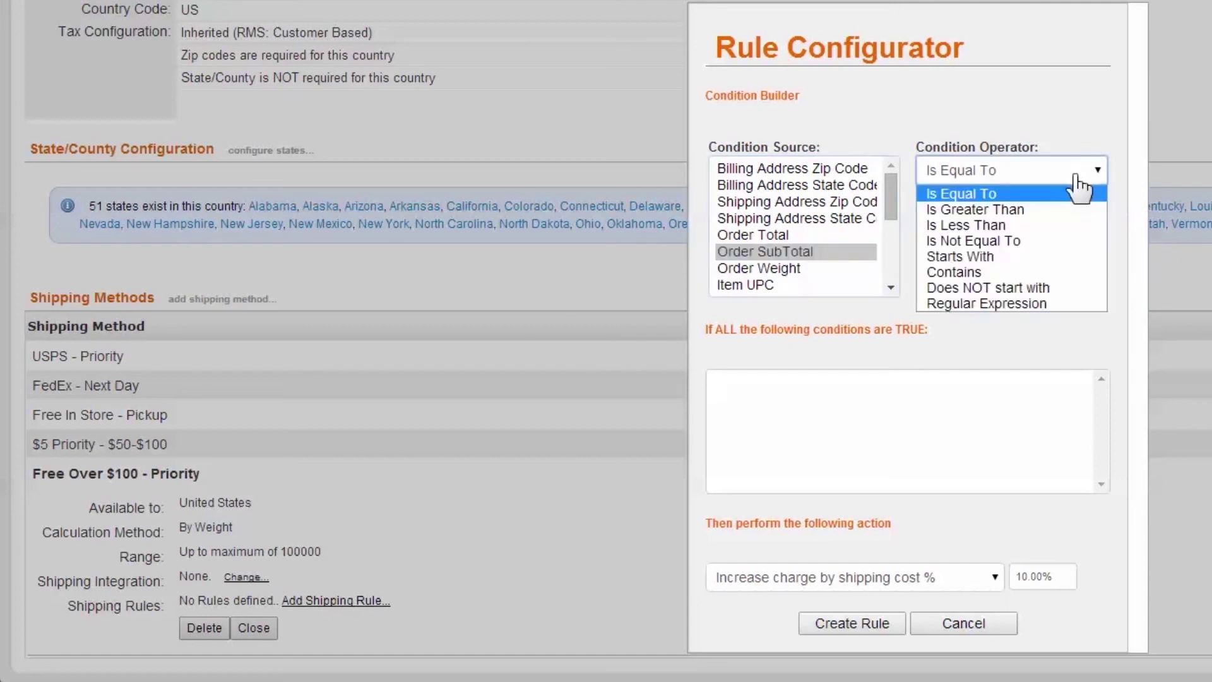
pyautogui.click(1010, 226)
pyautogui.click(1003, 240)
pyautogui.write('100.01')
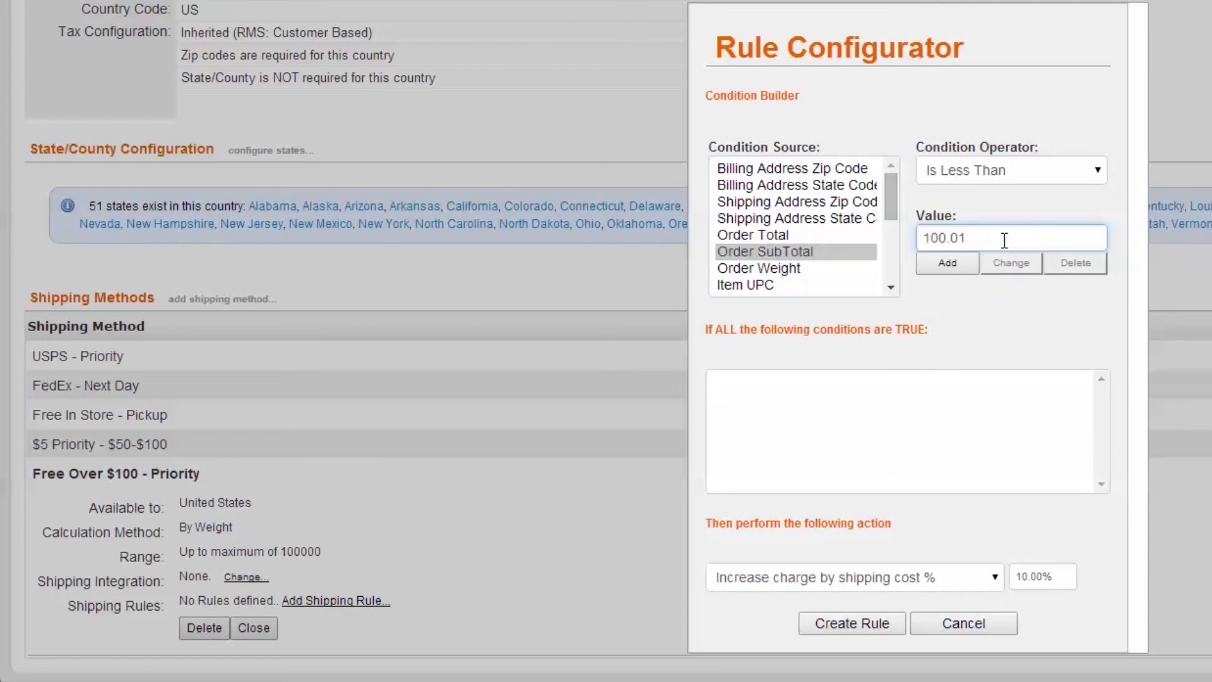
pyautogui.click(944, 263)
pyautogui.click(978, 584)
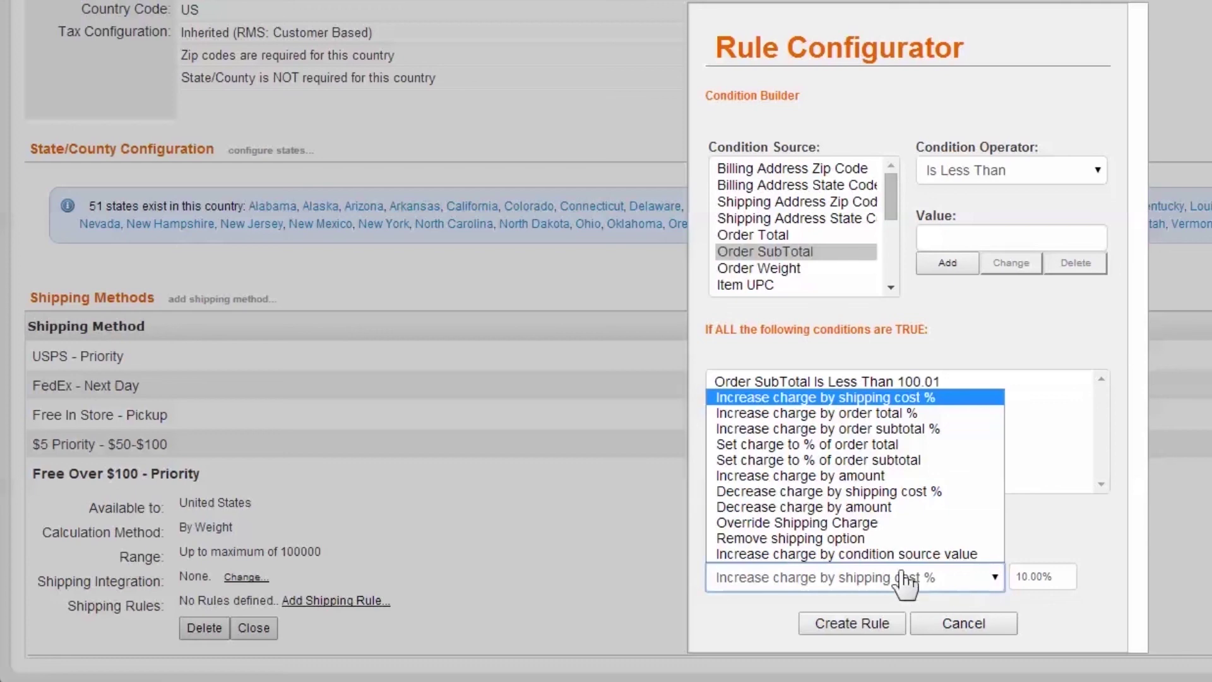
pyautogui.click(849, 540)
pyautogui.click(869, 626)
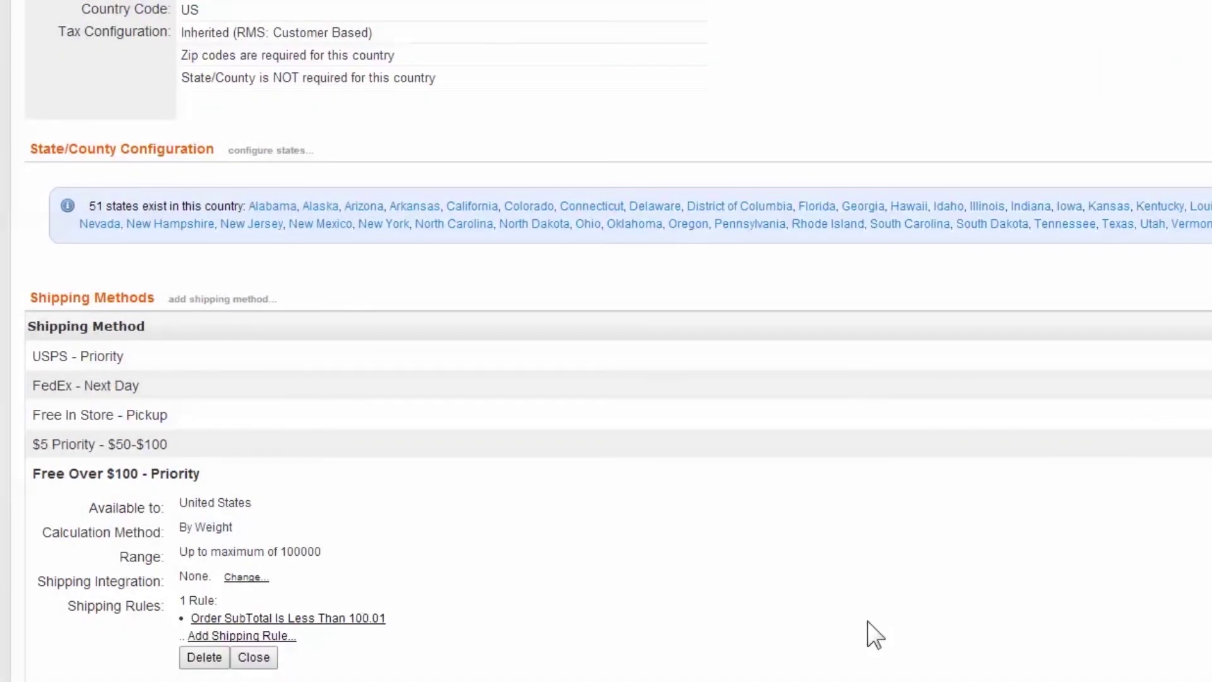
# Step: Raise the cart to $51 and confirm checkout offers $5 Priority - $50-$100 at $5.00
pyautogui.click(275, 656)
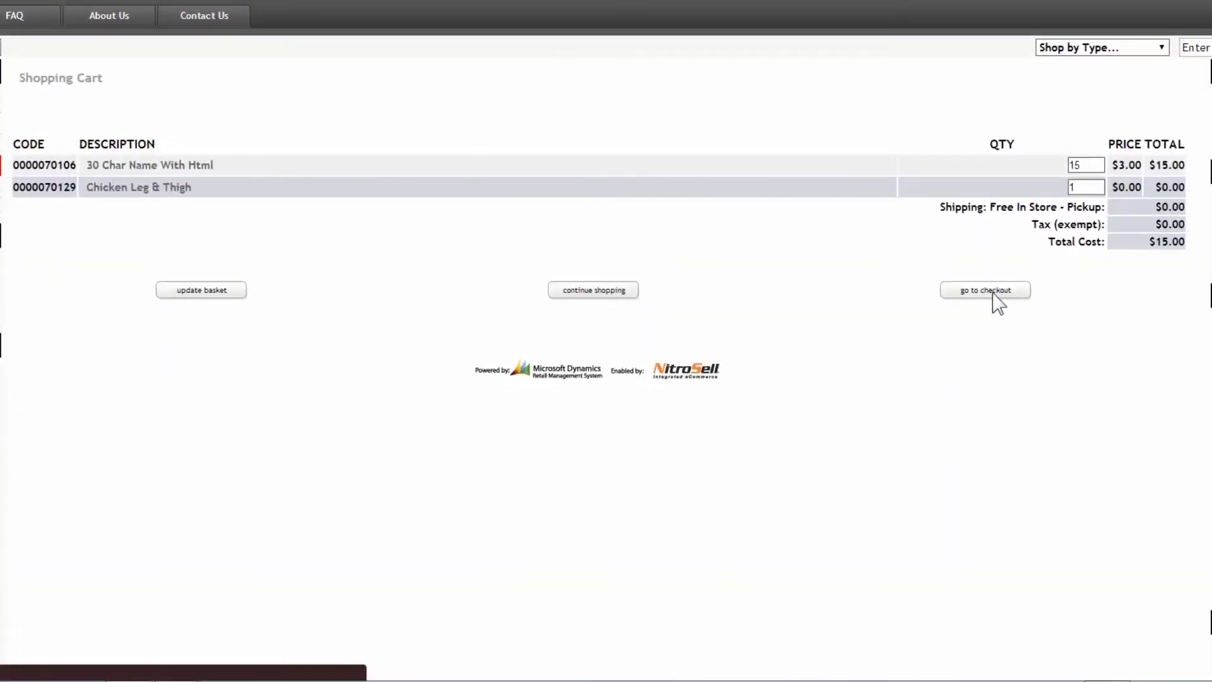
pyautogui.click(996, 302)
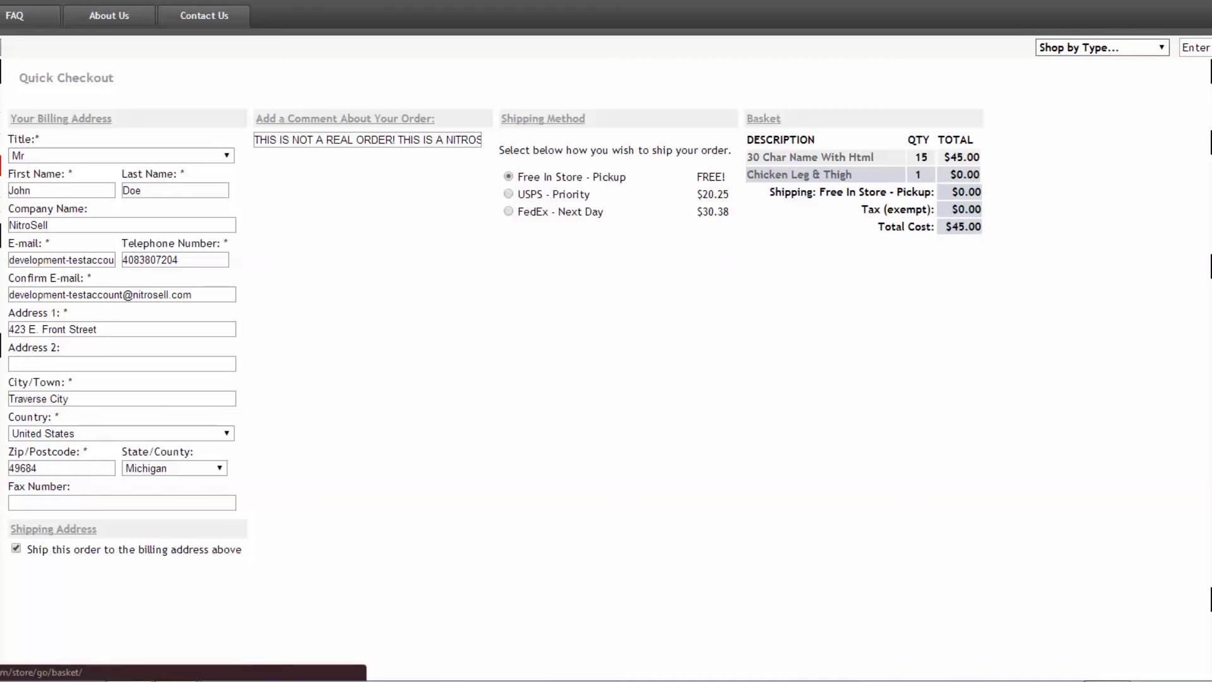
pyautogui.click(763, 118)
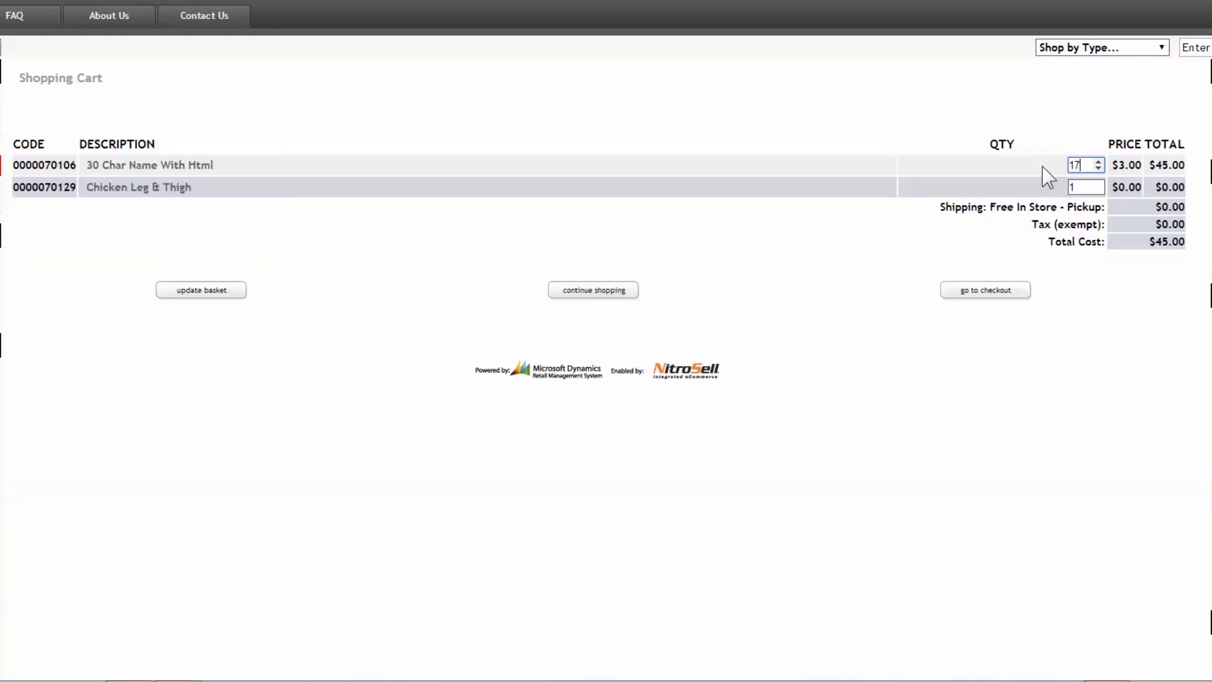
pyautogui.click(1008, 290)
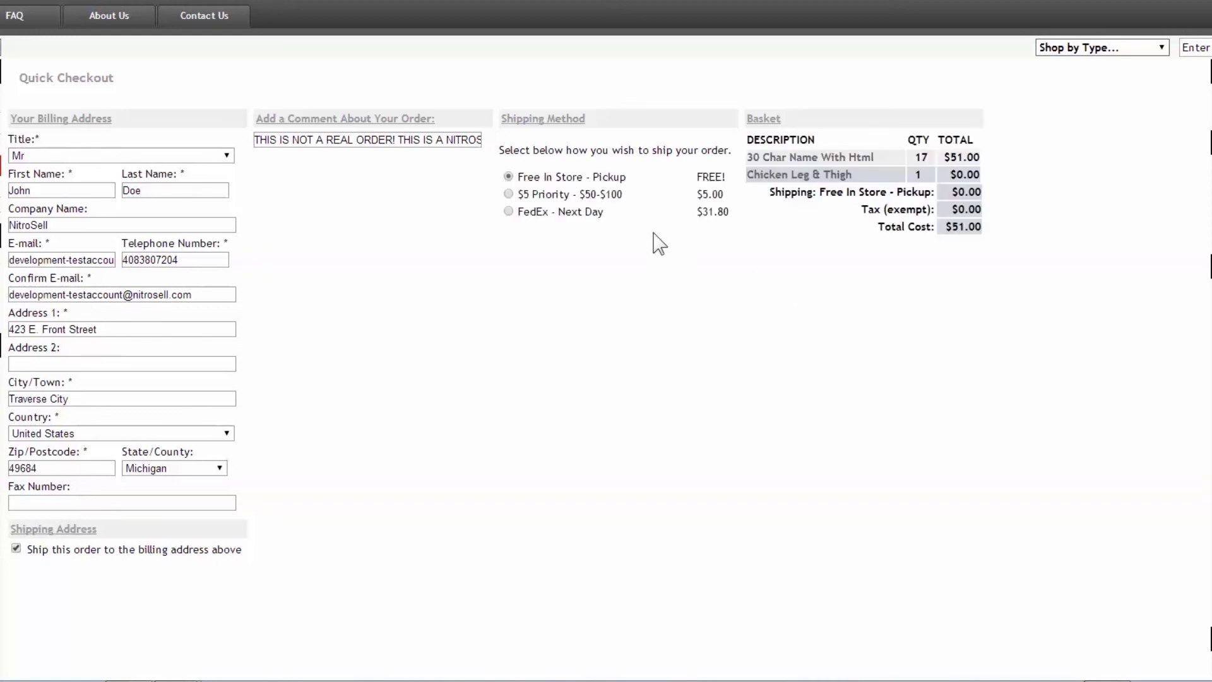
pyautogui.moveTo(623, 196); pyautogui.dragTo(519, 207)
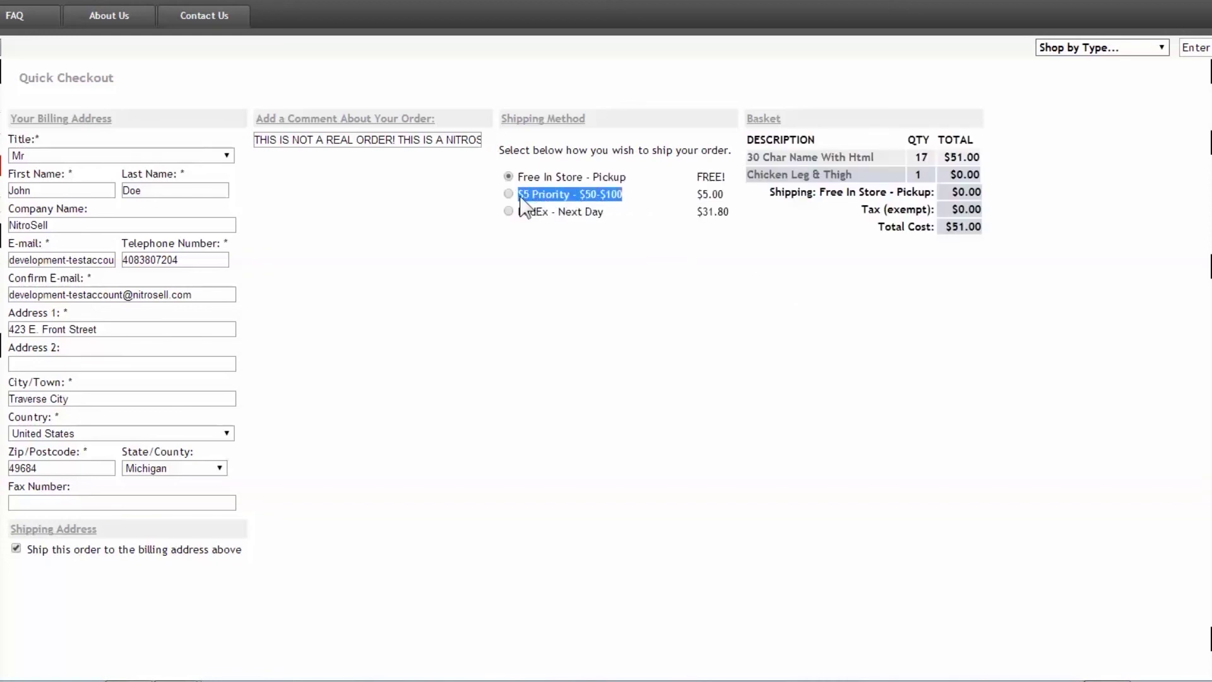
pyautogui.moveTo(727, 199); pyautogui.dragTo(696, 196)
pyautogui.click(795, 328)
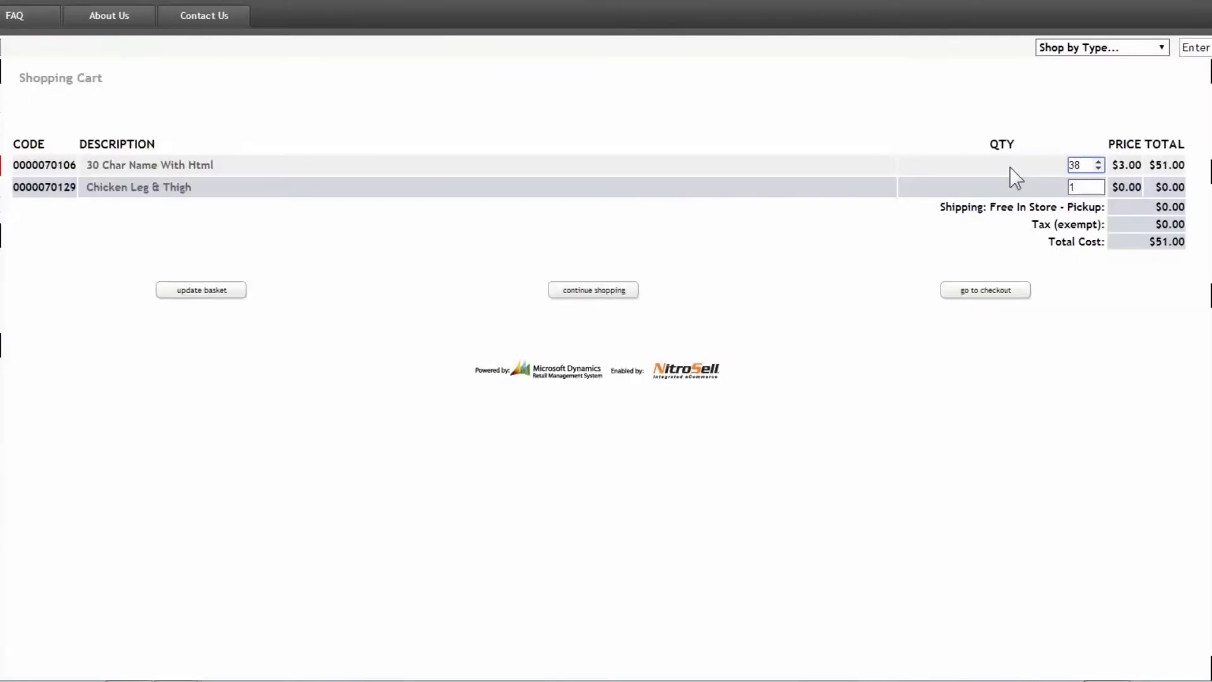
# Step: Check out the $114 order and confirm Free Over $100 - Priority shows as FREE
pyautogui.click(1004, 301)
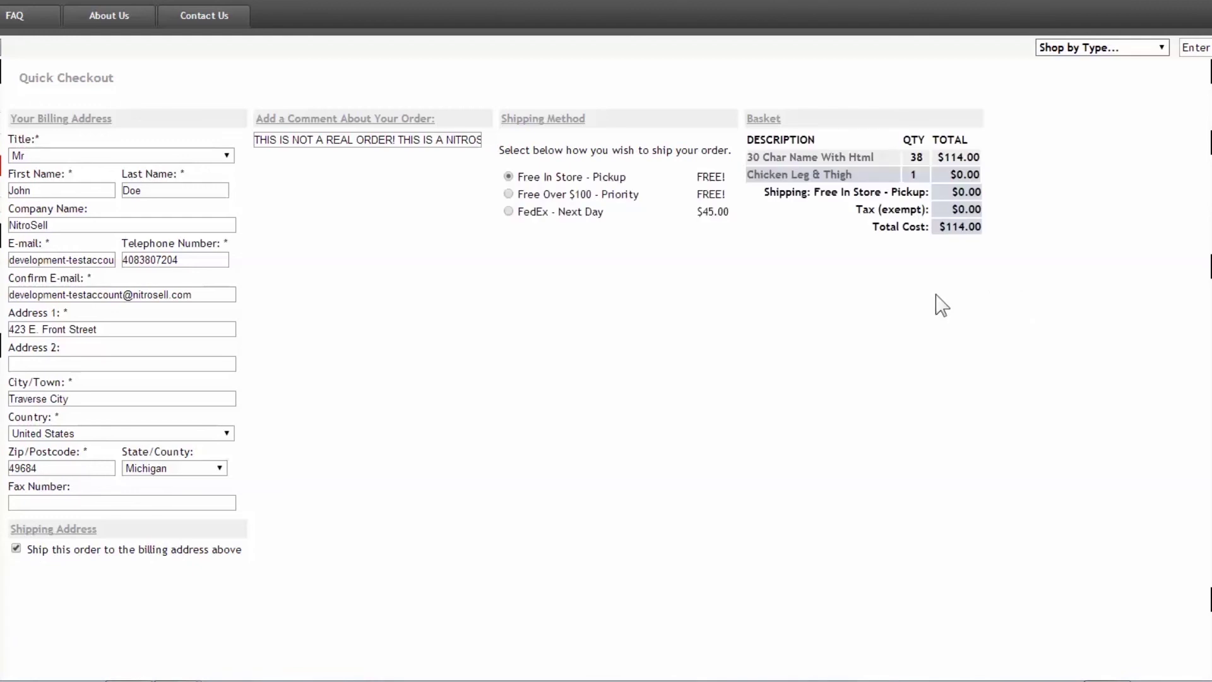
pyautogui.moveTo(732, 195); pyautogui.dragTo(516, 193)
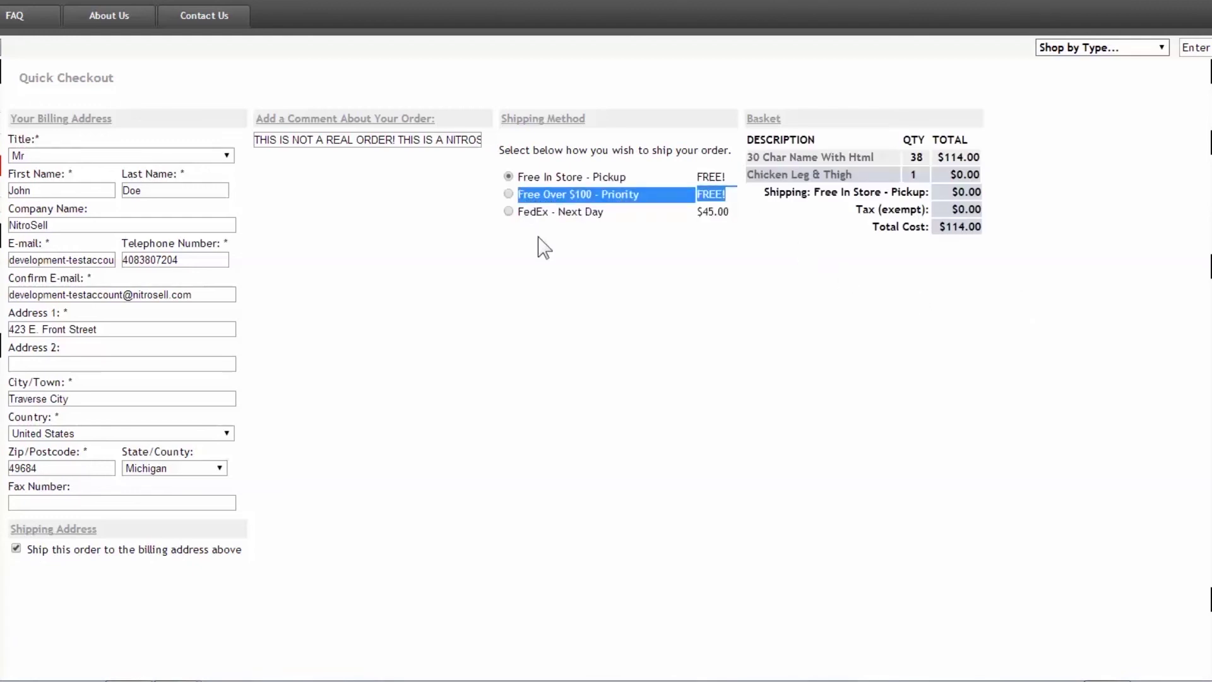